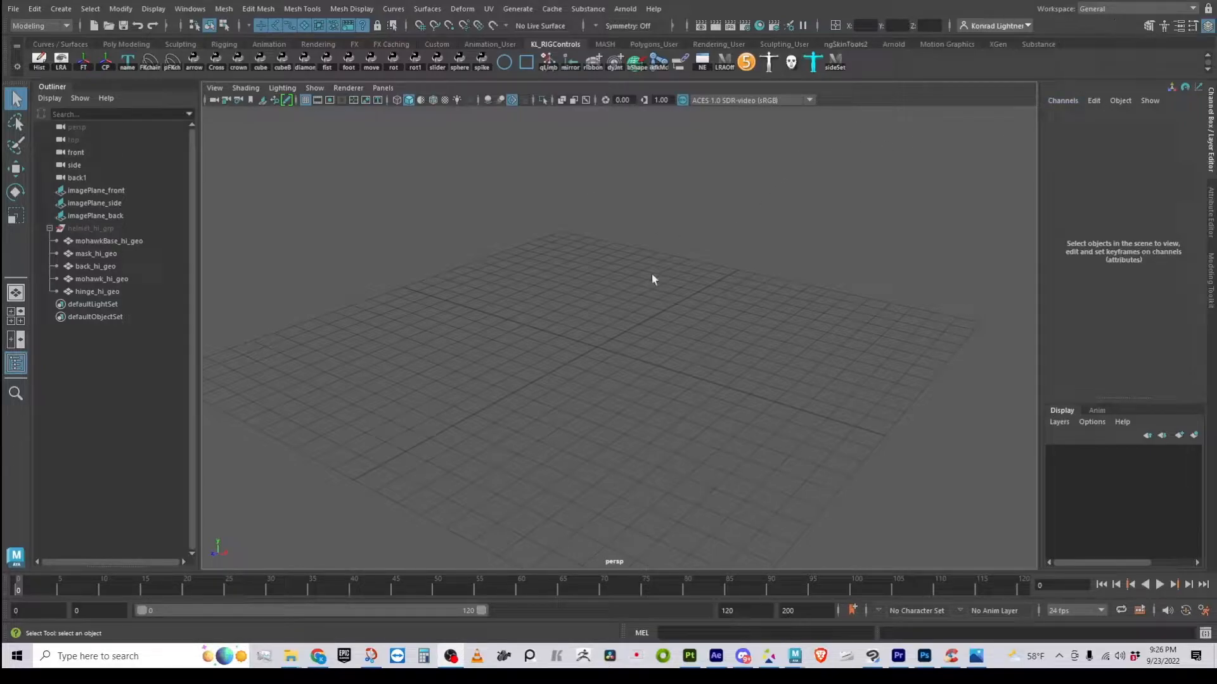
Switch to the UV Editing workspace, widen the perspective view and dolly in on the grid
click(1098, 11)
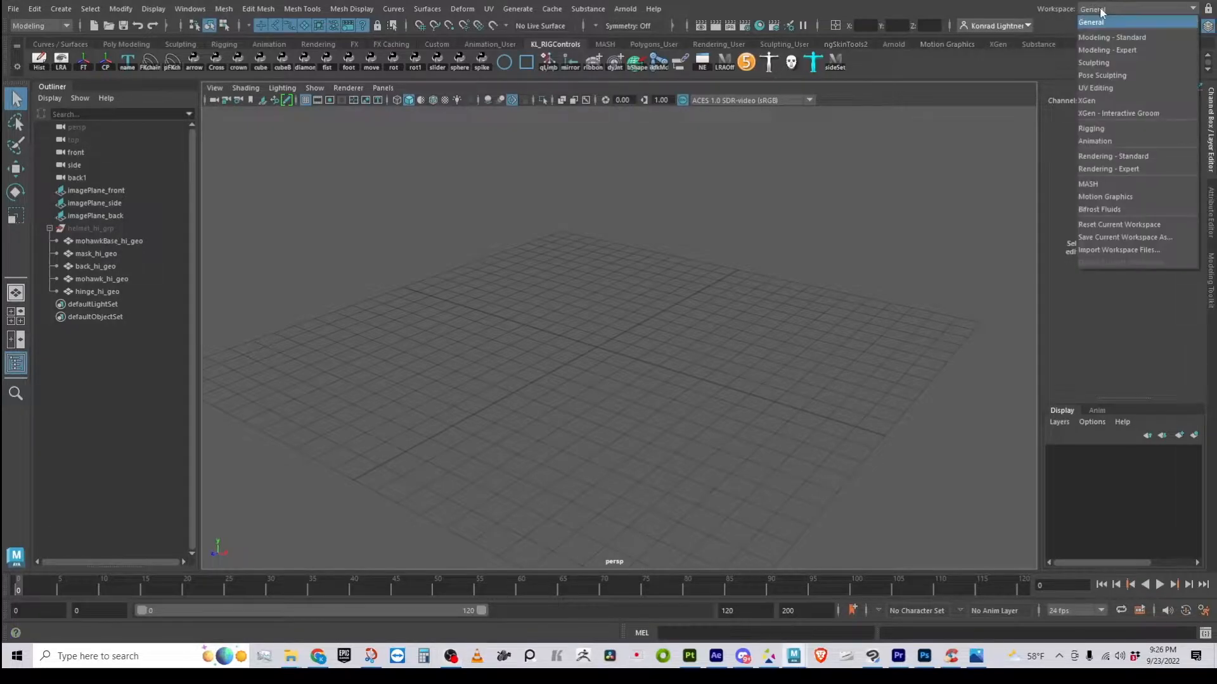
click(1098, 89)
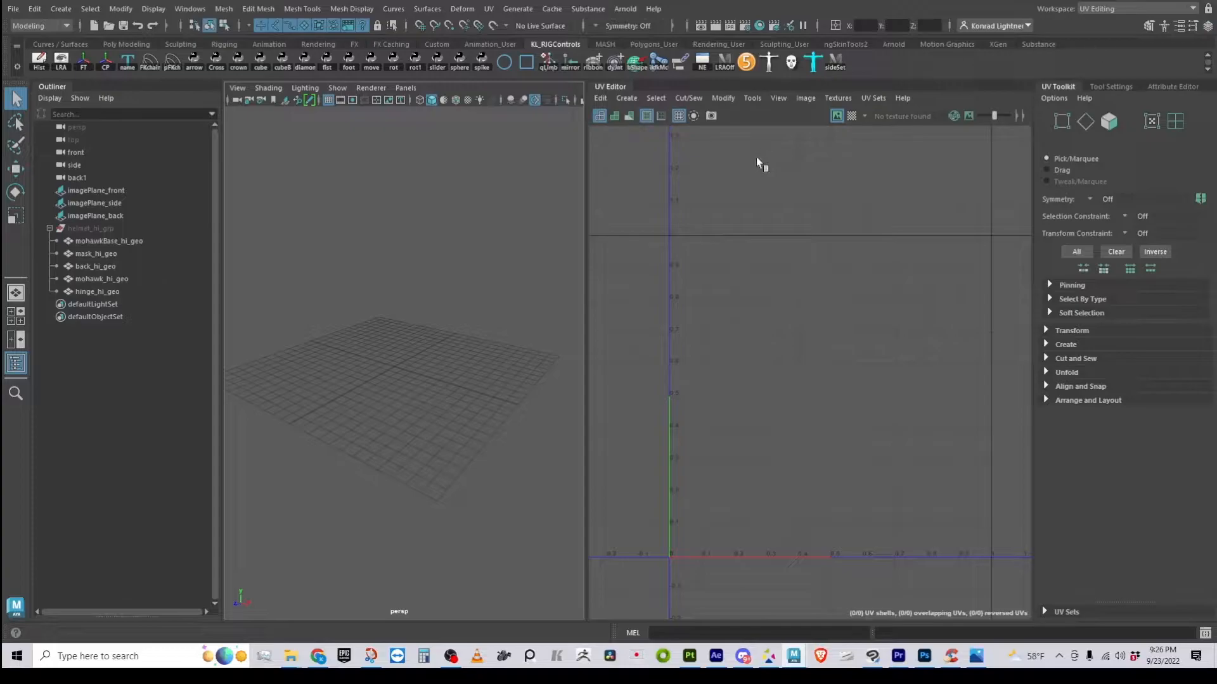
drag(588, 200, 618, 201)
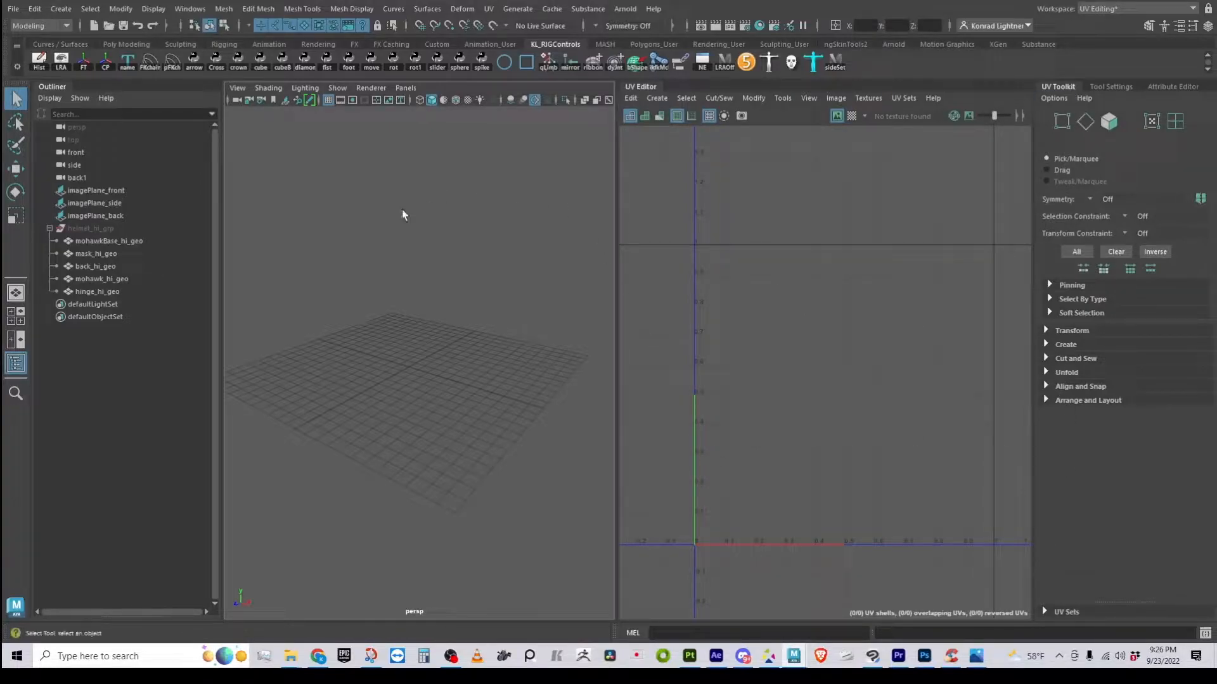
alt+right_drag(344, 387, 401, 431)
Create a polygon cube, pCube1, and frame it in the perspective view
click(90, 8)
mouse_move(61, 9)
mouse_move(127, 56)
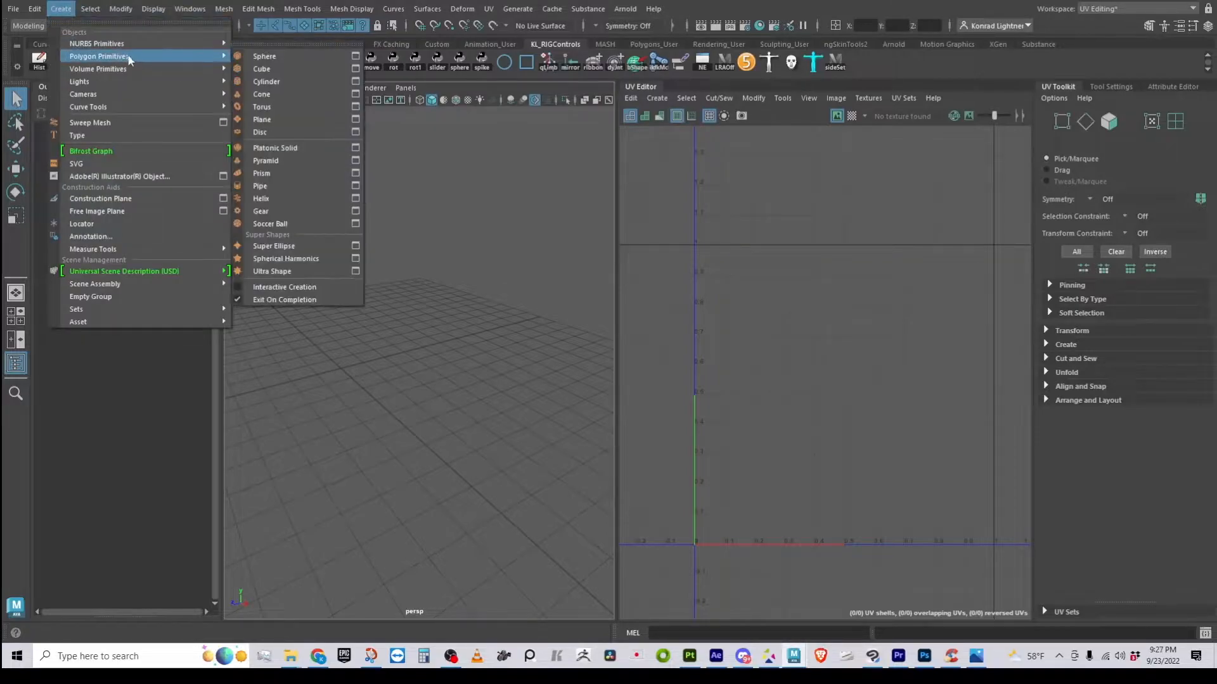
click(263, 69)
alt+middle_drag(391, 363, 467, 340)
alt+right_drag(380, 352, 447, 370)
alt+drag(447, 370, 485, 398)
alt+right_drag(373, 376, 397, 380)
alt+middle_drag(392, 371, 373, 329)
alt+right_drag(385, 327, 364, 304)
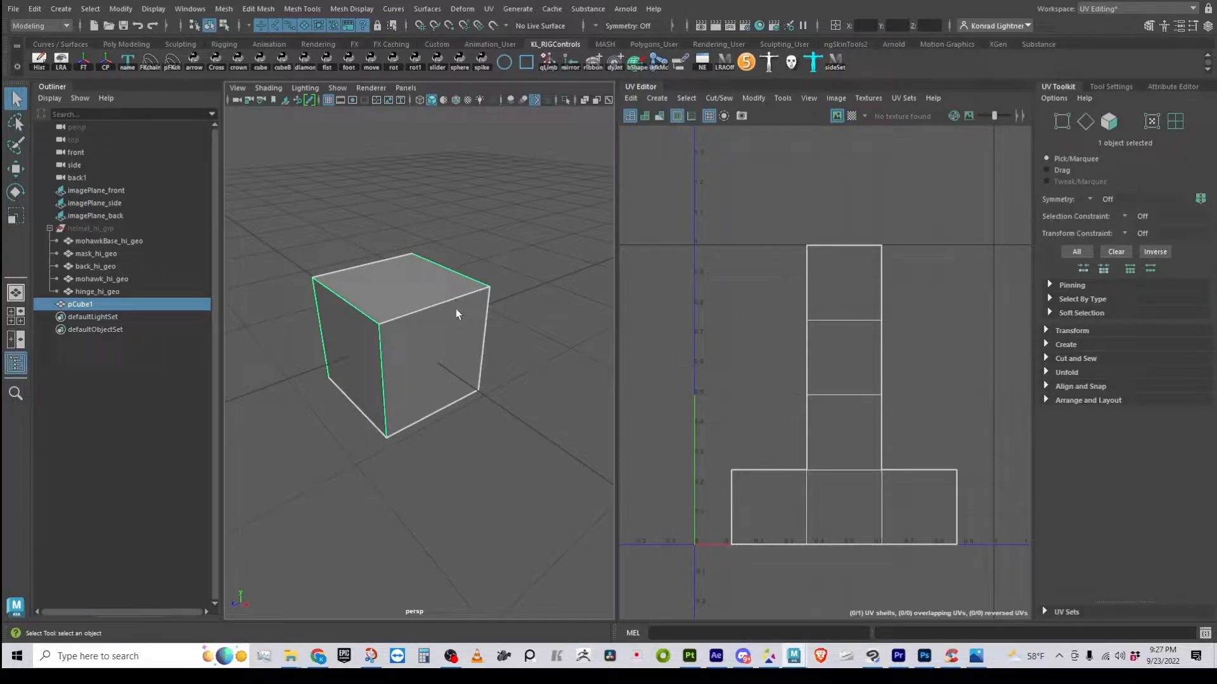
right_drag(469, 349, 469, 320)
click(470, 322)
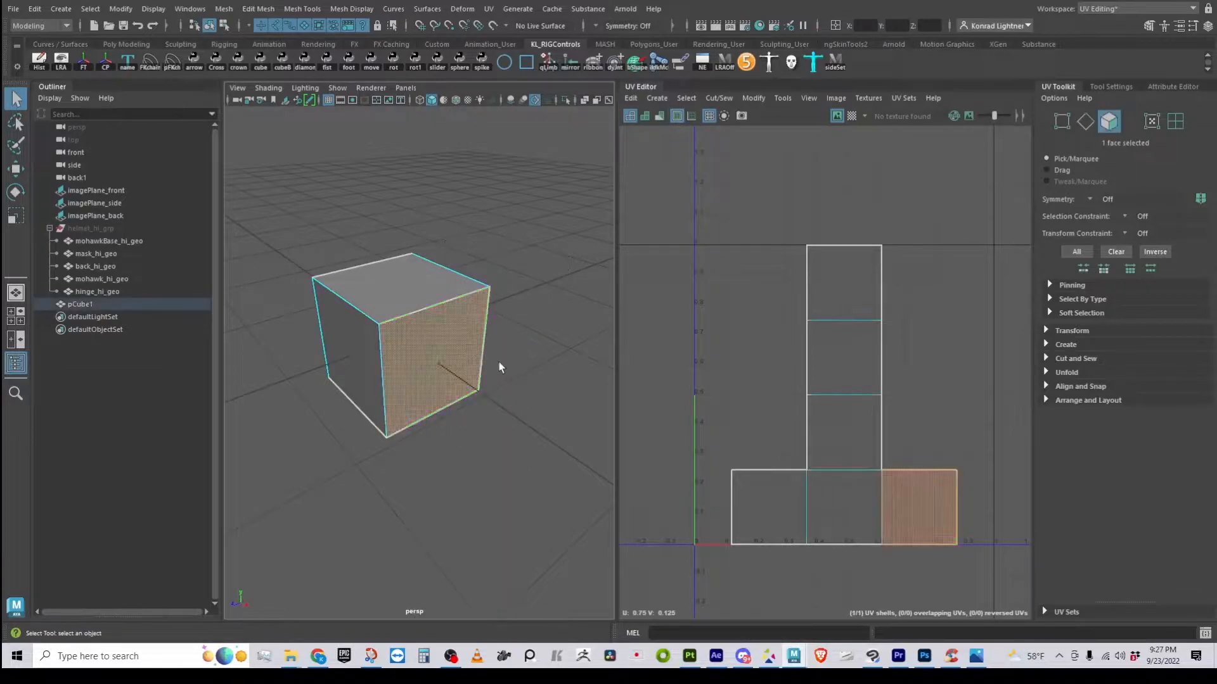
key(w)
drag(462, 381, 480, 394)
key(ctrl+z)
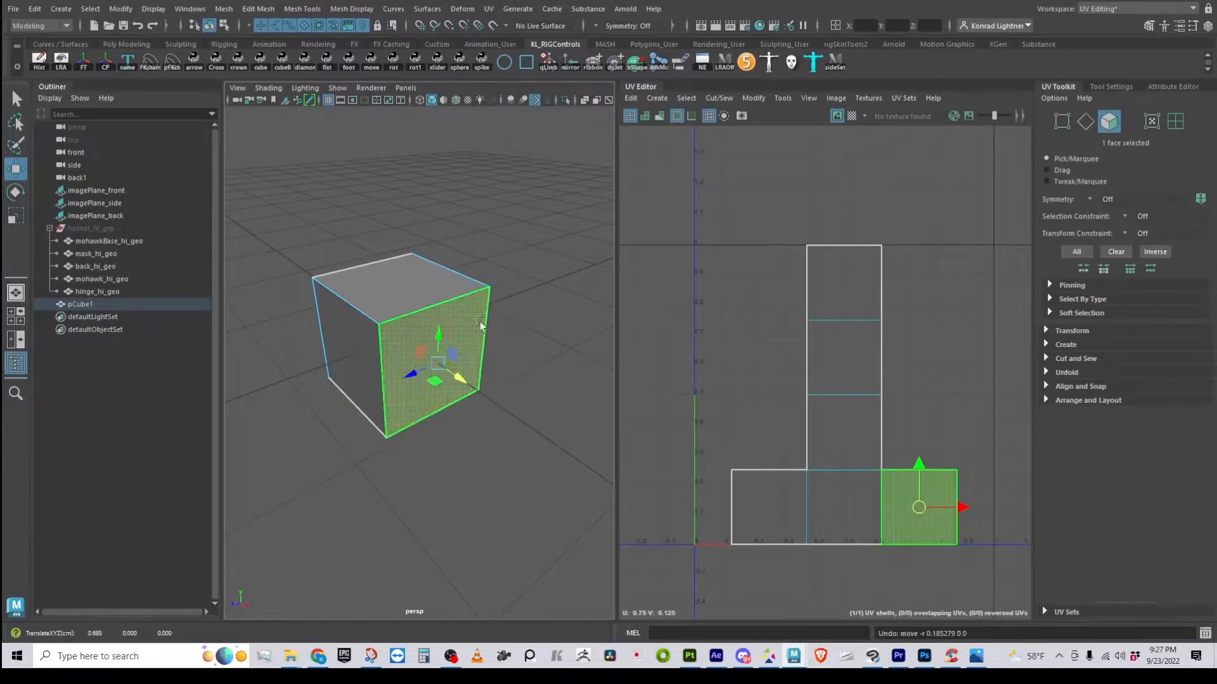
right_drag(416, 296, 495, 284)
click(504, 354)
click(487, 322)
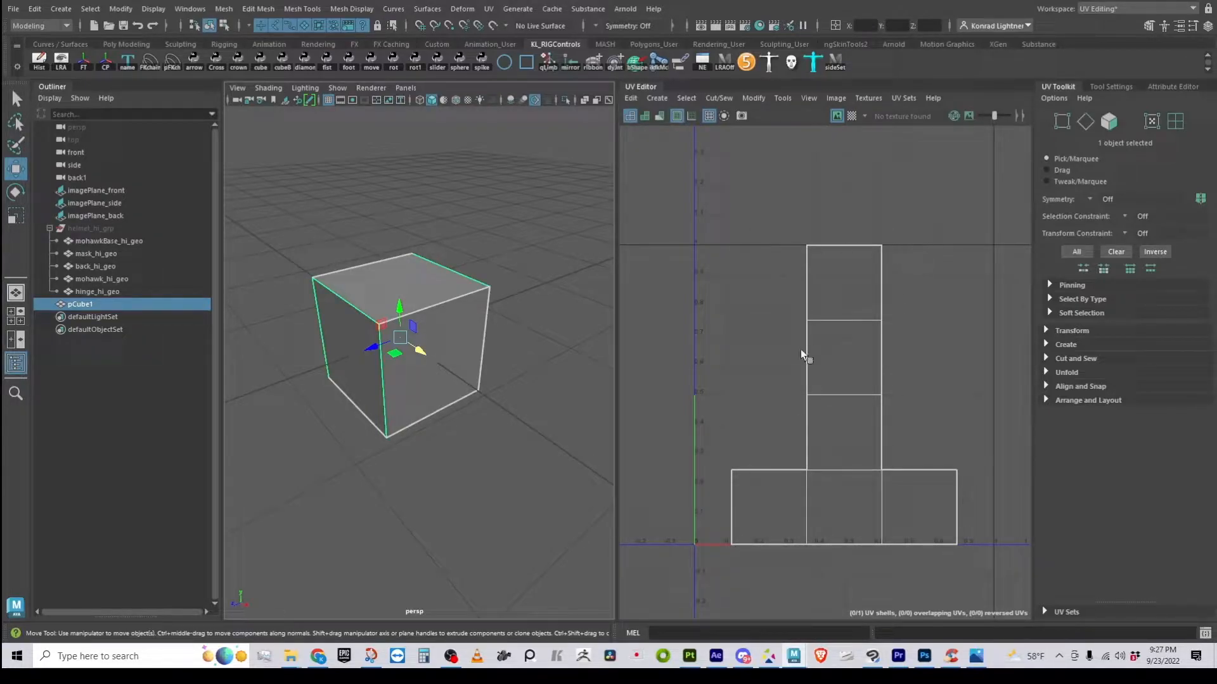
Turn on the checker map, then switch to UV mode and select a single UV
click(853, 116)
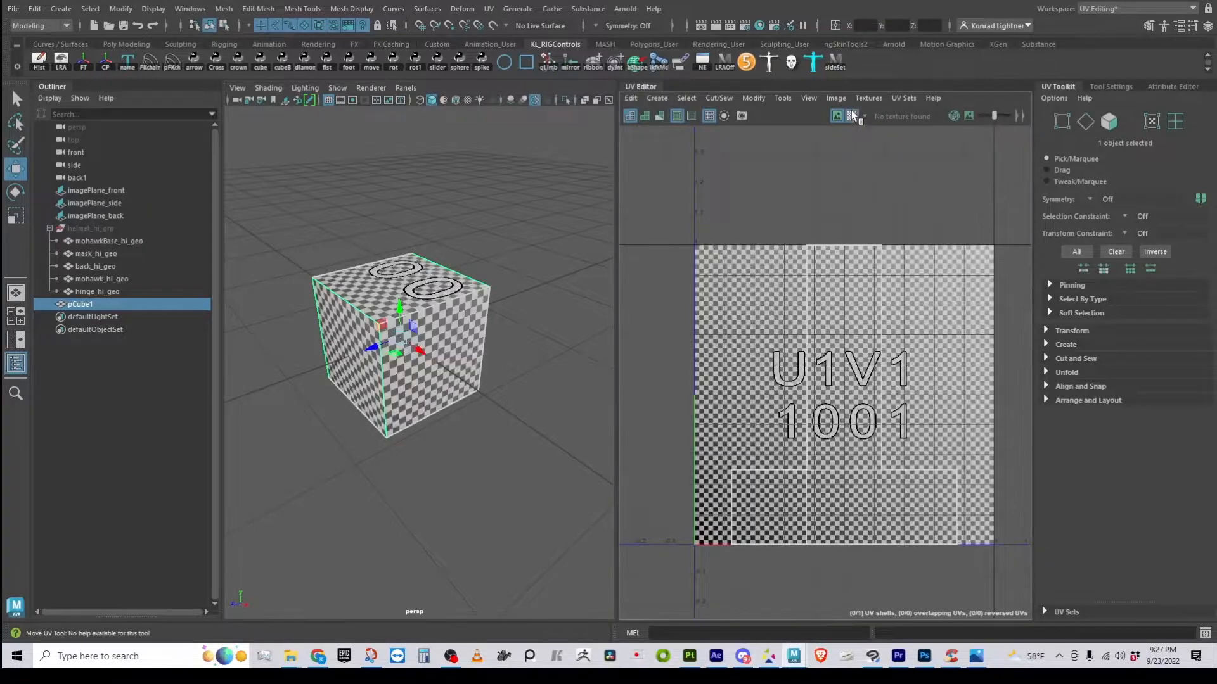
alt+drag(562, 318, 456, 298)
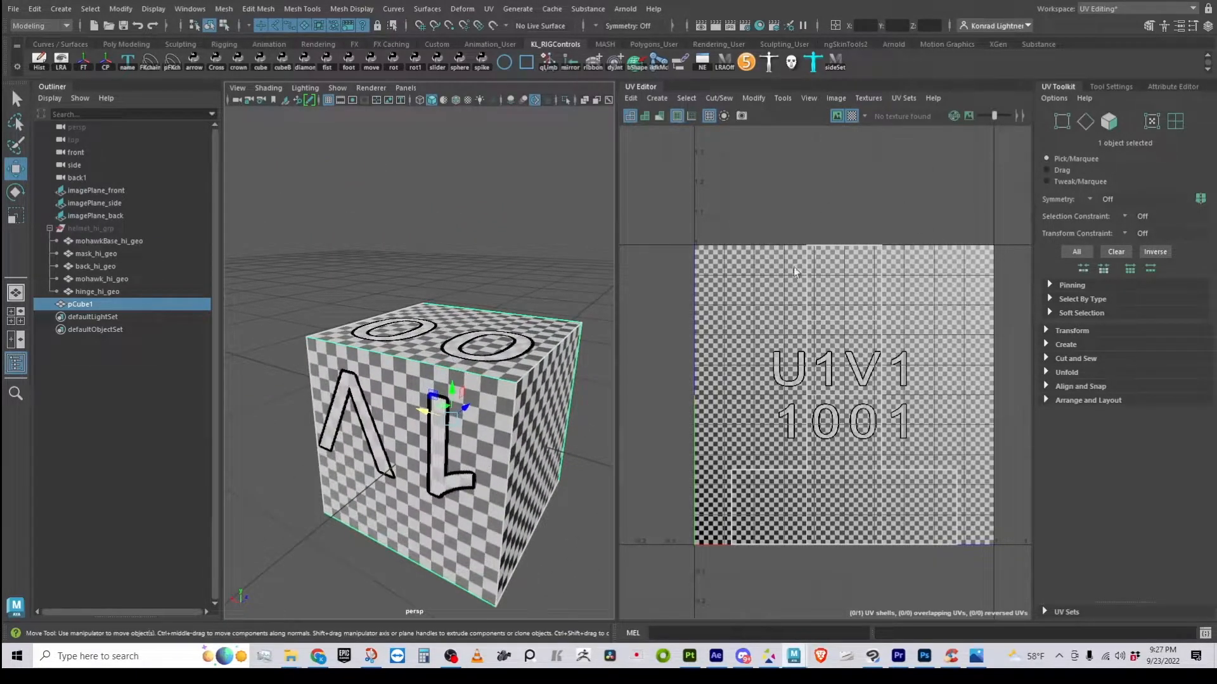
right_drag(817, 320, 872, 317)
drag(830, 339, 899, 415)
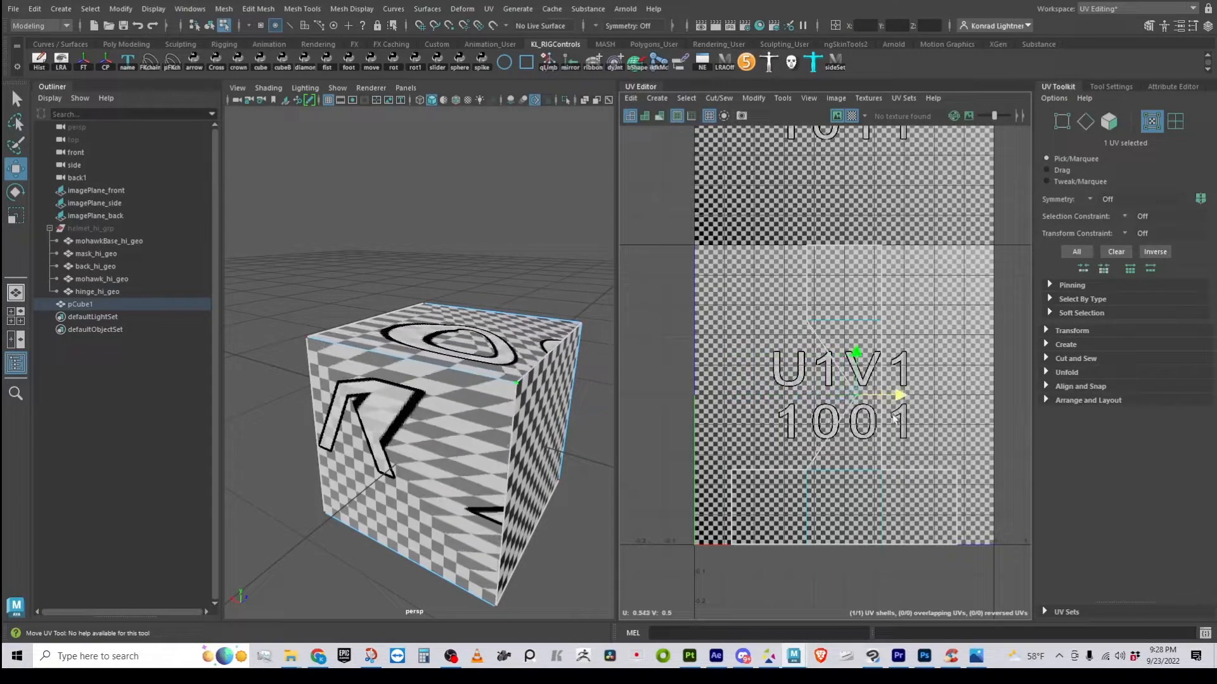
key(ctrl+z)
alt+right_drag(550, 373, 521, 391)
alt+drag(521, 392, 417, 375)
alt+right_drag(417, 375, 457, 375)
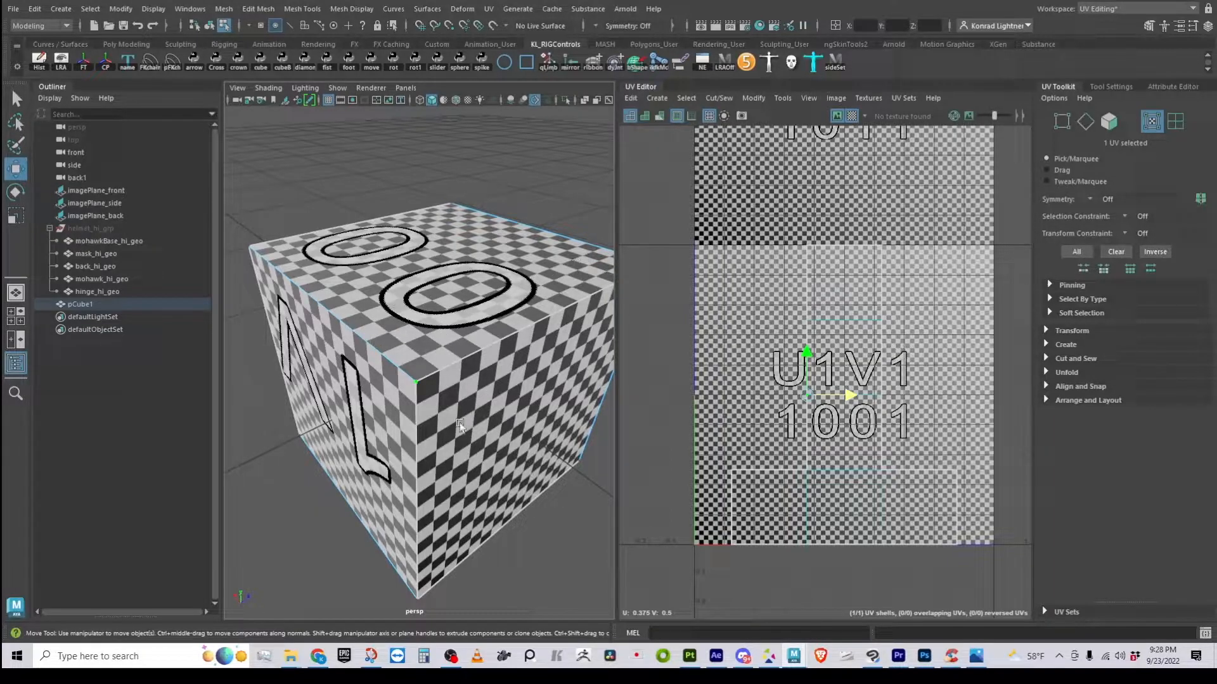
alt+drag(525, 446, 550, 443)
alt+right_drag(550, 443, 500, 437)
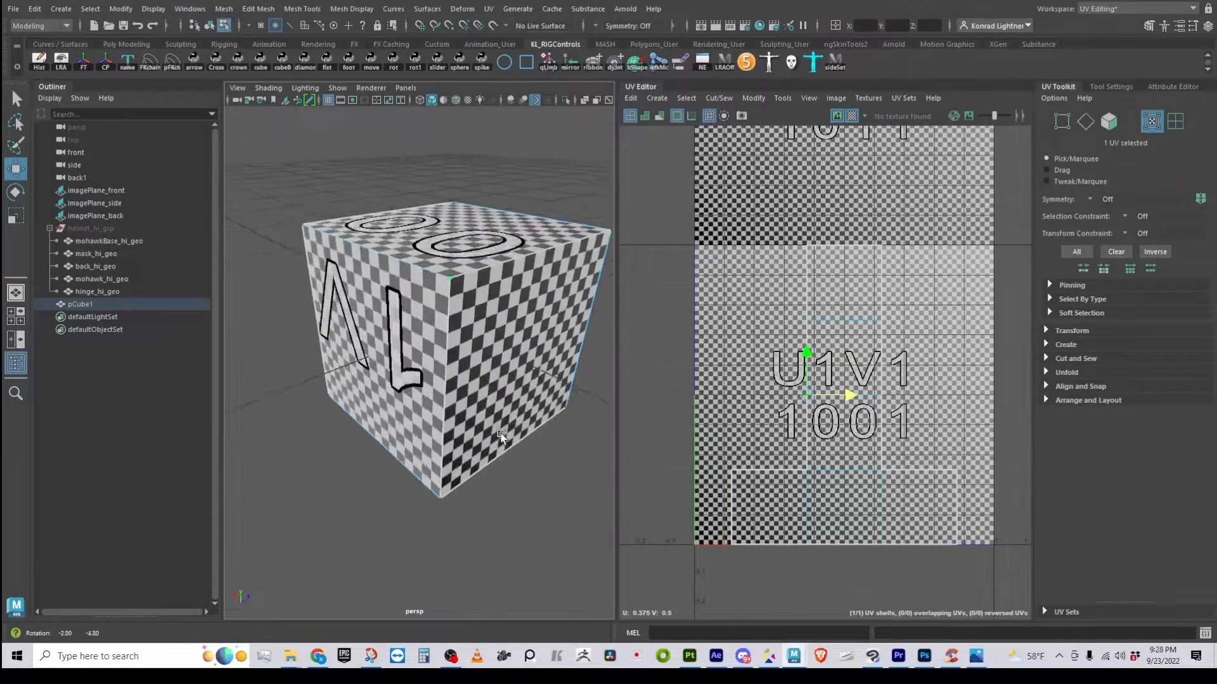
alt+drag(501, 438, 438, 361)
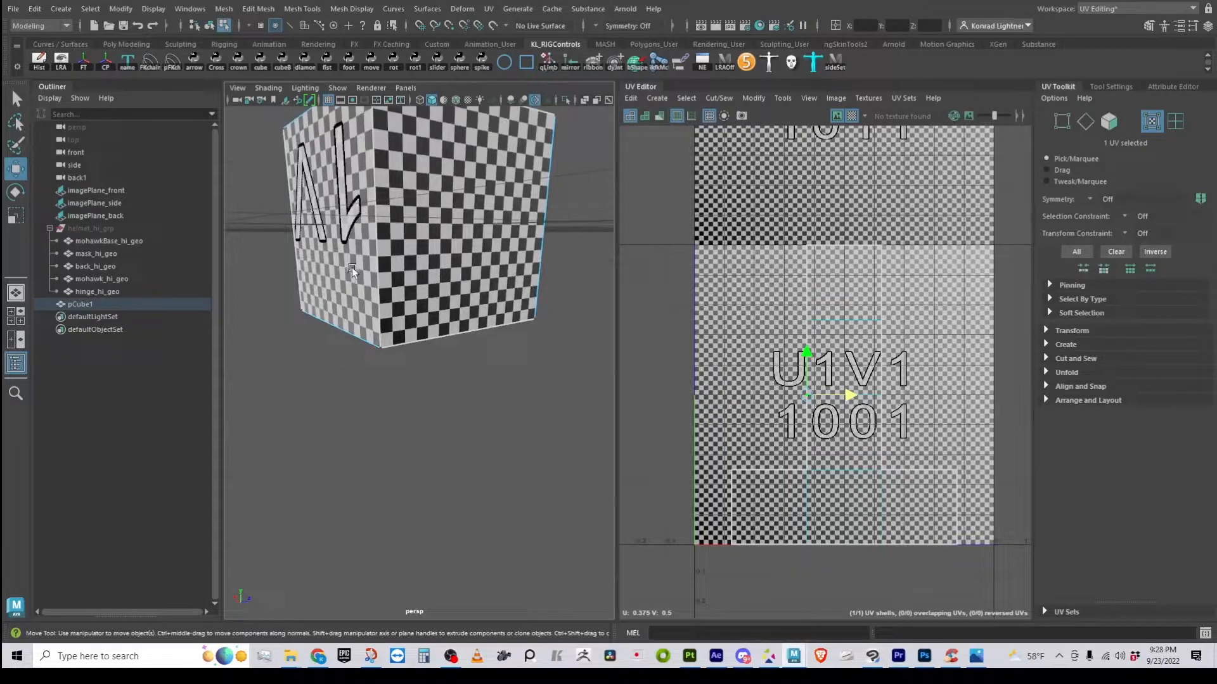
alt+drag(485, 343, 399, 295)
alt+right_drag(399, 295, 348, 282)
alt+drag(348, 282, 384, 301)
alt+right_drag(384, 302, 469, 360)
right_drag(330, 211, 387, 166)
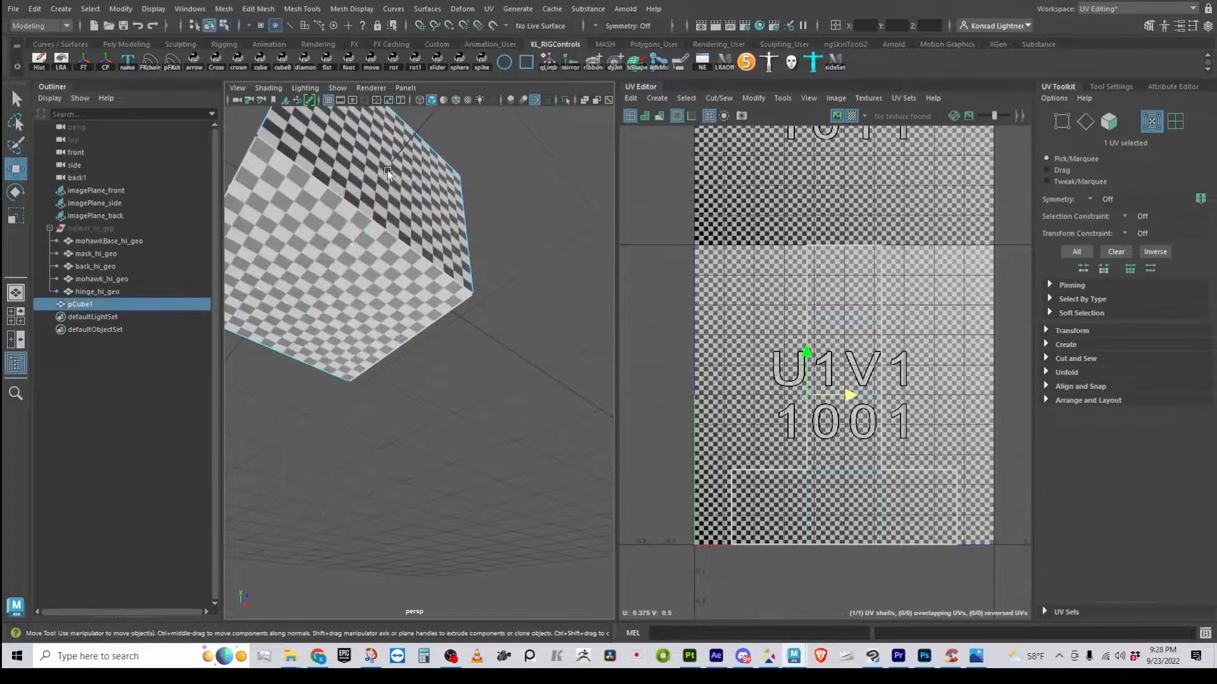
scroll(459, 261, down, 3)
alt+drag(458, 261, 373, 407)
alt+right_drag(373, 406, 374, 445)
alt+drag(374, 445, 343, 399)
alt+middle_drag(344, 399, 478, 360)
alt+drag(477, 360, 387, 450)
right_drag(444, 280, 450, 303)
click(419, 278)
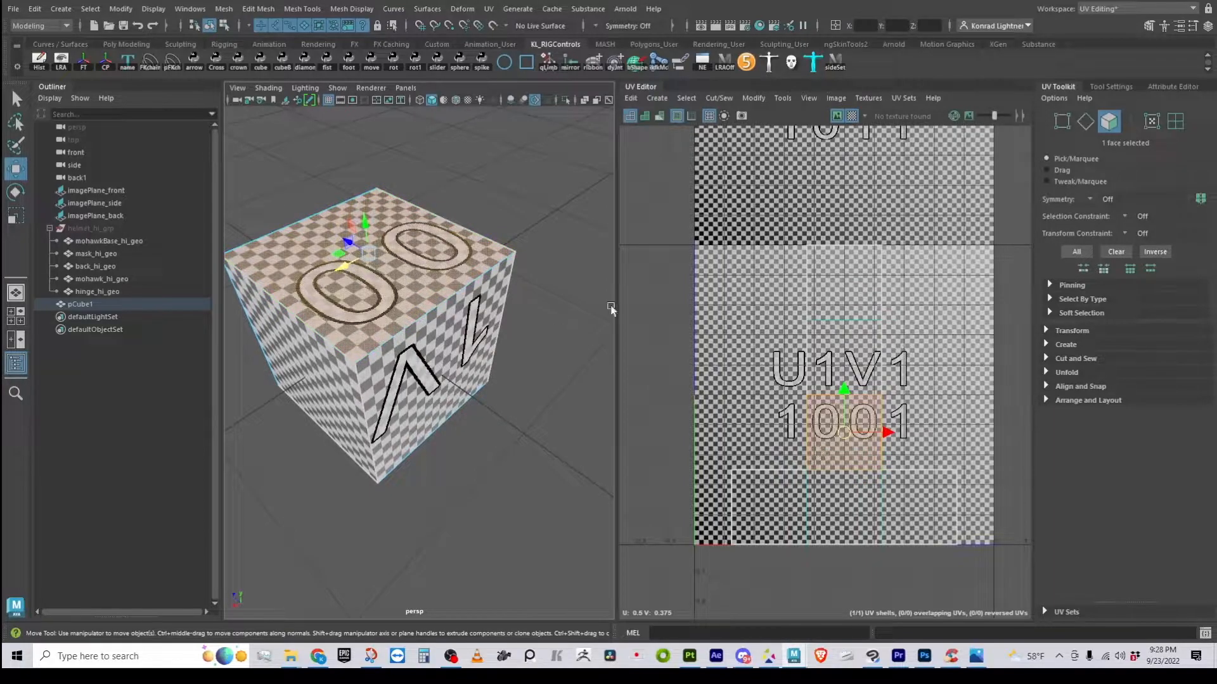
click(872, 375)
click(319, 375)
alt+drag(329, 516, 534, 431)
click(443, 317)
click(445, 363)
right_drag(404, 236, 492, 200)
alt+drag(552, 234, 539, 298)
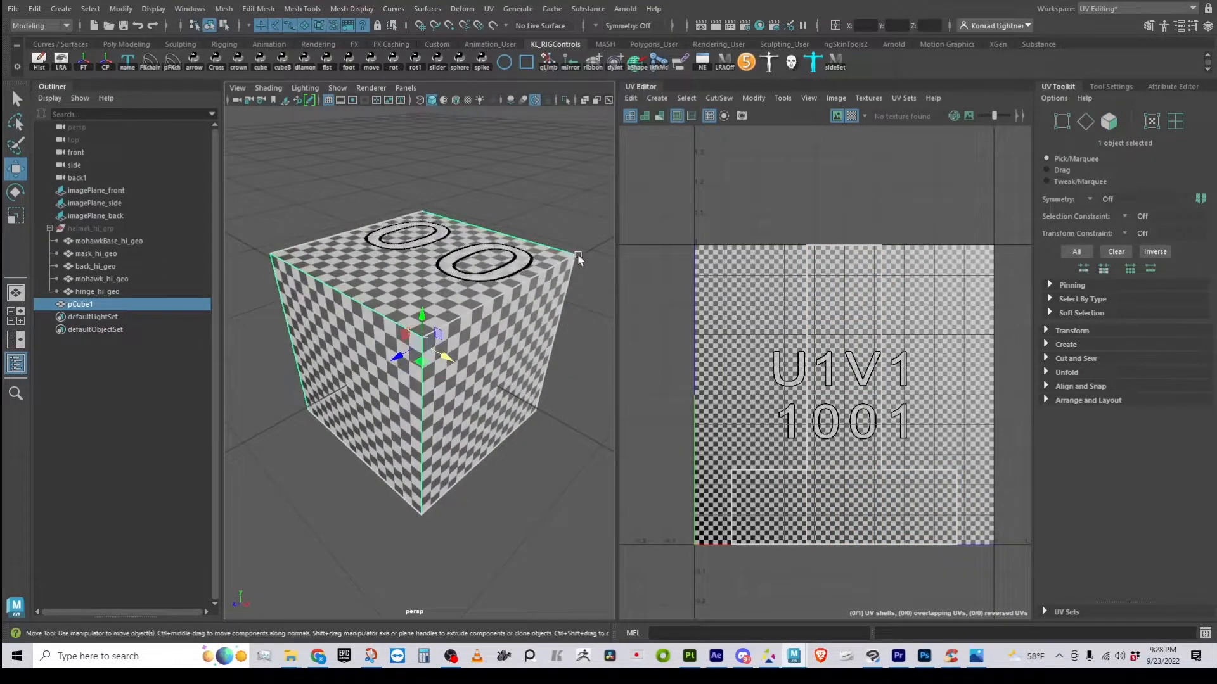
Delete pCube1, then select helmet_hi_grp and frame it from a level side view
key(Delete)
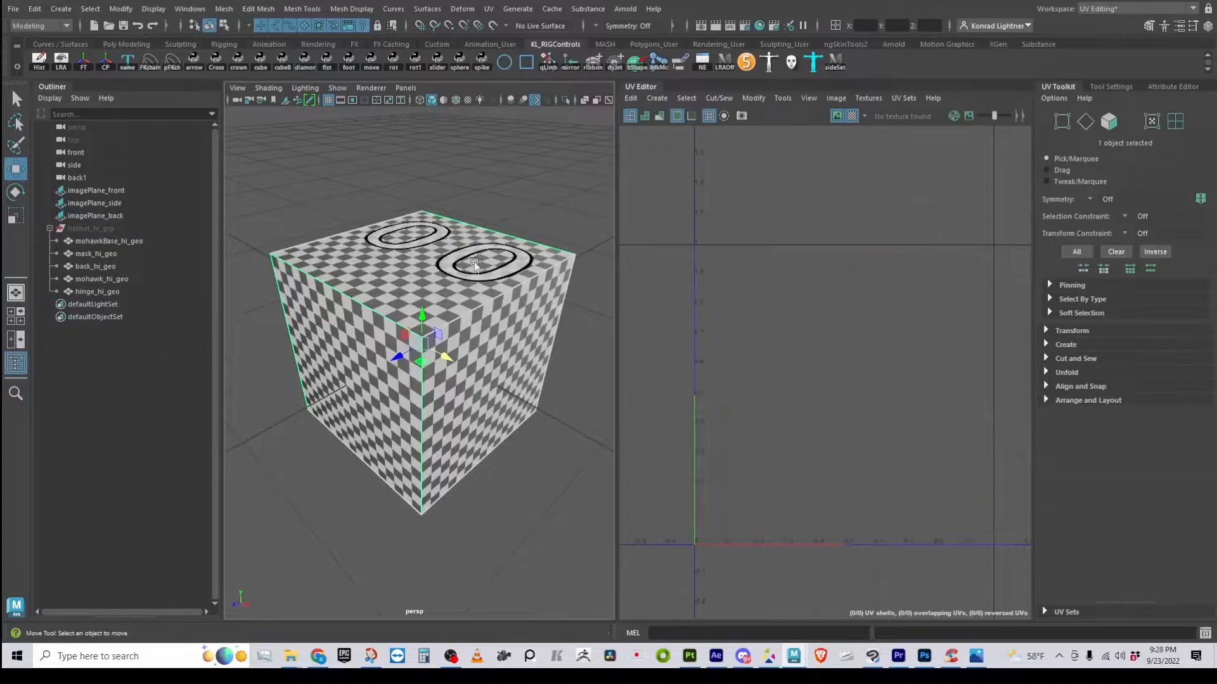
click(107, 229)
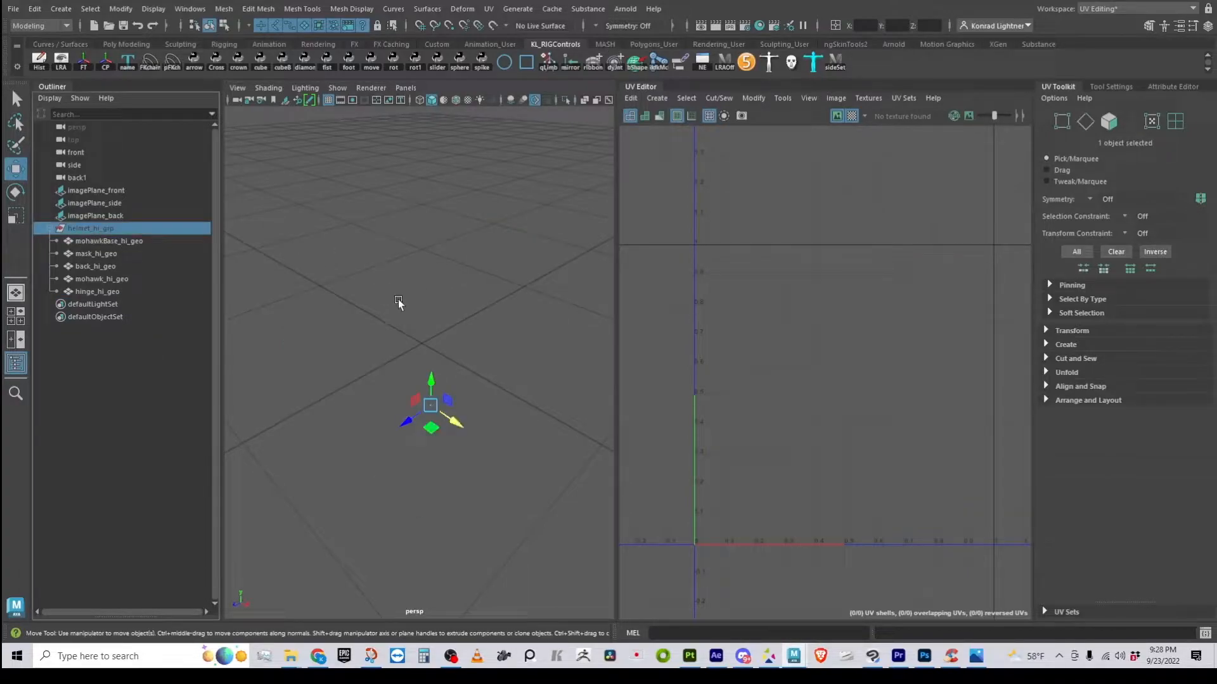
key(f)
scroll(479, 349, up, 5)
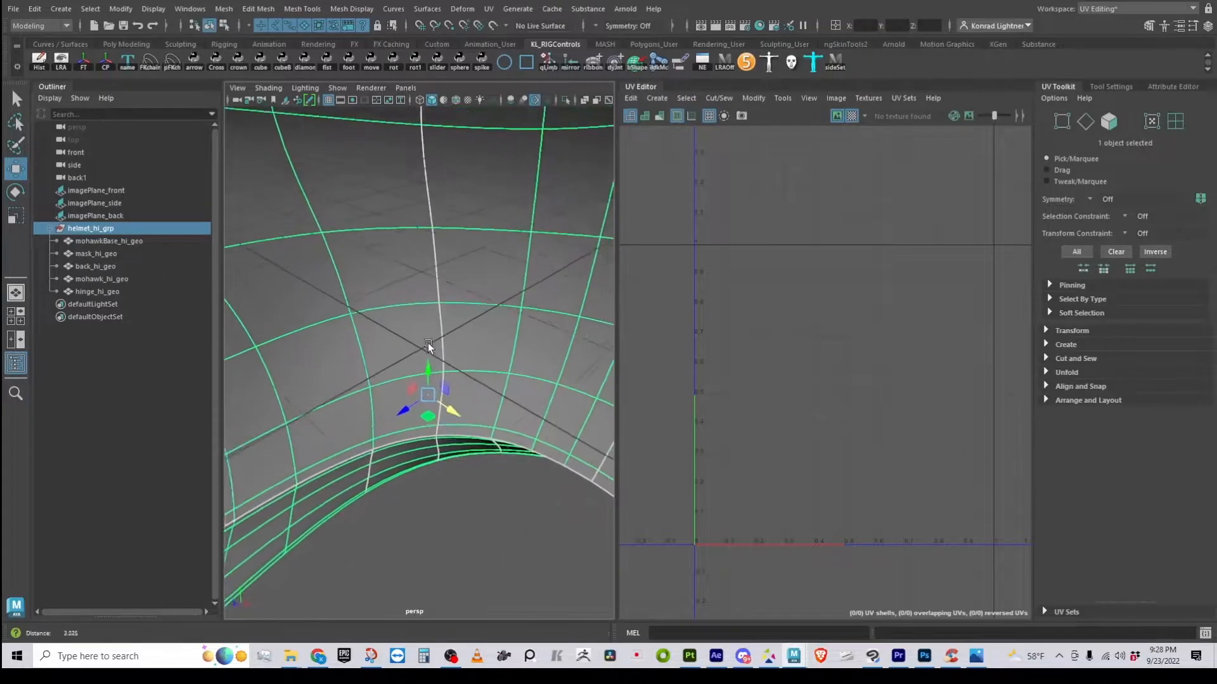
alt+right_drag(152, 341, 295, 397)
alt+drag(295, 397, 418, 355)
Select mohawk_hi_geo and turn off the checker map display
click(529, 212)
click(364, 209)
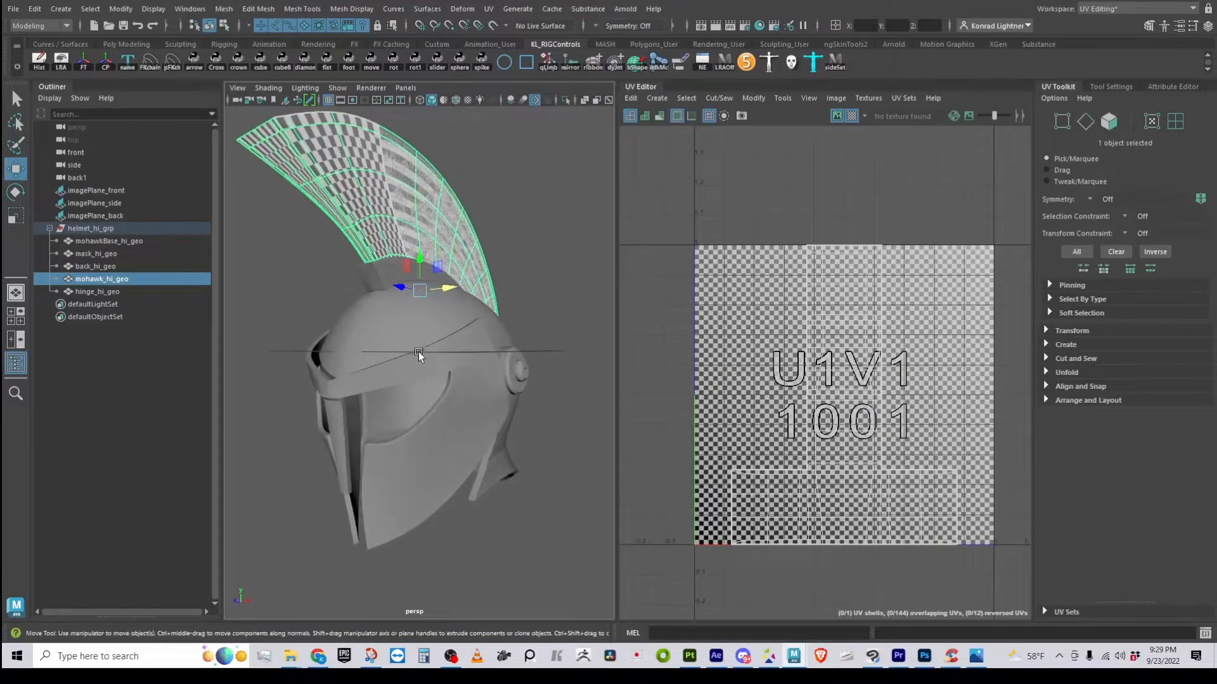
click(836, 116)
click(524, 184)
click(361, 215)
alt+drag(361, 216, 378, 240)
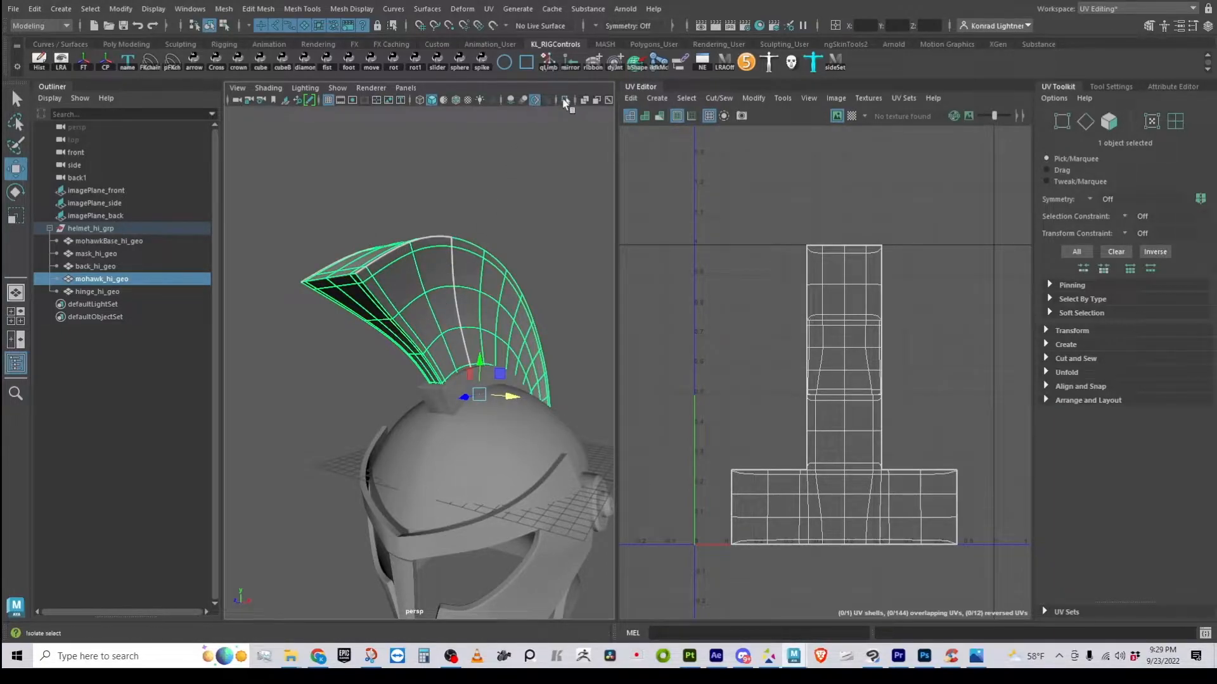
Isolate the mohawk in the viewport, hiding the rest of the helmet
click(534, 100)
alt+right_drag(497, 385, 522, 389)
alt+drag(501, 358, 557, 298)
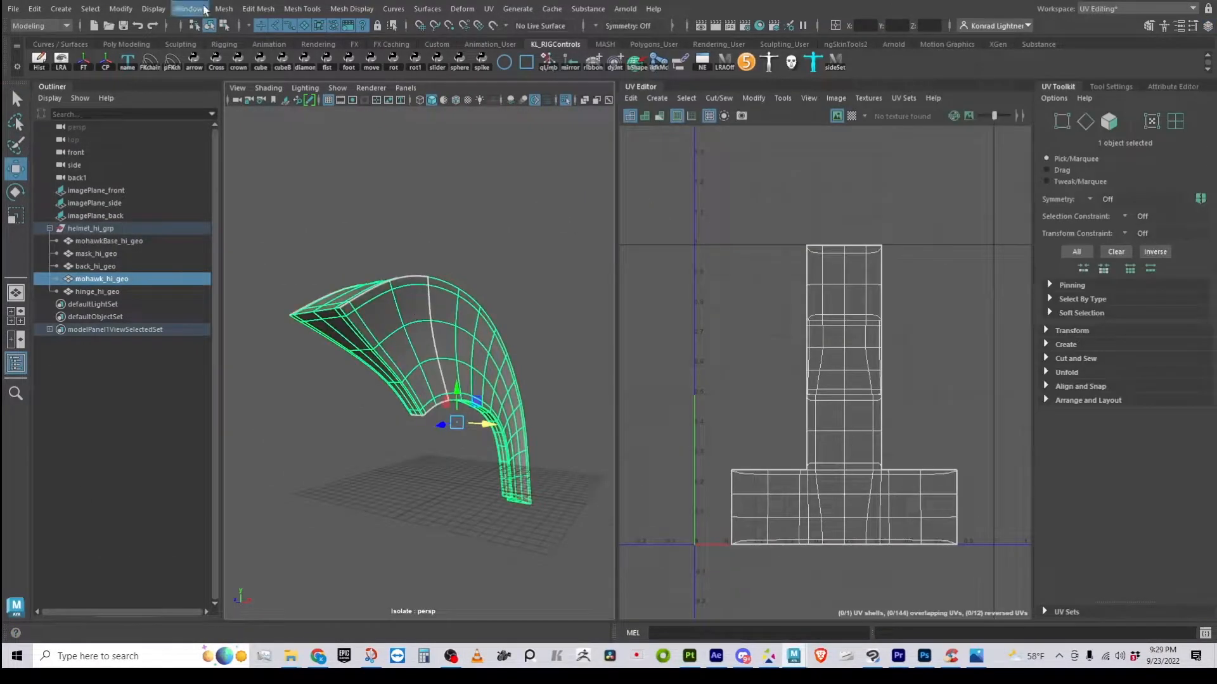
click(491, 13)
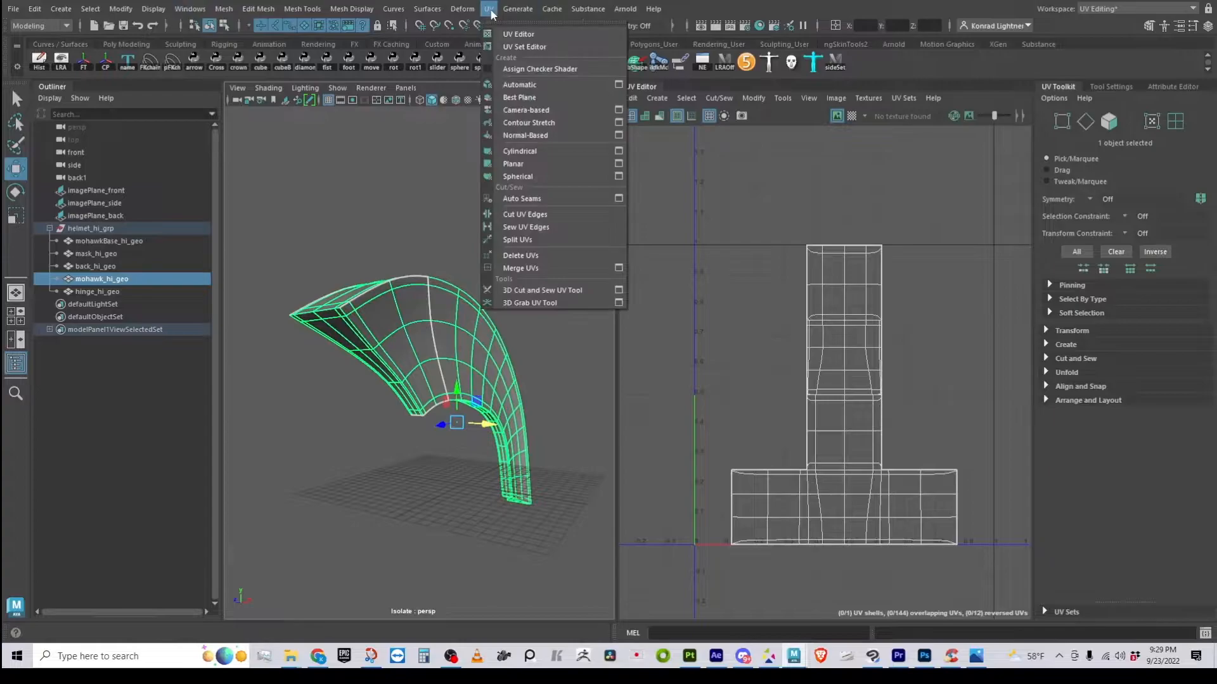
Apply a camera-based UV projection to the mohawk, return to Object Mode and frame it
click(531, 111)
right_drag(416, 305, 494, 252)
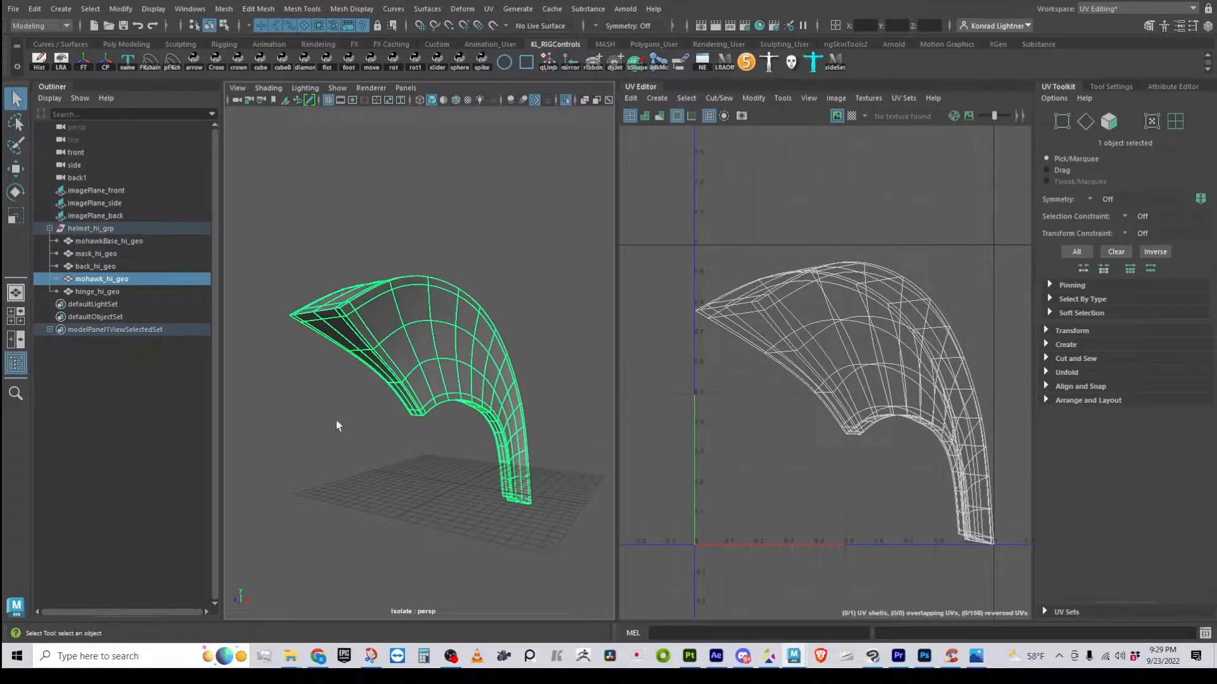
alt+drag(443, 265, 322, 309)
alt+right_drag(322, 309, 416, 339)
alt+drag(416, 339, 404, 308)
alt+middle_drag(376, 287, 375, 338)
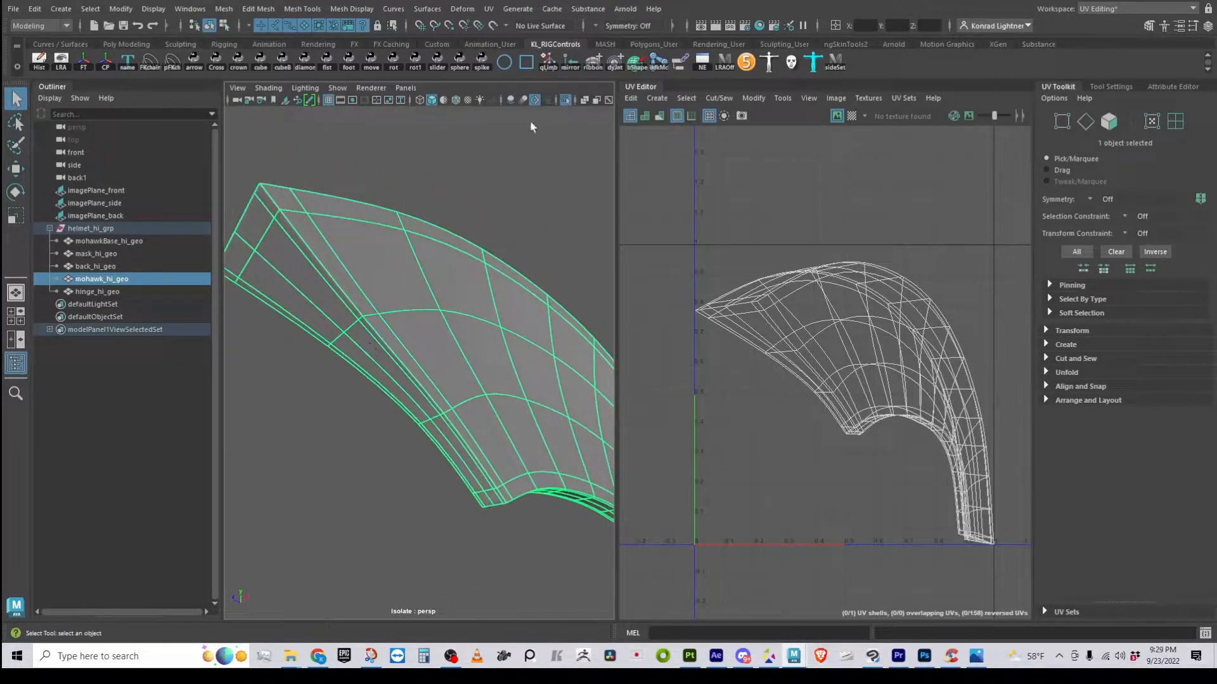
Activate the 3D Cut and Sew UV Tool, showing its settings and shortcuts, and widen the 3D view
click(490, 10)
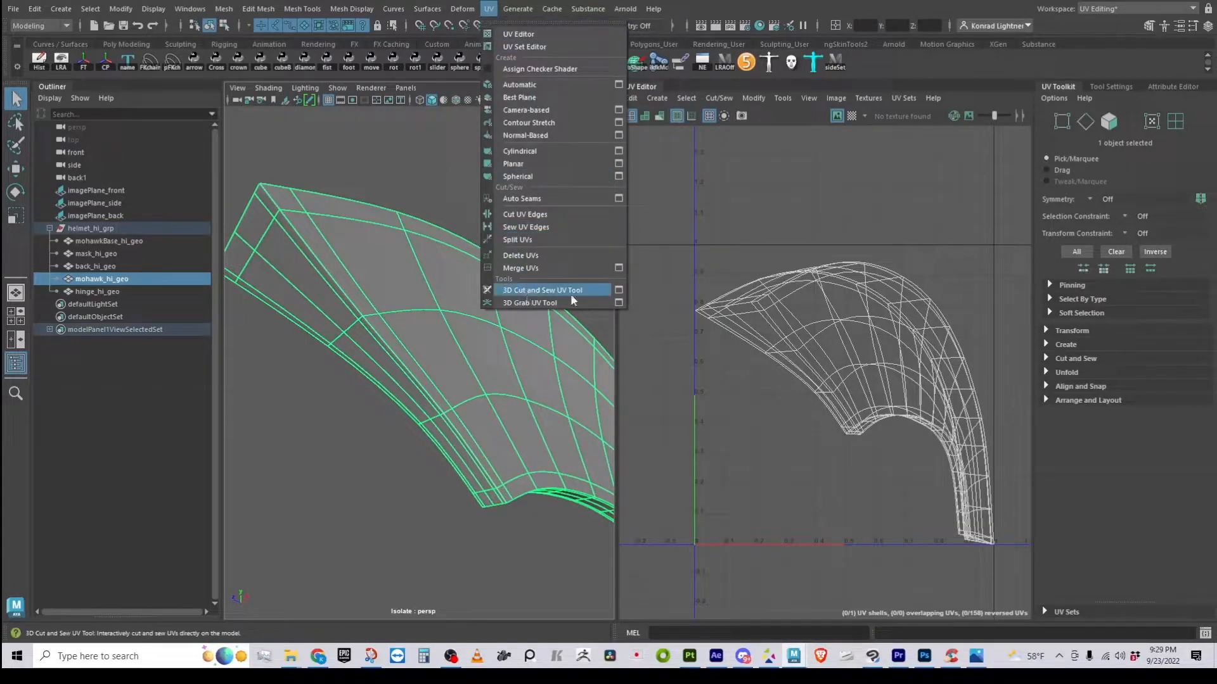
click(594, 290)
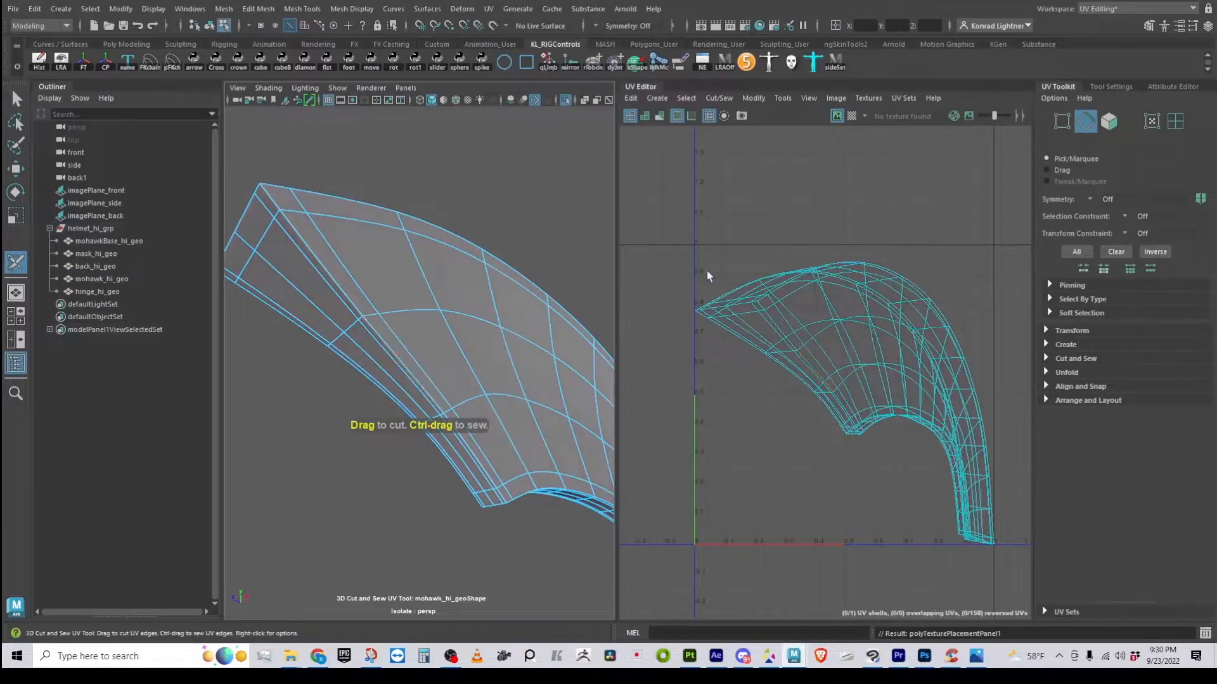
click(1119, 86)
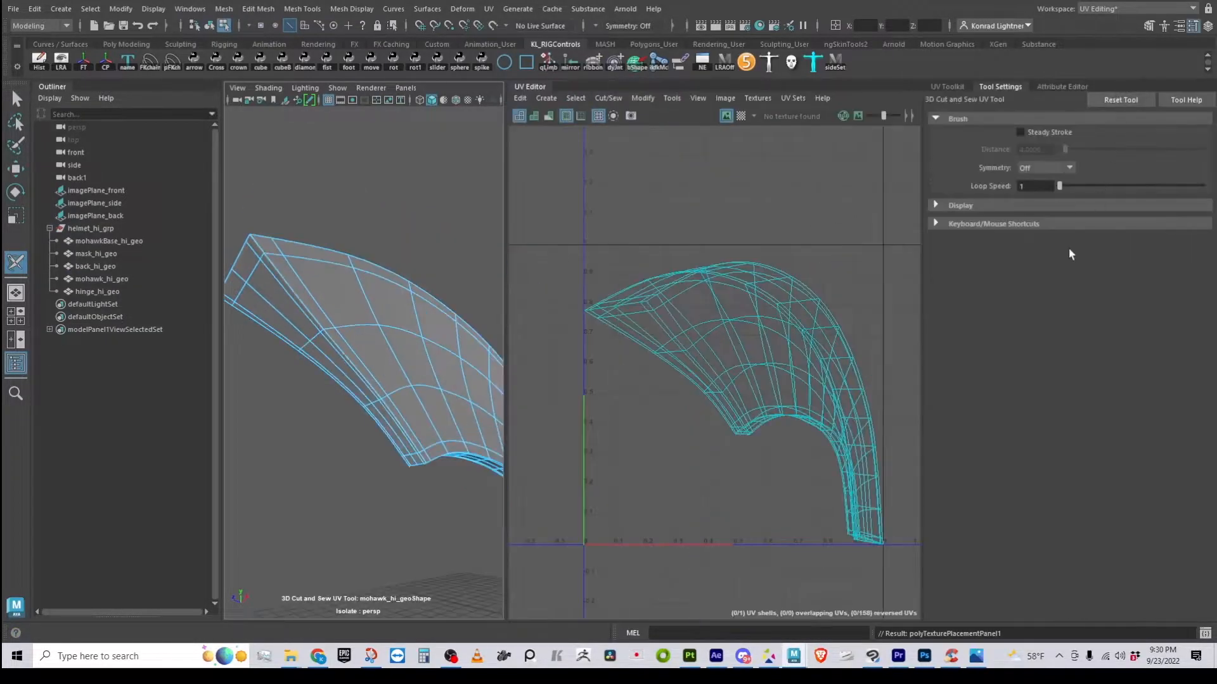
click(936, 224)
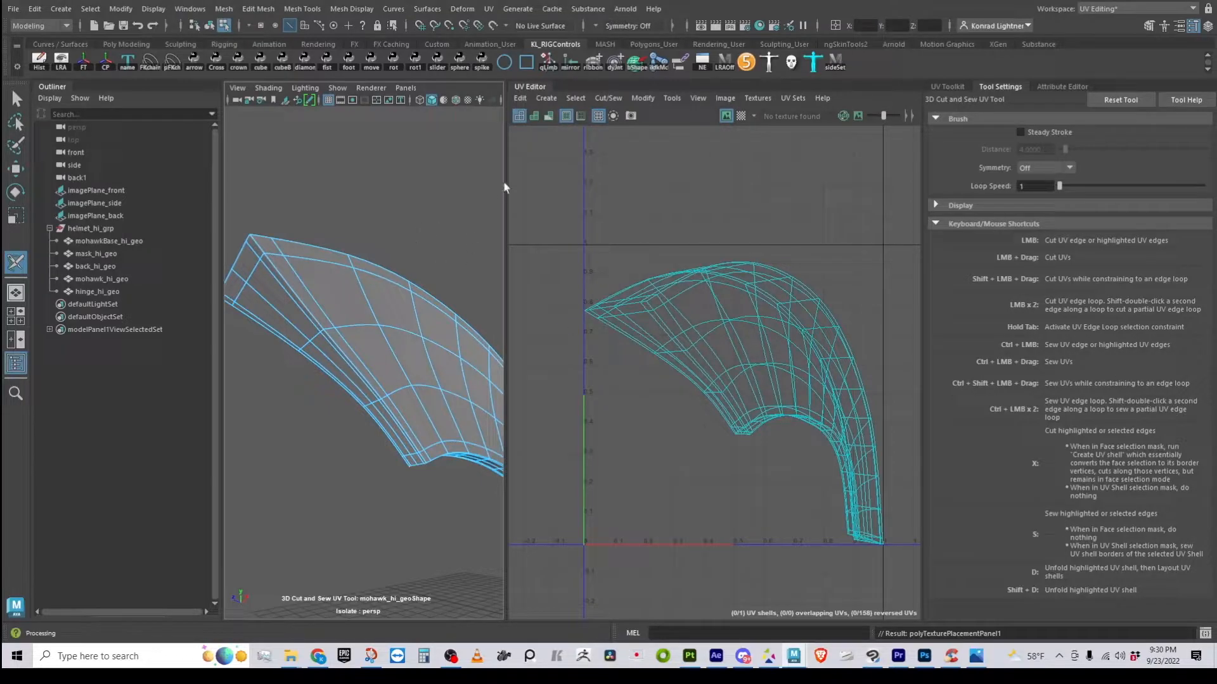
drag(506, 182, 608, 183)
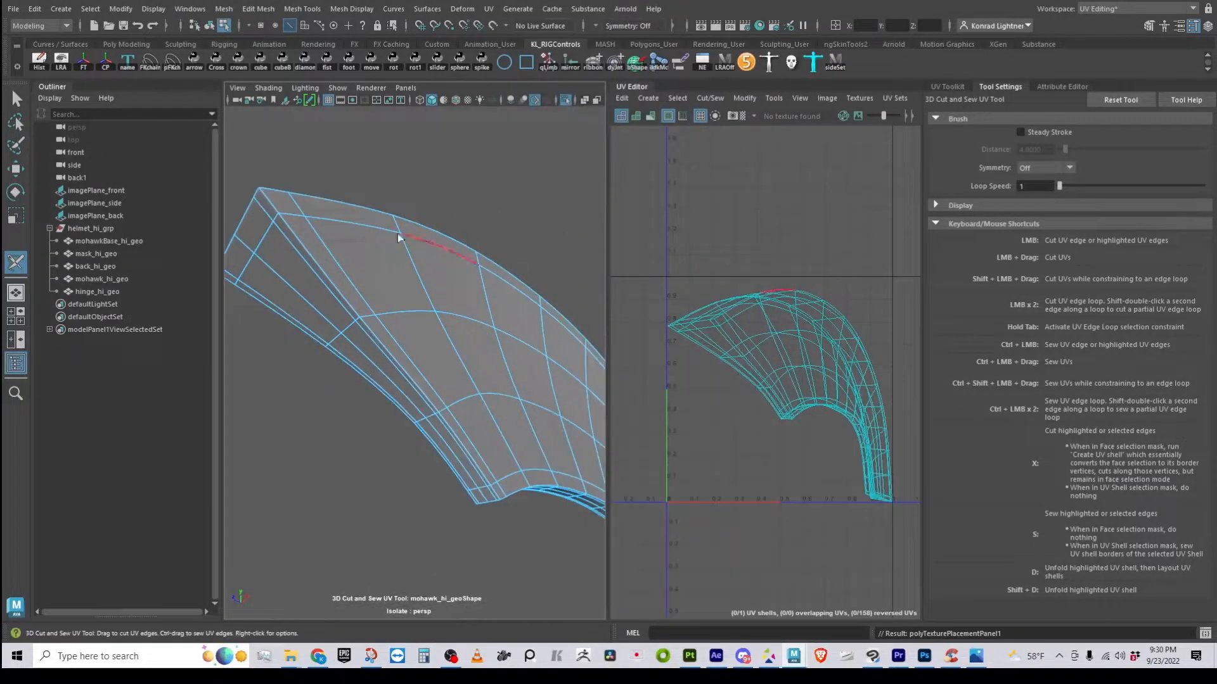
Zoom in on the mohawk's top edges and cut a seam along the first edge loop
alt+drag(293, 329, 307, 330)
alt+middle_drag(357, 299, 373, 325)
alt+drag(372, 325, 336, 336)
alt+right_drag(336, 336, 380, 320)
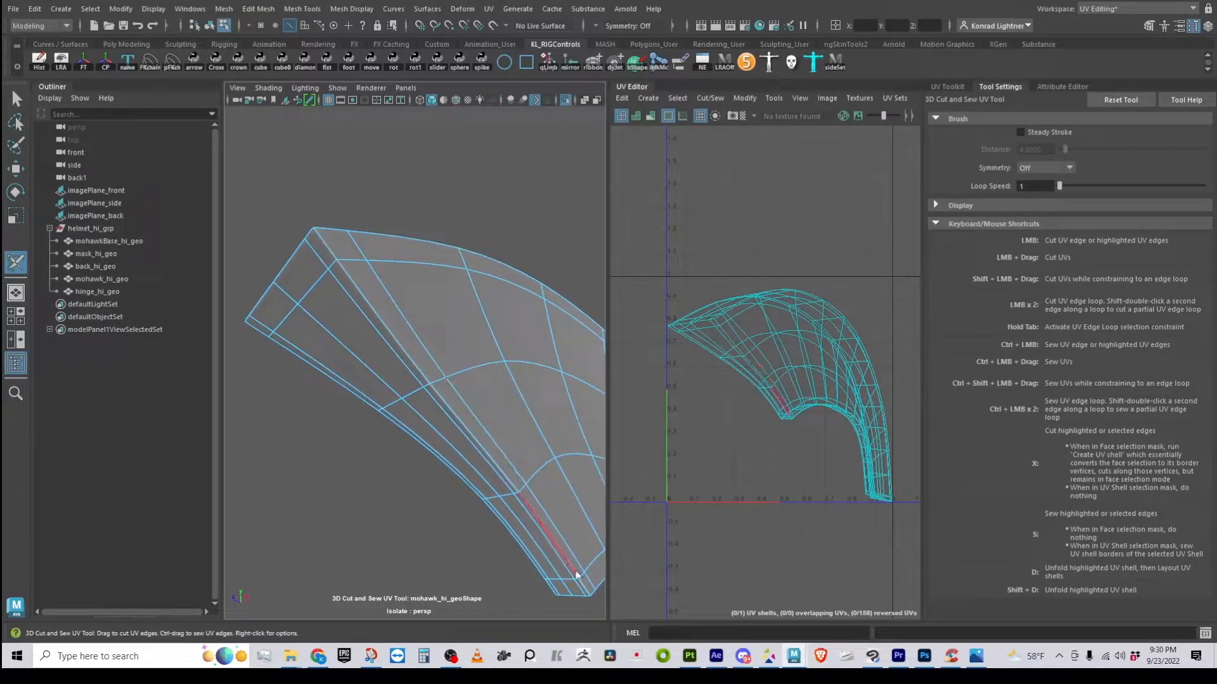
double_click(480, 442)
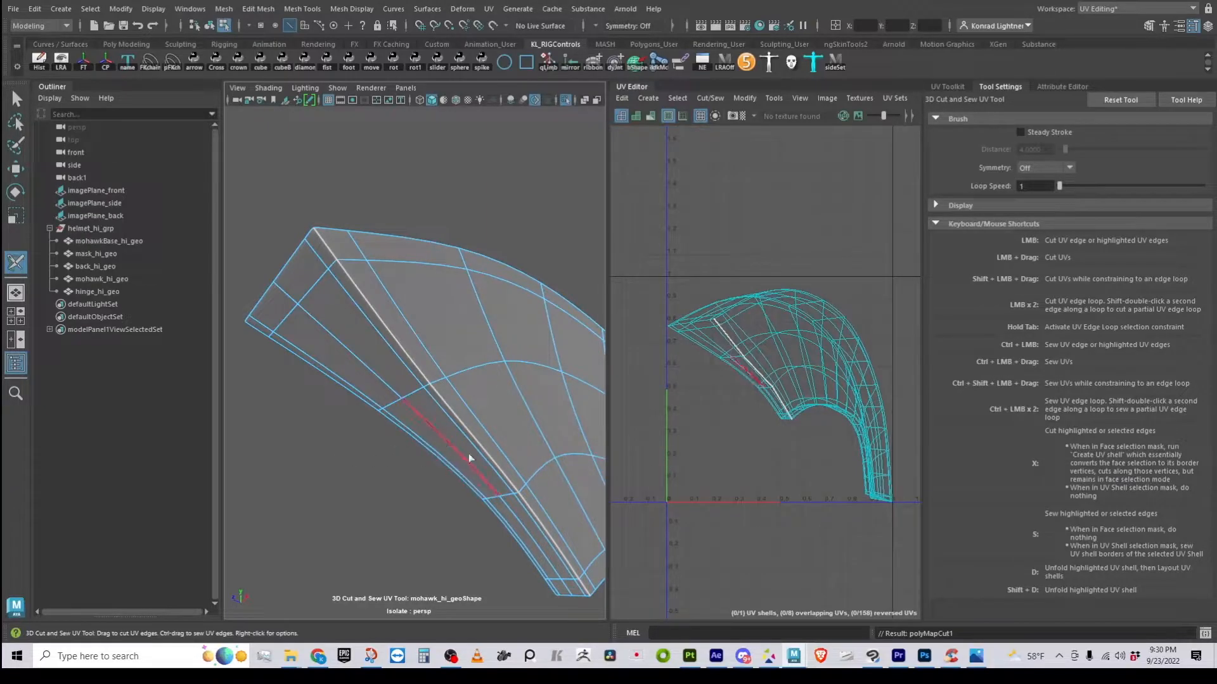
Test sewing segments of the new seam, then undo the sews to keep it cut
right_click(495, 468)
ctrl+click(481, 450)
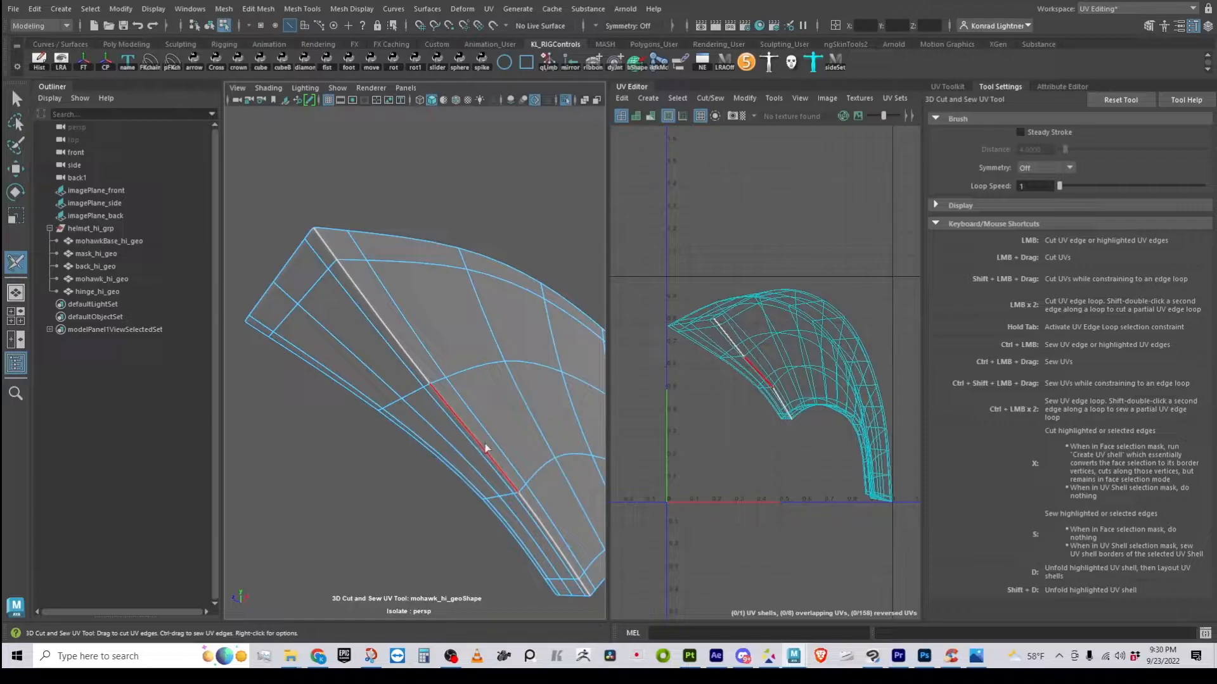
ctrl+click(416, 379)
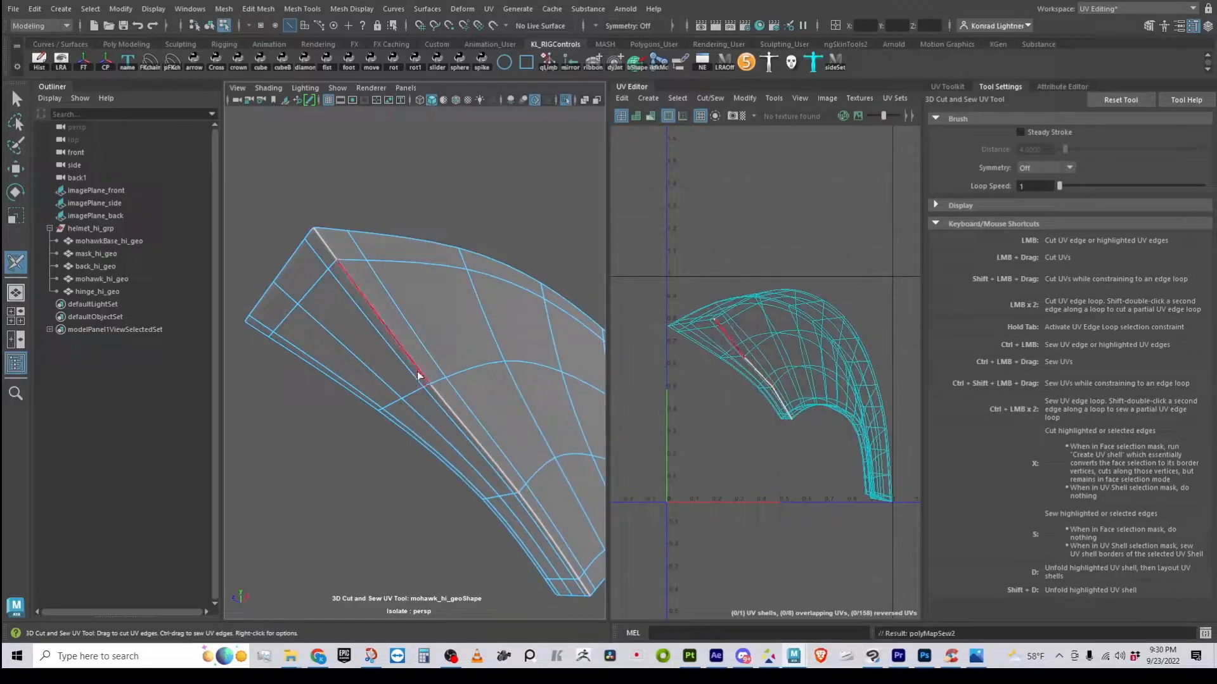
key(ctrl+z)
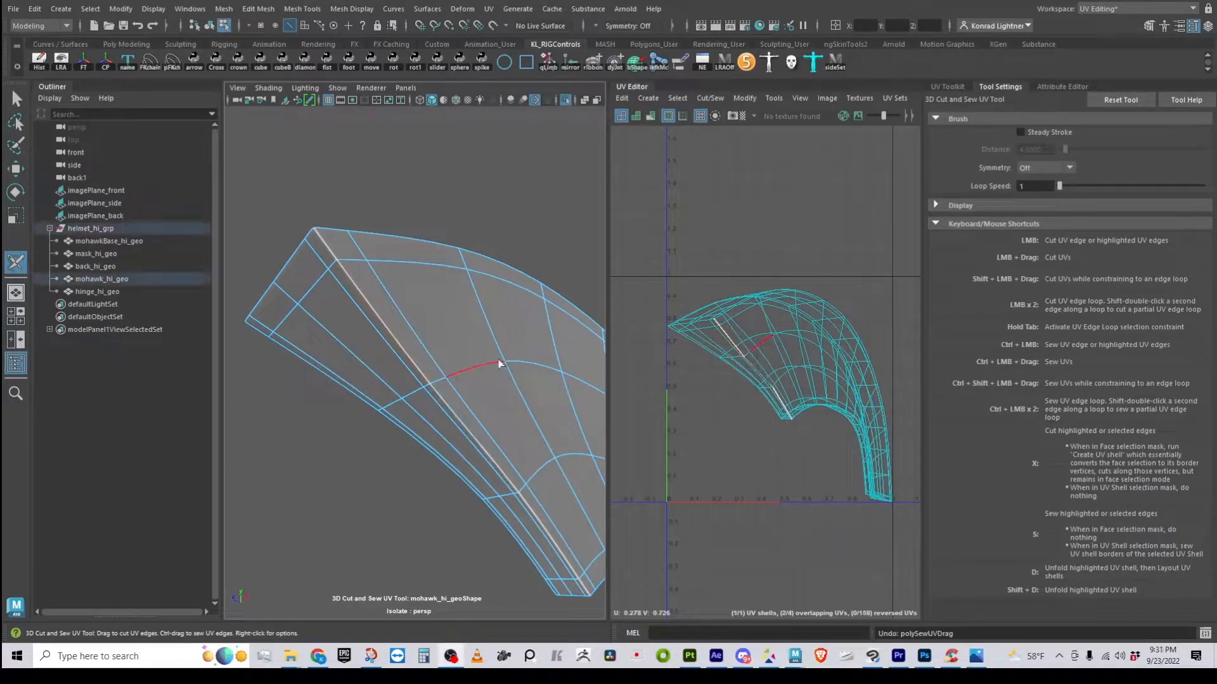
ctrl+click(415, 365)
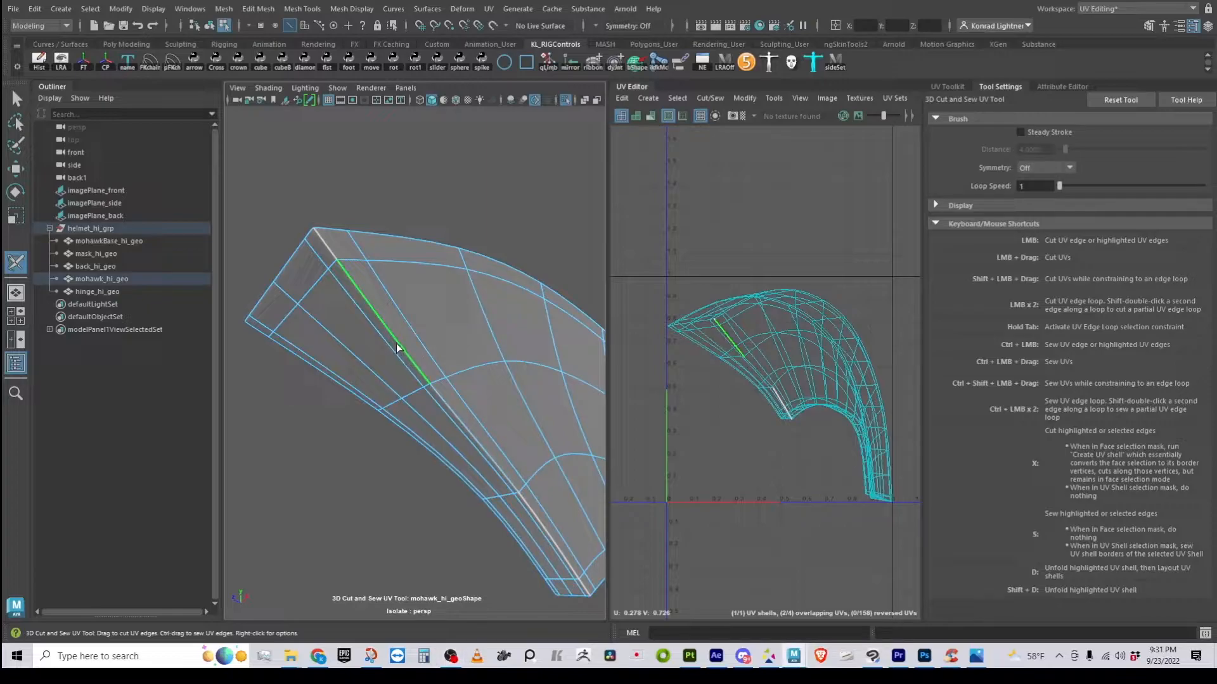
key(ctrl+z)
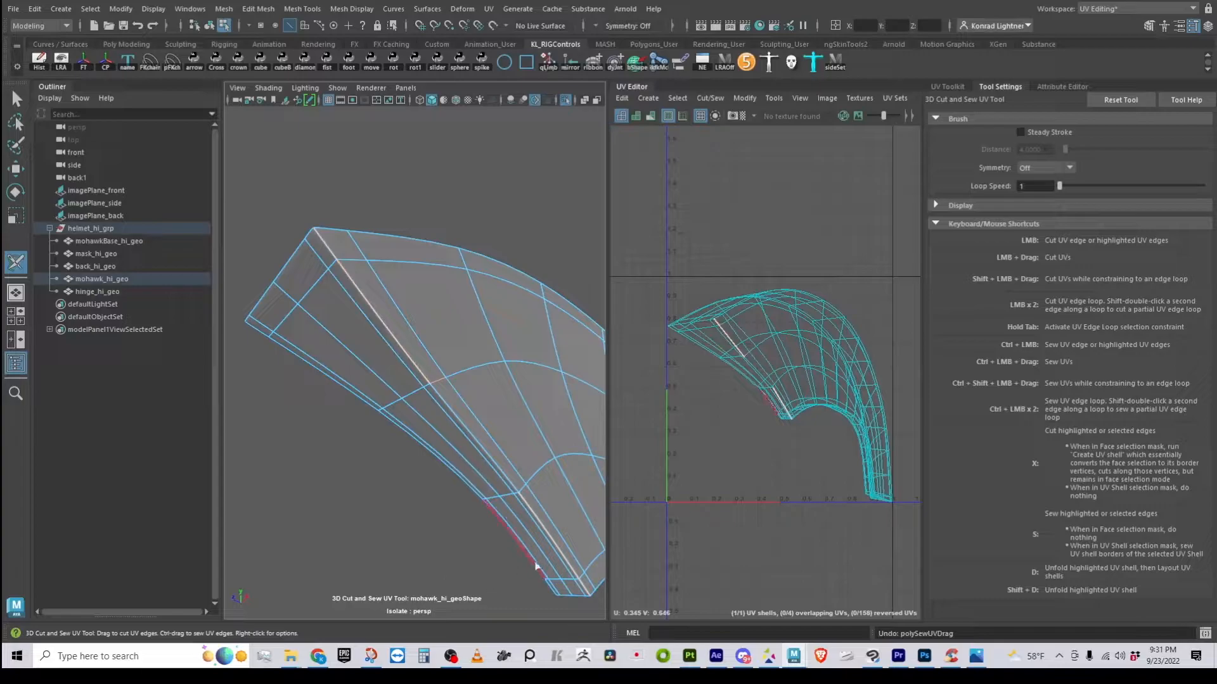
Orbit around the mohawk tip and cut a seam along a side edge loop
alt+drag(435, 436, 427, 522)
alt+drag(356, 535, 463, 520)
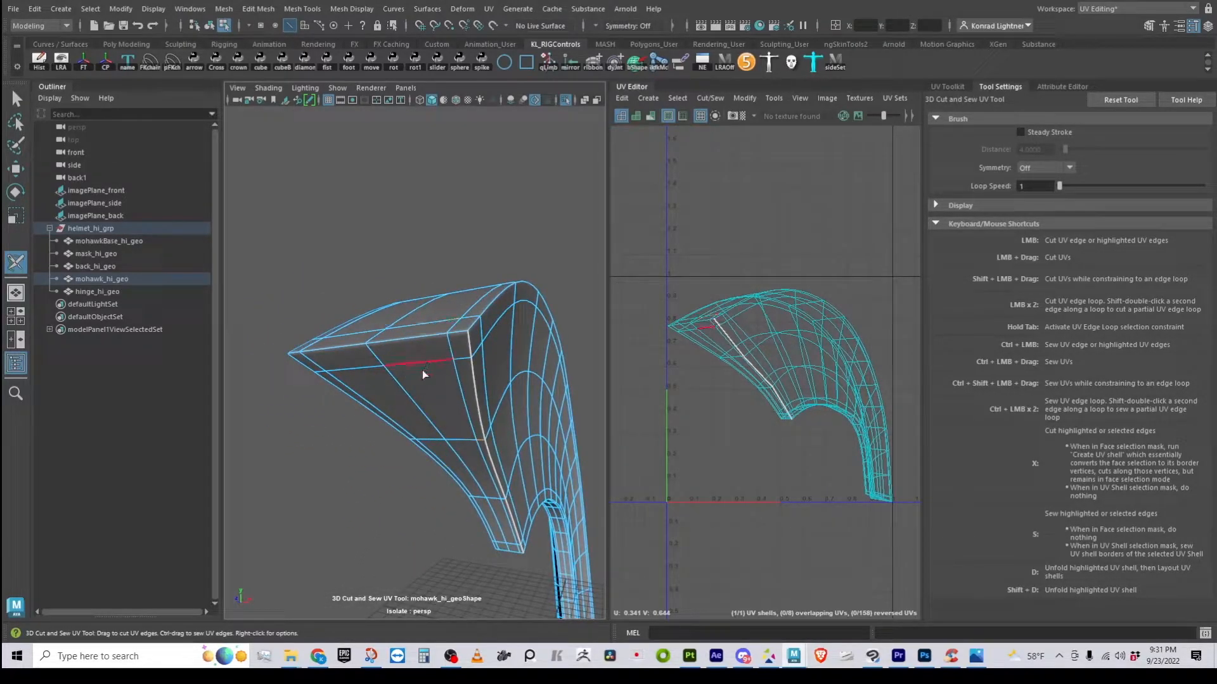
alt+right_drag(417, 374, 322, 378)
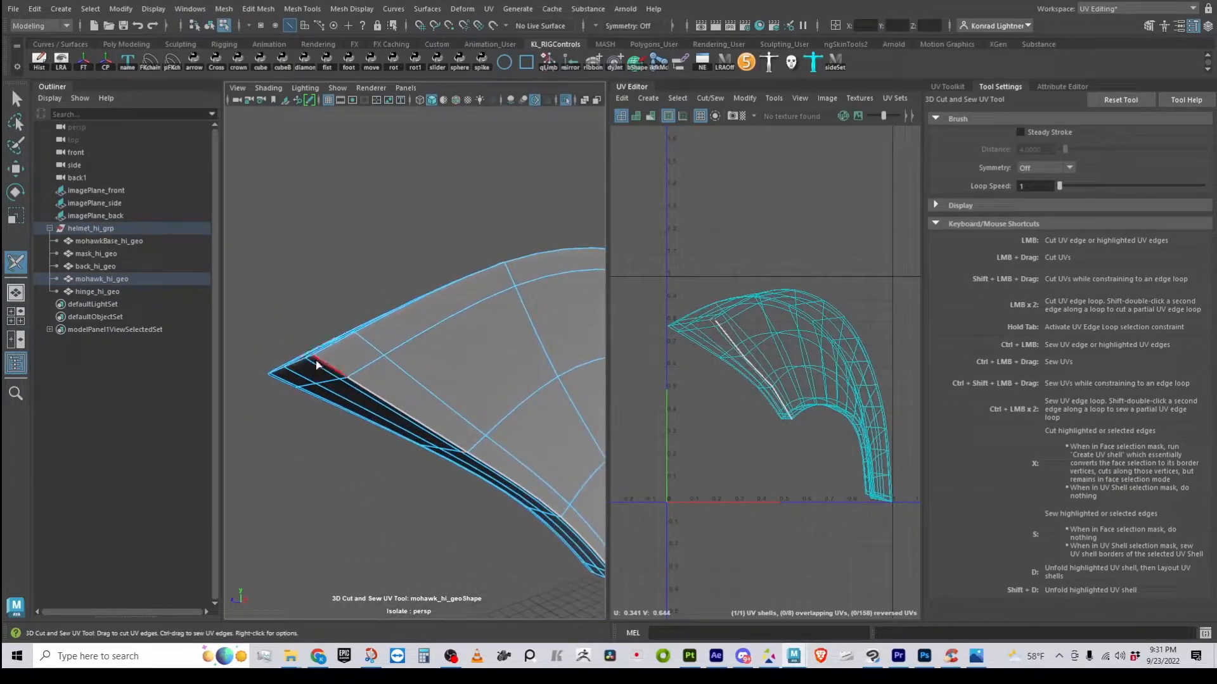
alt+drag(317, 399, 363, 344)
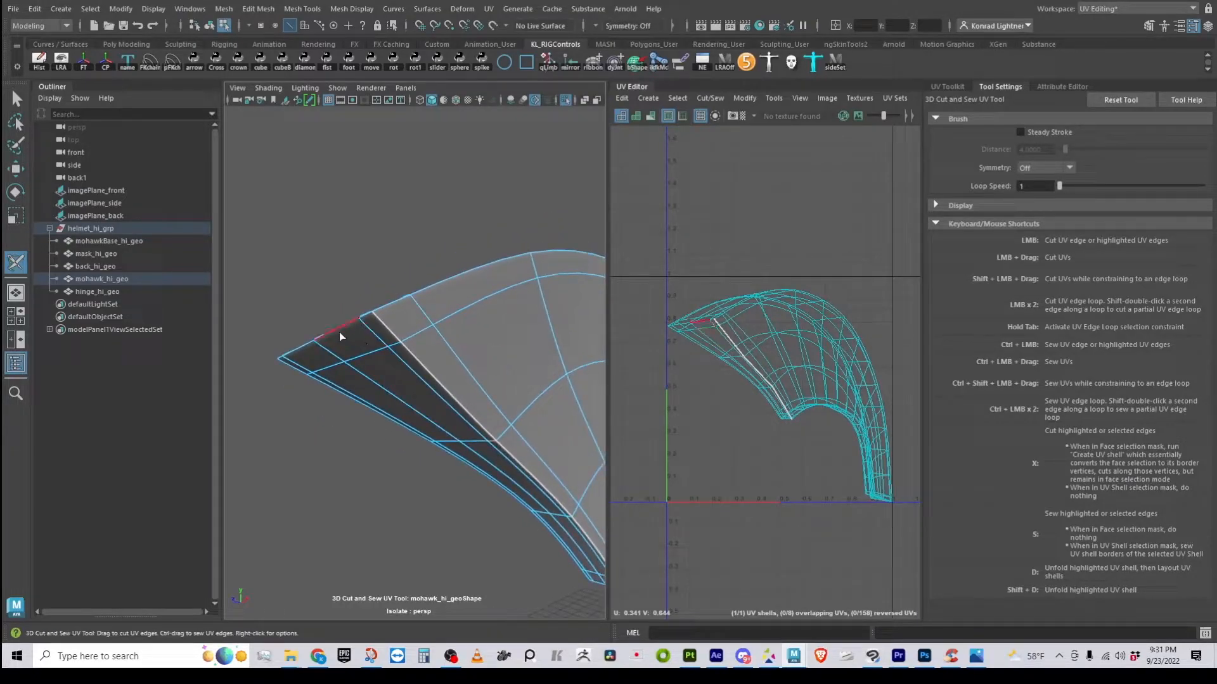
alt+drag(382, 440, 439, 344)
alt+drag(427, 456, 423, 285)
alt+right_drag(444, 327, 386, 421)
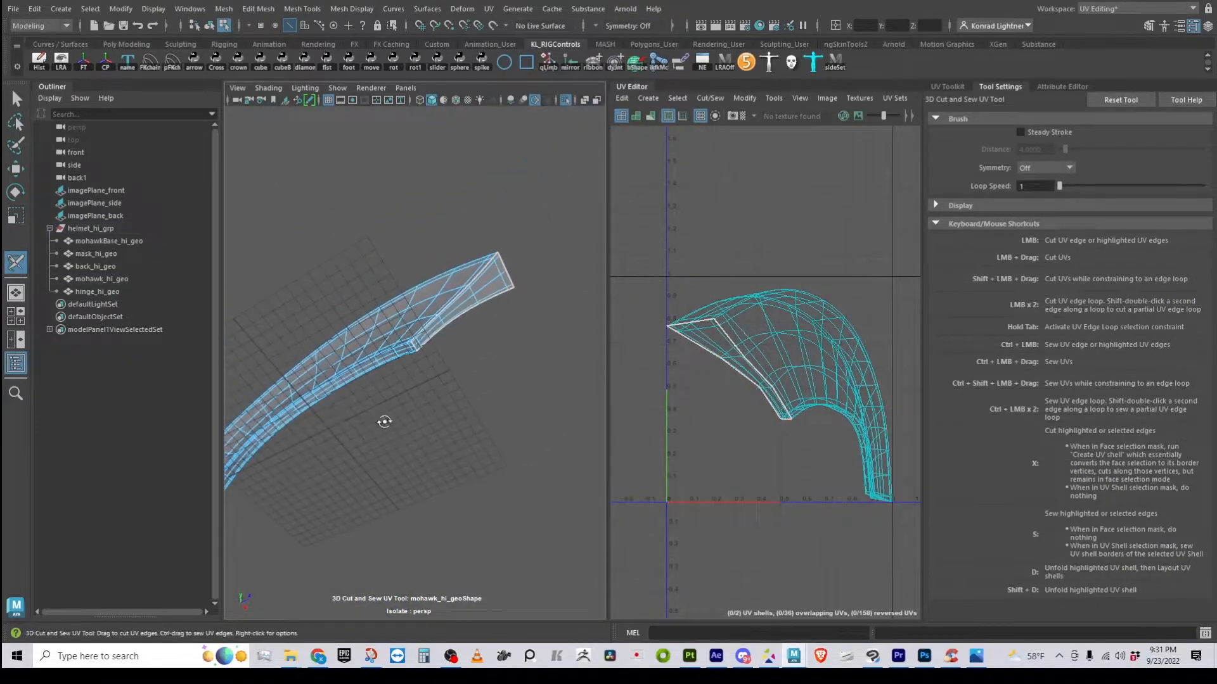
alt+drag(385, 421, 367, 492)
alt+right_drag(367, 492, 478, 532)
alt+middle_drag(450, 507, 410, 419)
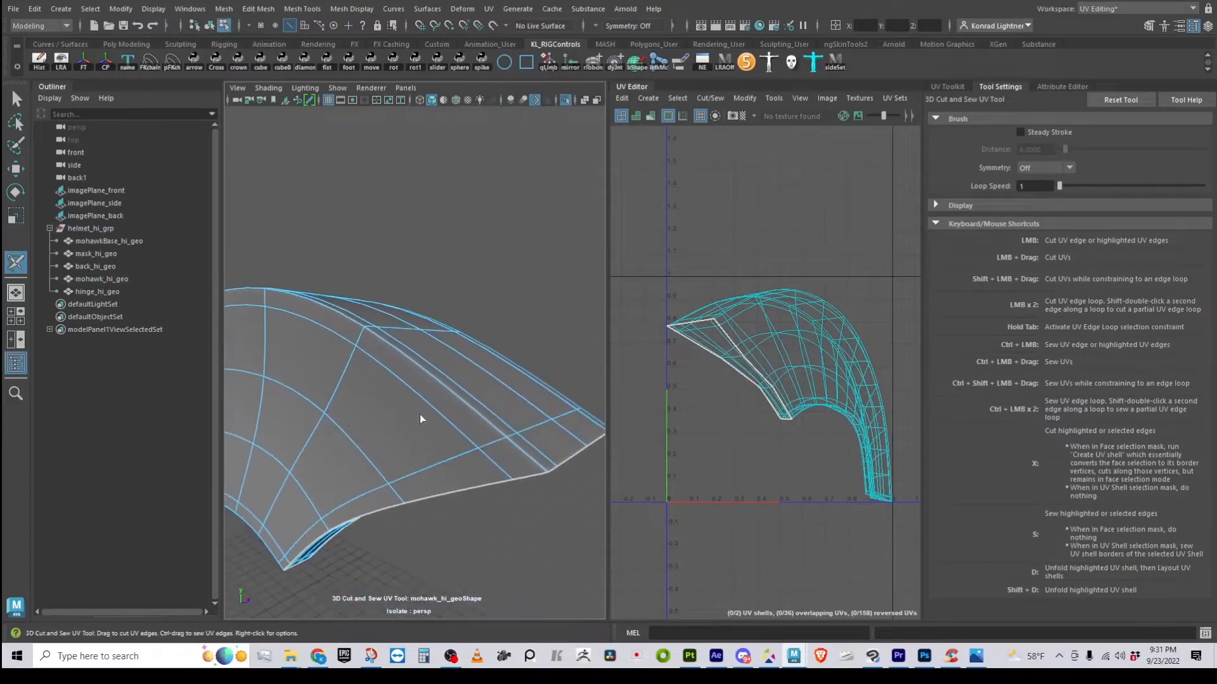
double_click(525, 460)
Cut seams along two more edge loops on the mohawk's upper side
alt+right_drag(562, 538, 432, 537)
alt+drag(353, 511, 462, 511)
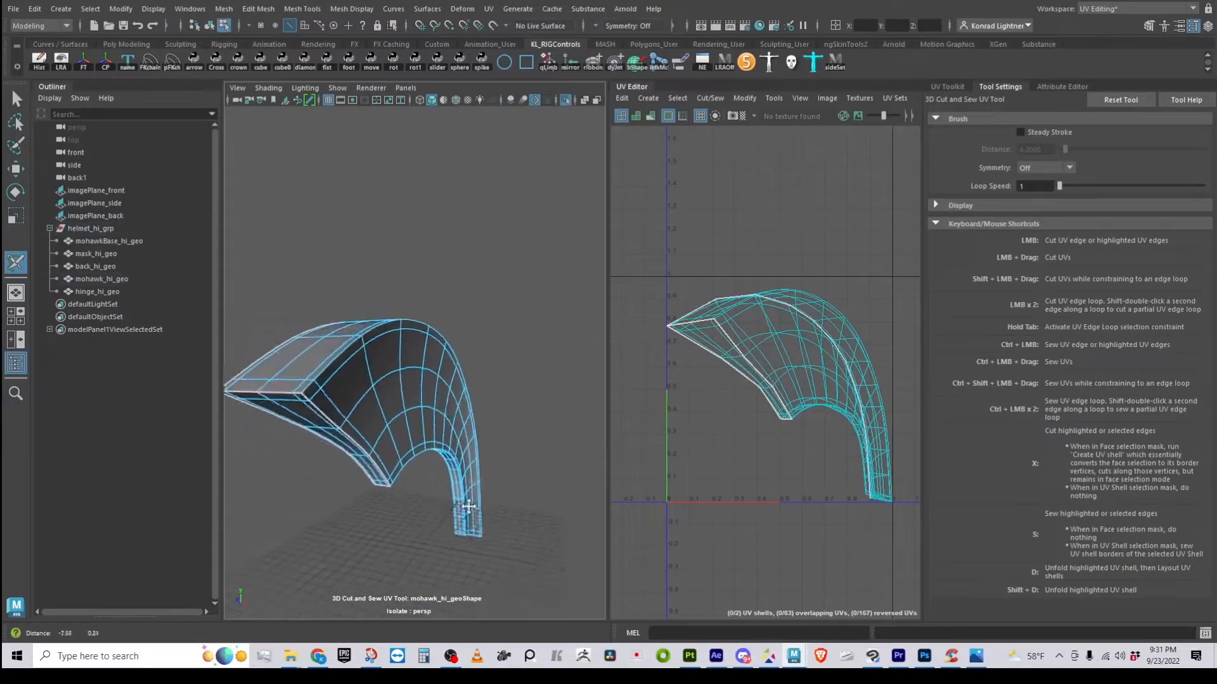
alt+middle_drag(355, 527, 406, 505)
alt+drag(406, 505, 299, 489)
alt+right_drag(299, 488, 374, 484)
double_click(291, 346)
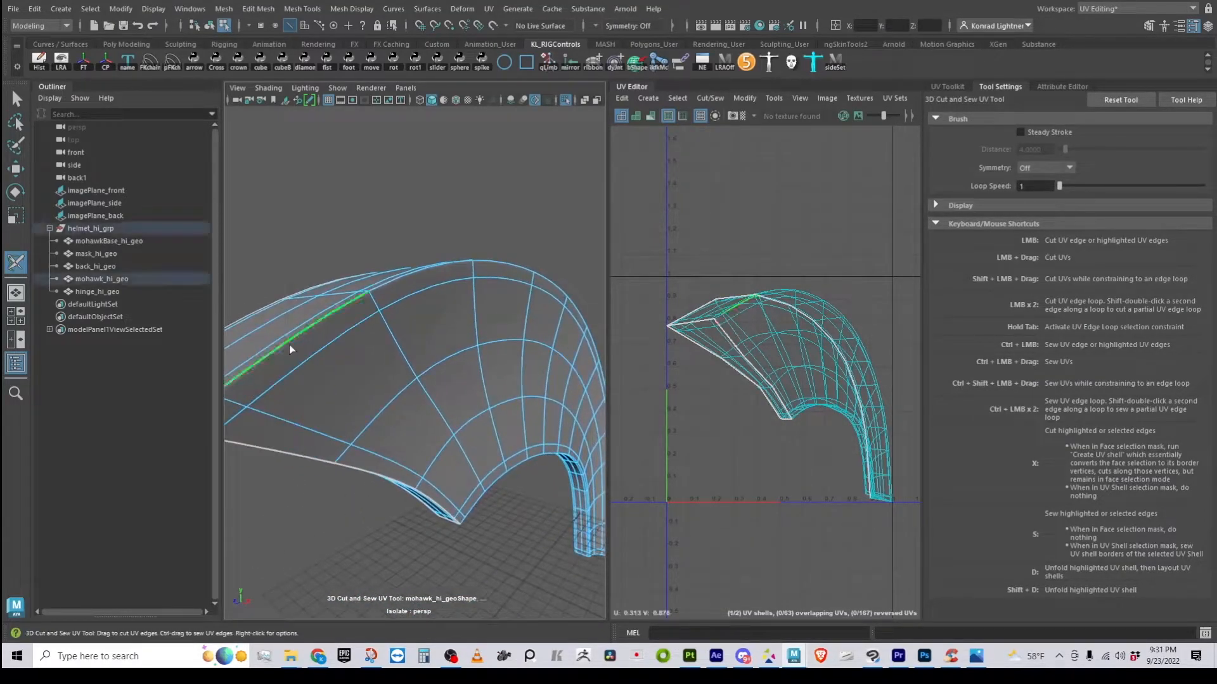
alt+drag(457, 505, 427, 413)
double_click(431, 406)
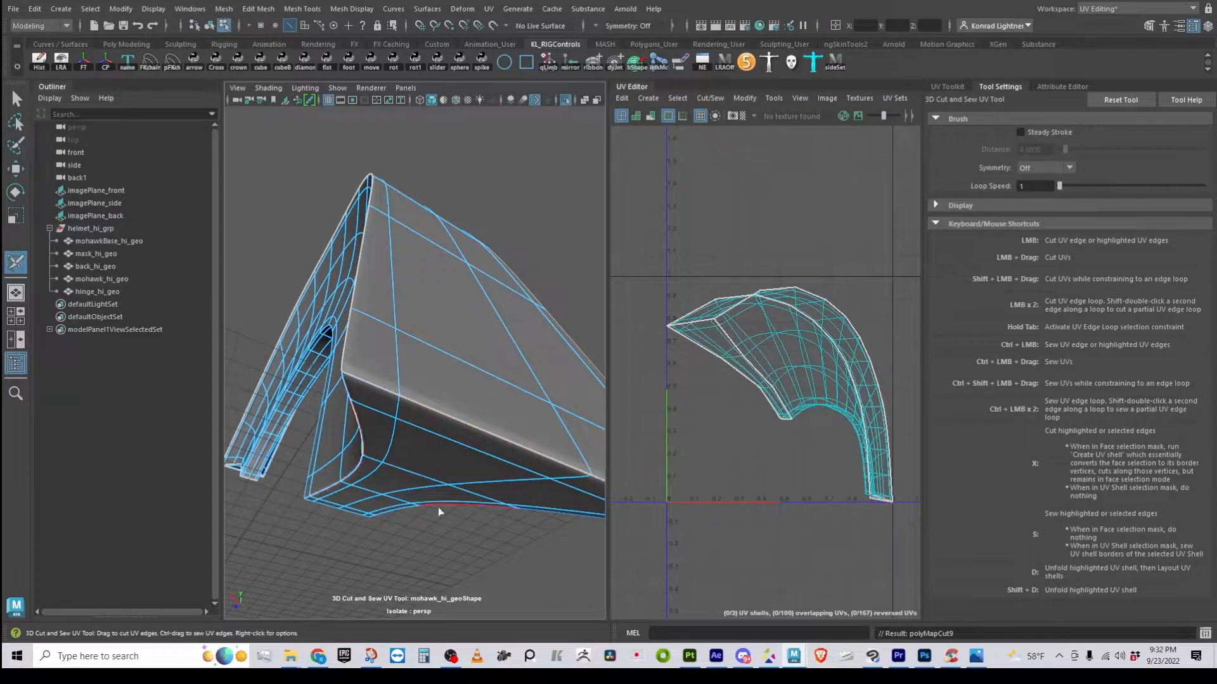
Frame the mohawk and cut two edge loops at its lower end
key(f)
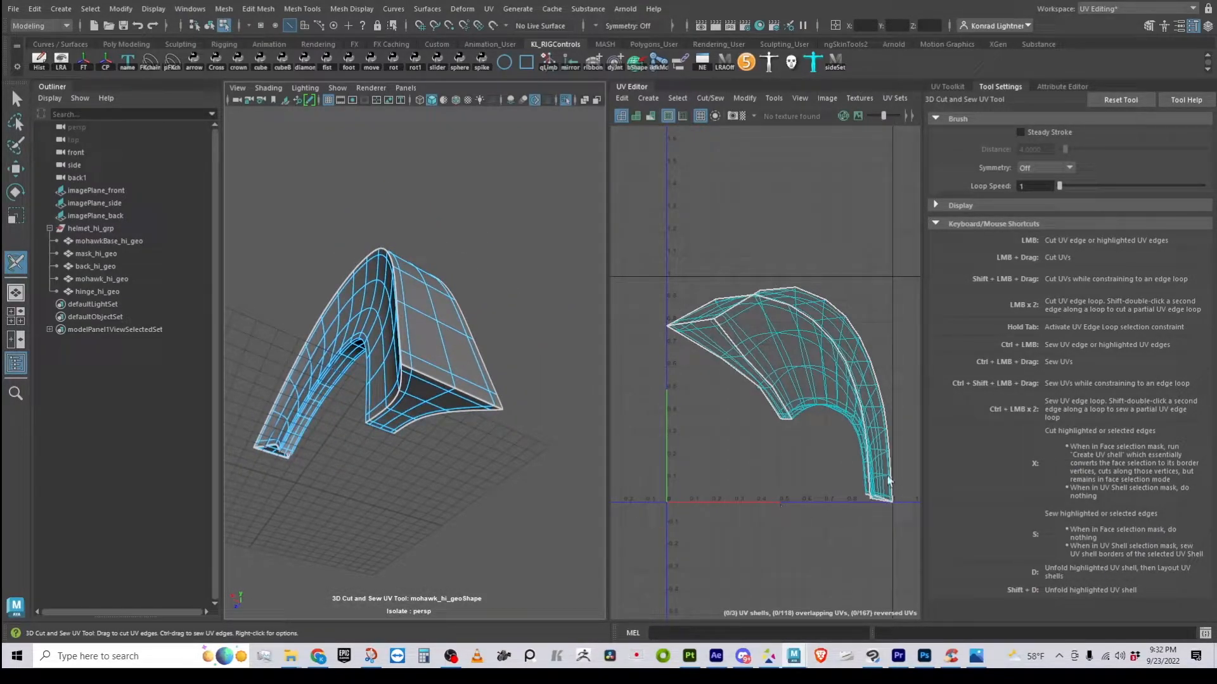
alt+drag(485, 389, 589, 394)
alt+middle_drag(589, 393, 376, 435)
alt+drag(376, 435, 421, 425)
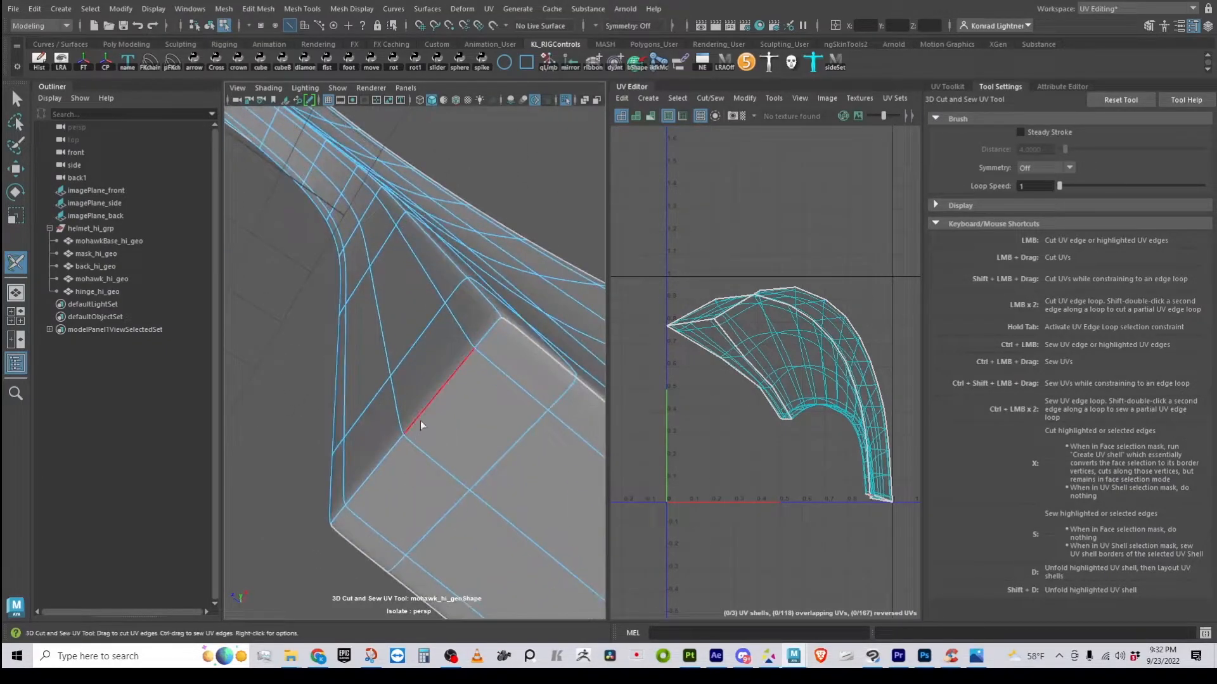
double_click(492, 313)
double_click(328, 496)
Orbit back out to a side view of the mohawk to review the six shells
alt+right_drag(516, 529, 244, 380)
alt+middle_drag(244, 380, 475, 481)
alt+right_drag(475, 481, 443, 443)
alt+drag(444, 441, 283, 462)
alt+middle_drag(461, 470, 272, 418)
alt+middle_drag(612, 451, 623, 390)
alt+drag(473, 504, 551, 500)
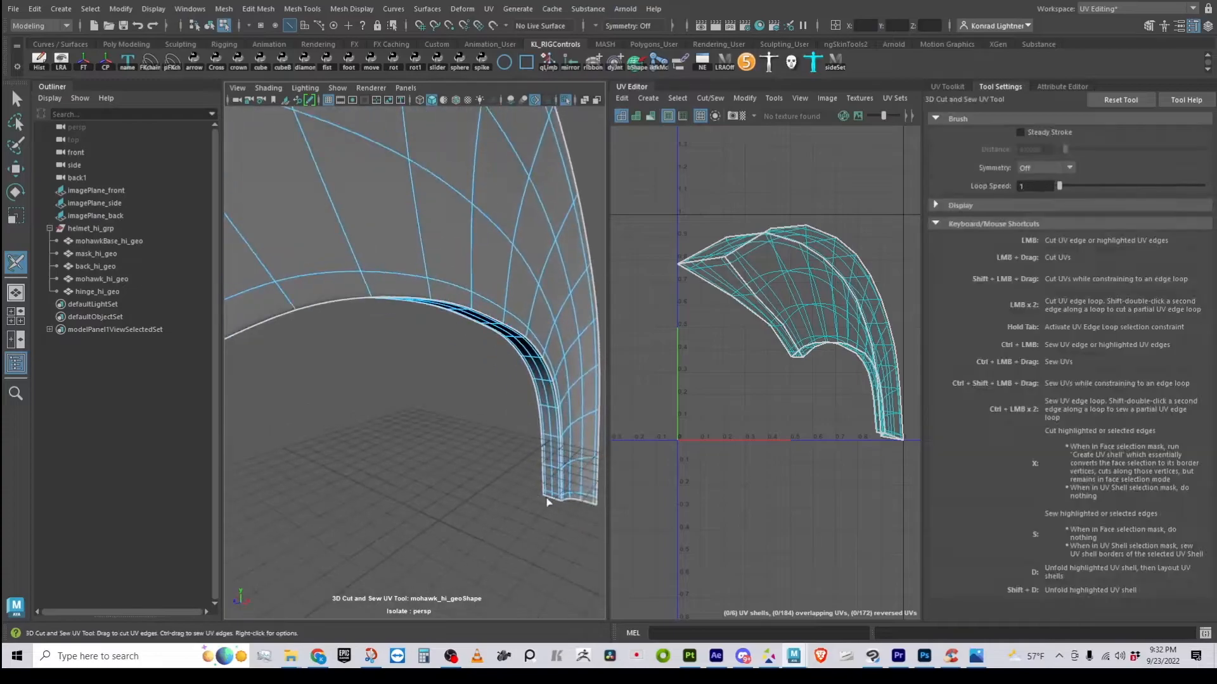
scroll(551, 500, down, 5)
Set the UV Editor to move whole UV shells with the Move tool
right_click(793, 287)
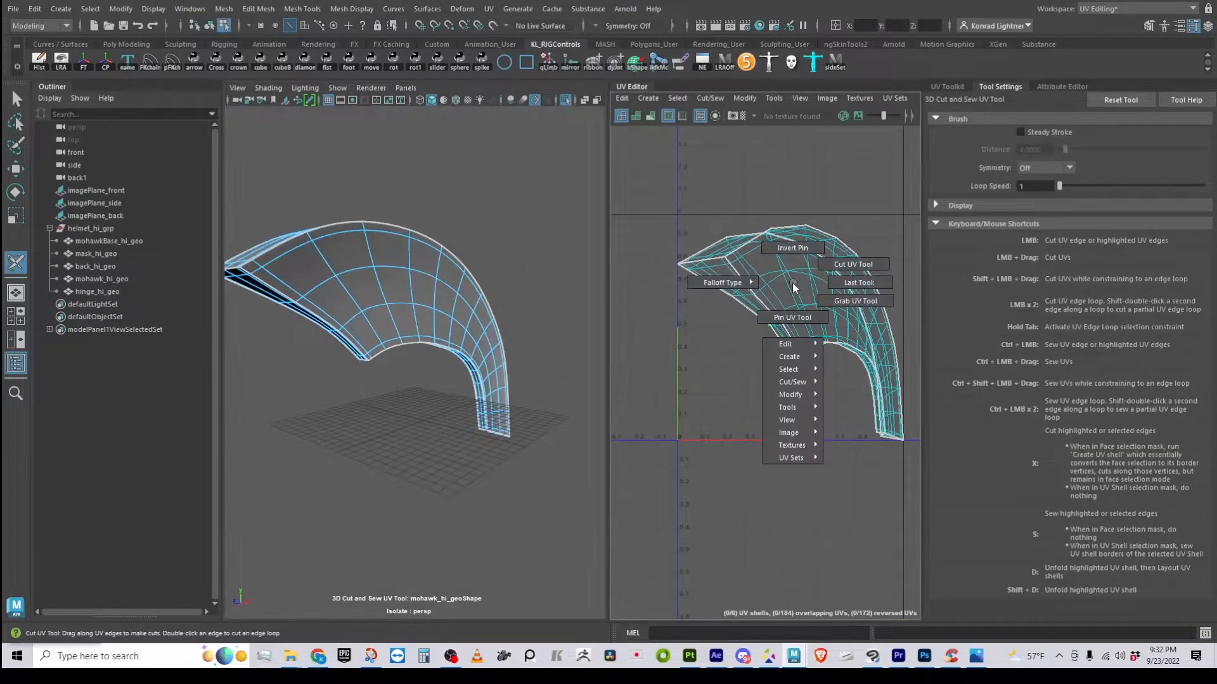
click(853, 265)
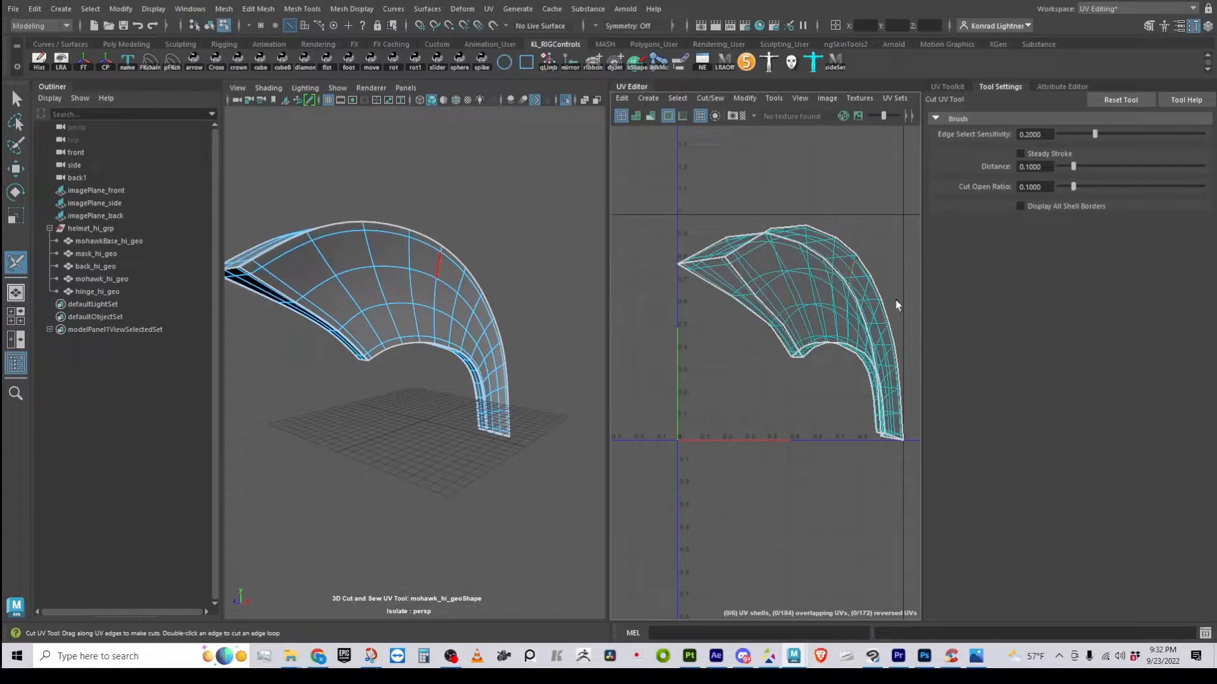
key(w)
click(788, 279)
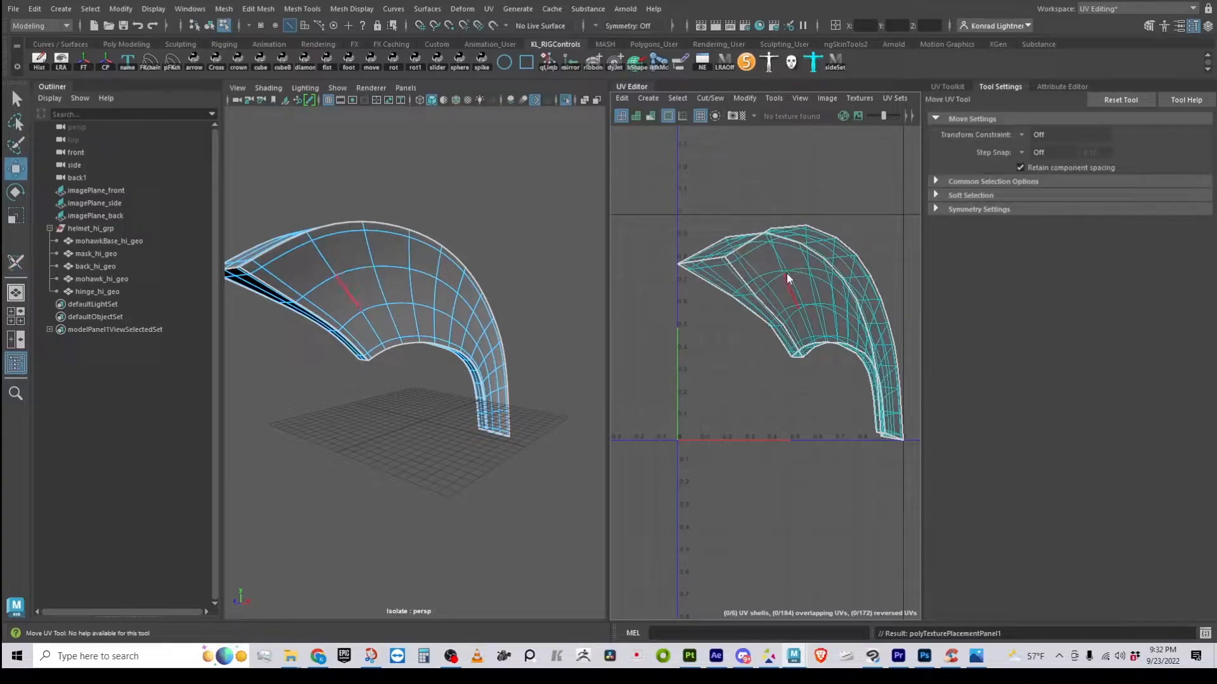
right_click(786, 278)
click(741, 257)
Move the top shell below the tile, the thin strip left, and the side shell right
click(796, 442)
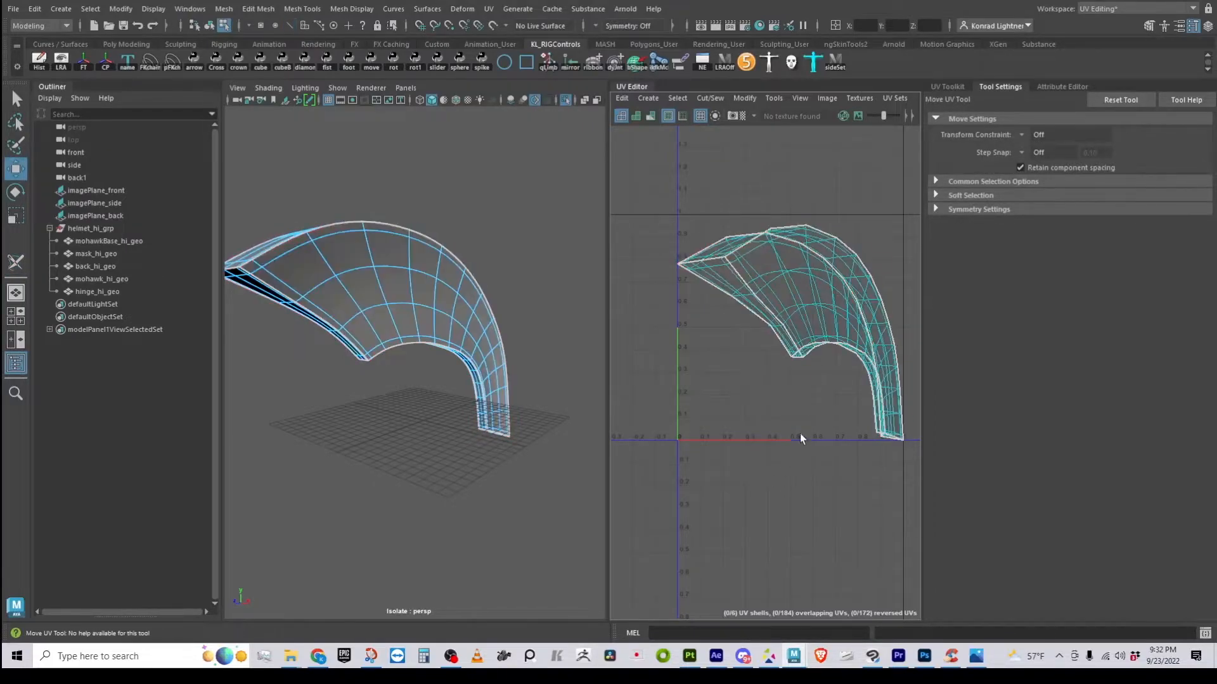
click(784, 329)
drag(784, 329, 784, 557)
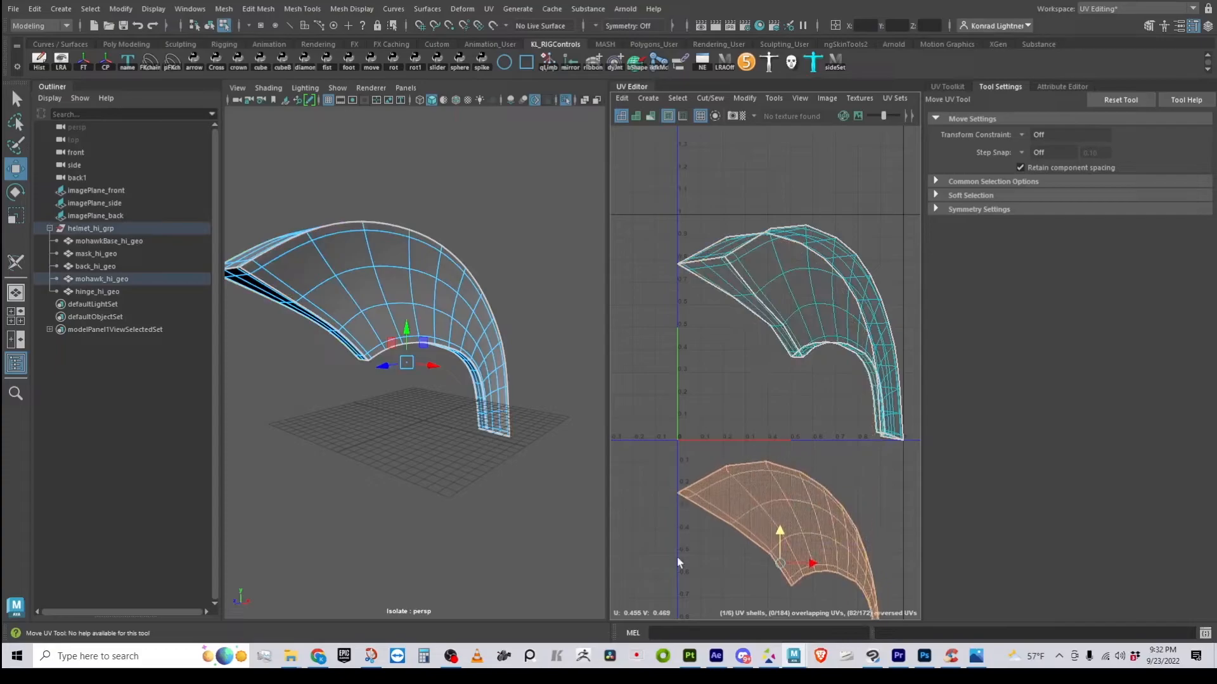
click(748, 314)
drag(737, 306, 578, 393)
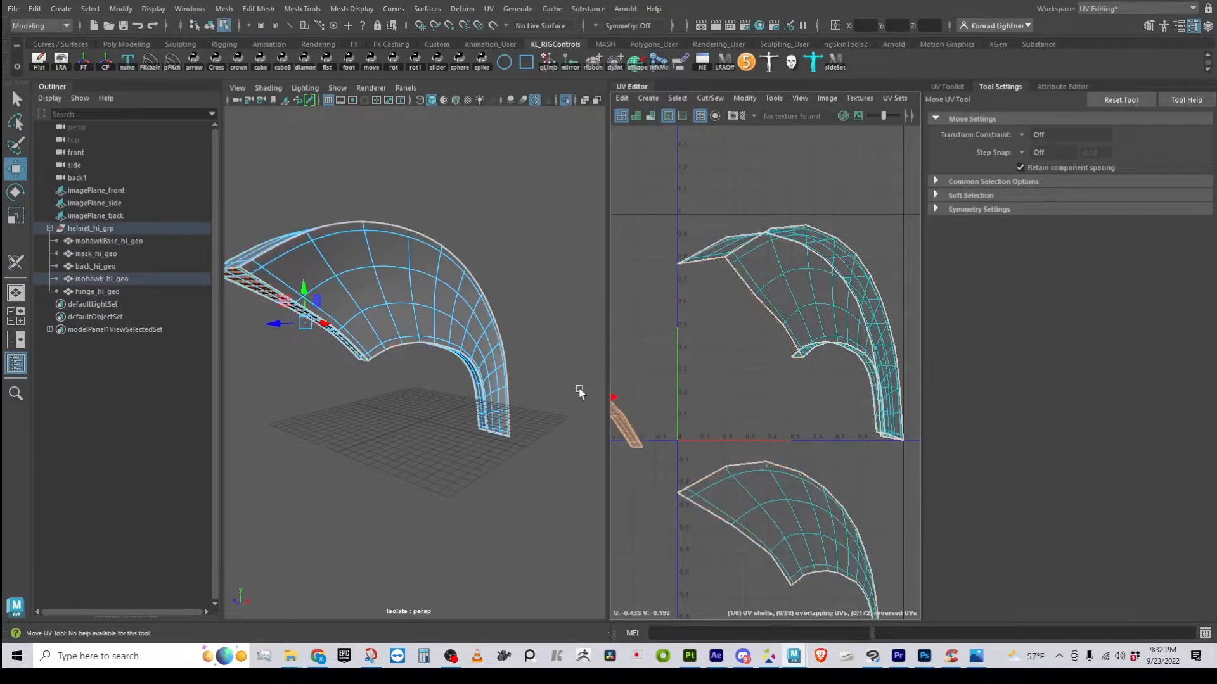
click(806, 270)
drag(847, 333, 899, 333)
alt+right_drag(816, 419, 733, 421)
alt+middle_drag(827, 369, 781, 375)
drag(808, 365, 898, 346)
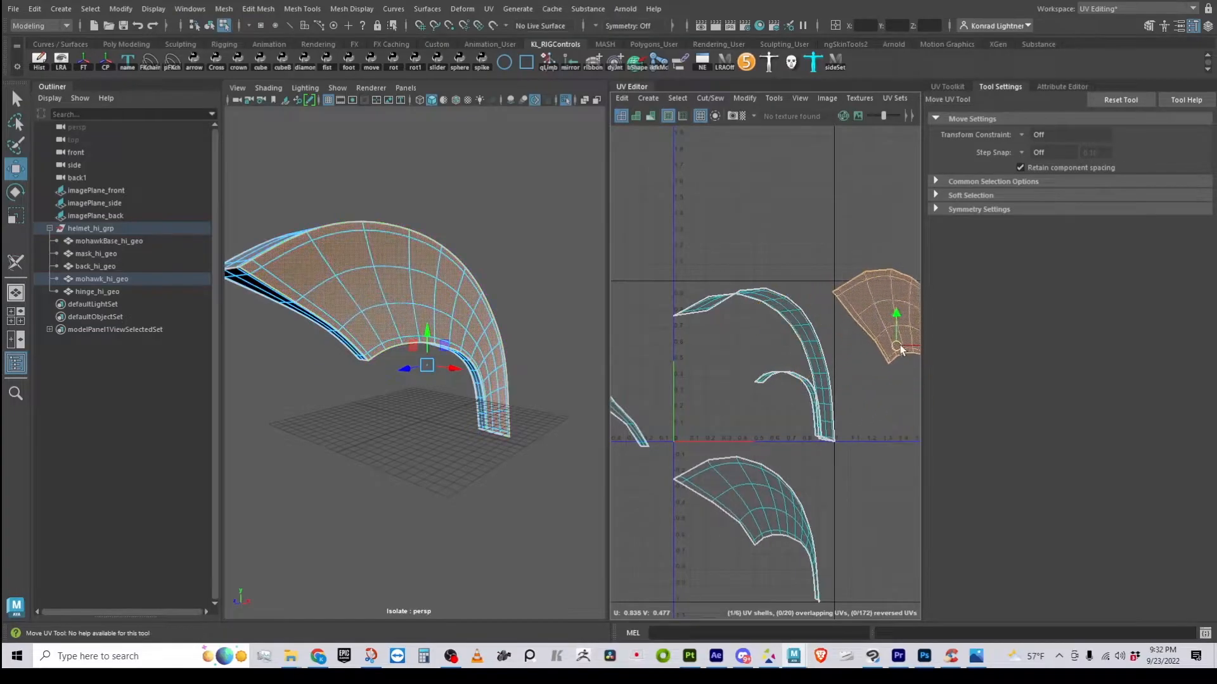
Move the two arched shells to the left, then select all six shells
click(799, 325)
drag(766, 365, 677, 249)
click(803, 384)
drag(792, 415, 696, 404)
alt+right_drag(819, 458, 745, 457)
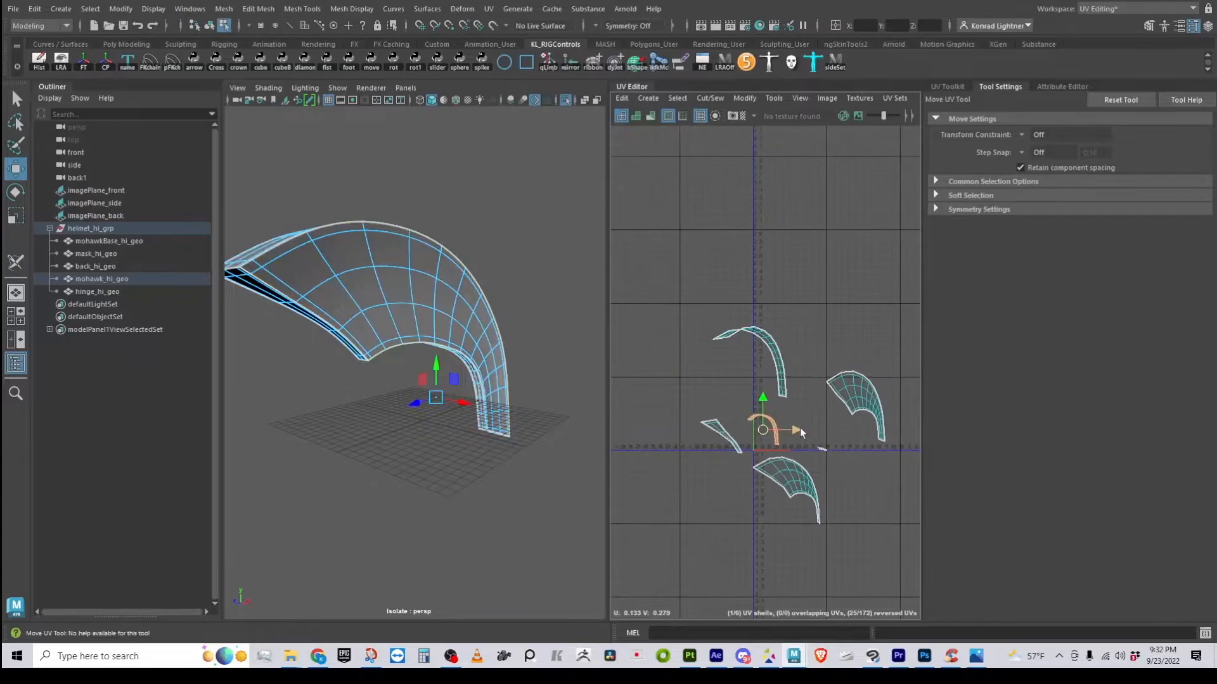
alt+middle_drag(816, 421, 802, 382)
right_drag(824, 297, 768, 279)
drag(660, 221, 925, 545)
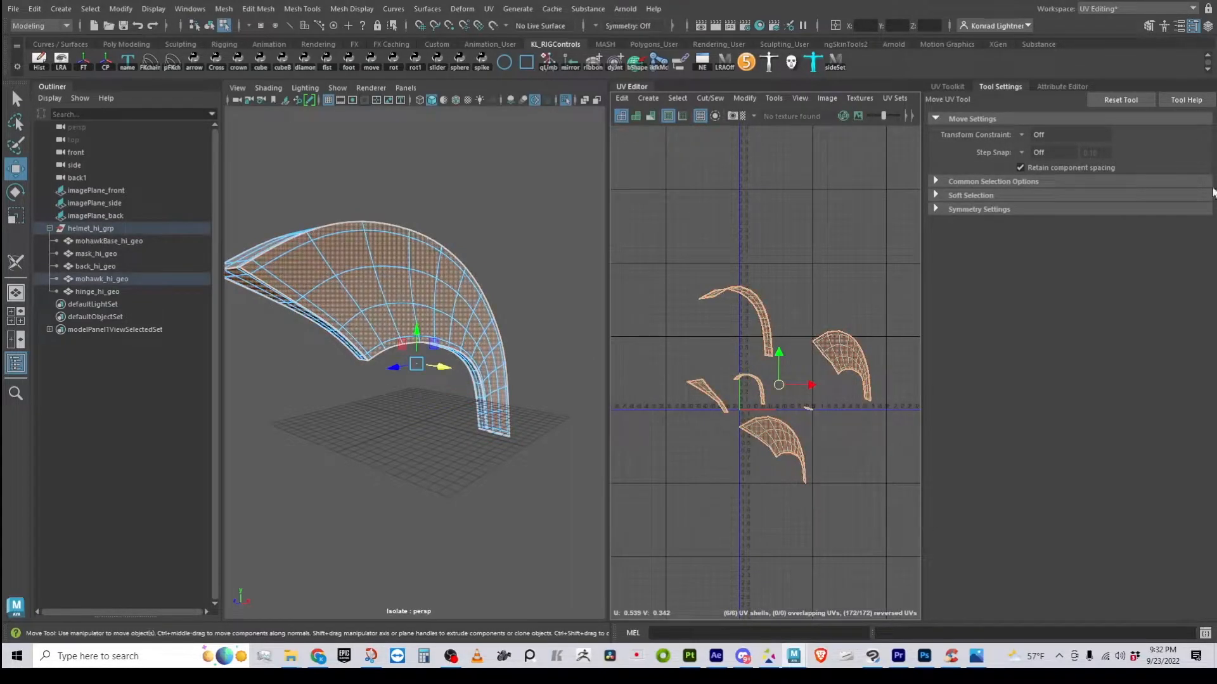
click(949, 86)
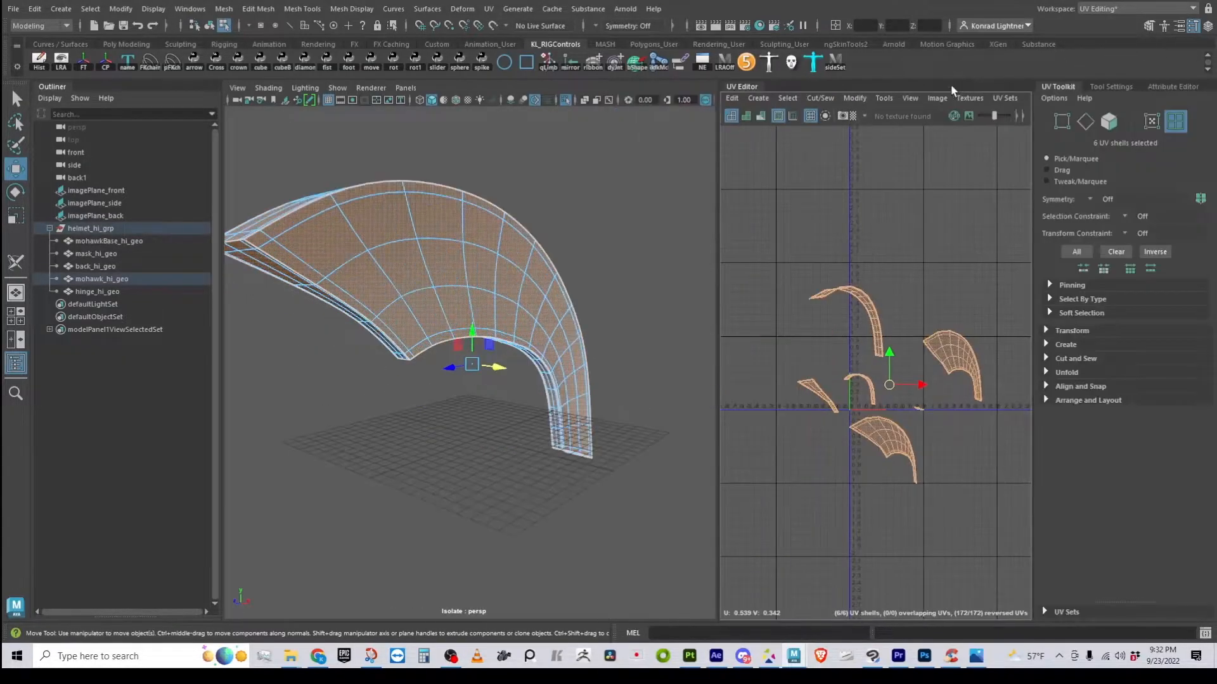
Unfold all six selected shells with the UV Toolkit's Unfold command
click(1047, 374)
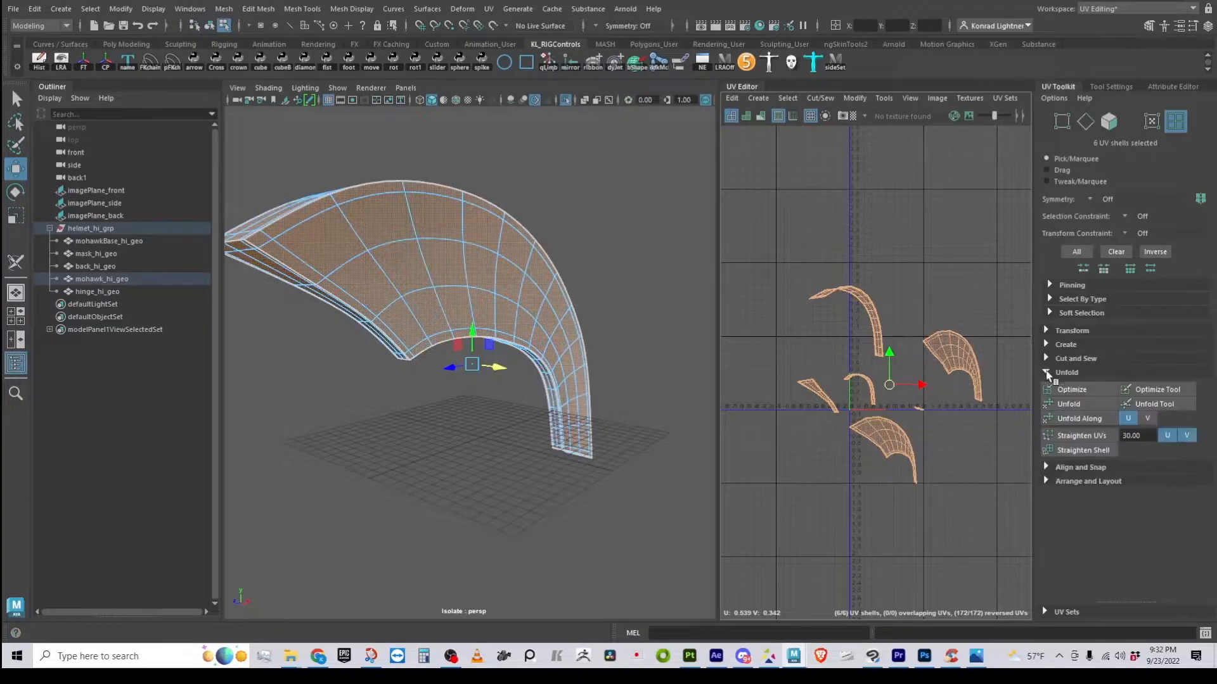
click(1087, 408)
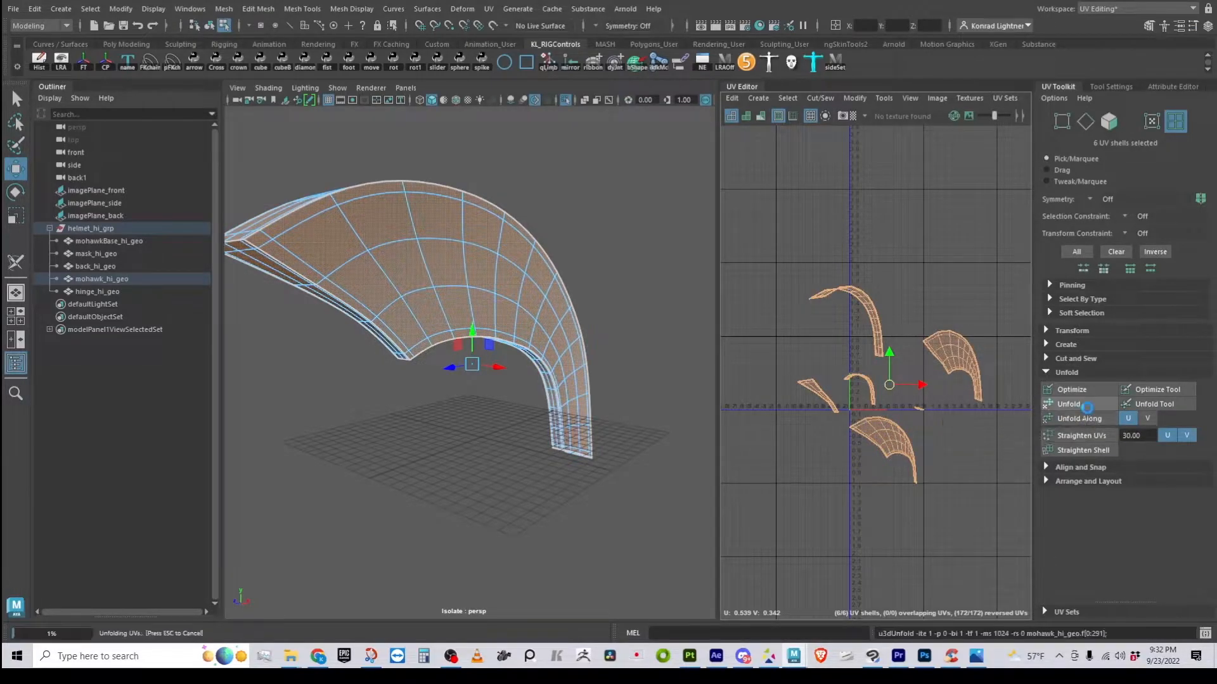
drag(717, 377, 512, 377)
scroll(608, 377, up, 4)
scroll(593, 365, up, 1)
alt+middle_drag(634, 382, 667, 464)
scroll(694, 414, up, 2)
alt+right_drag(669, 465, 517, 451)
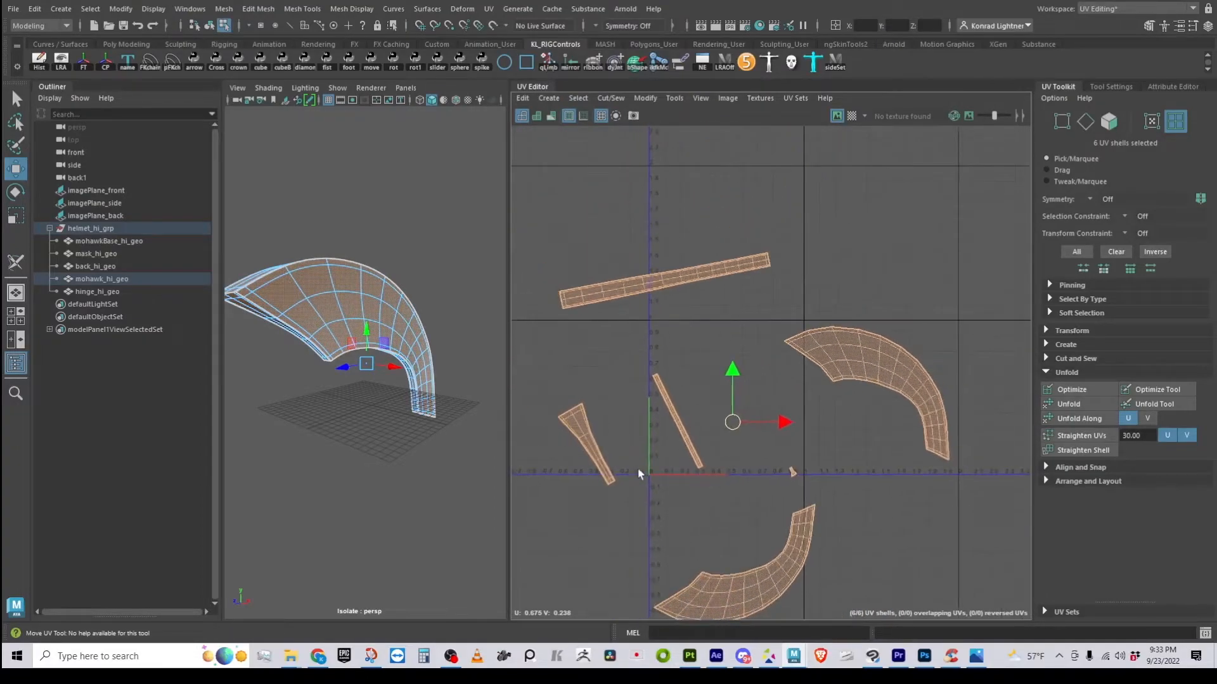
Move five shells down, leaving the top strip, and turn on the checker map
click(637, 468)
drag(557, 324, 993, 604)
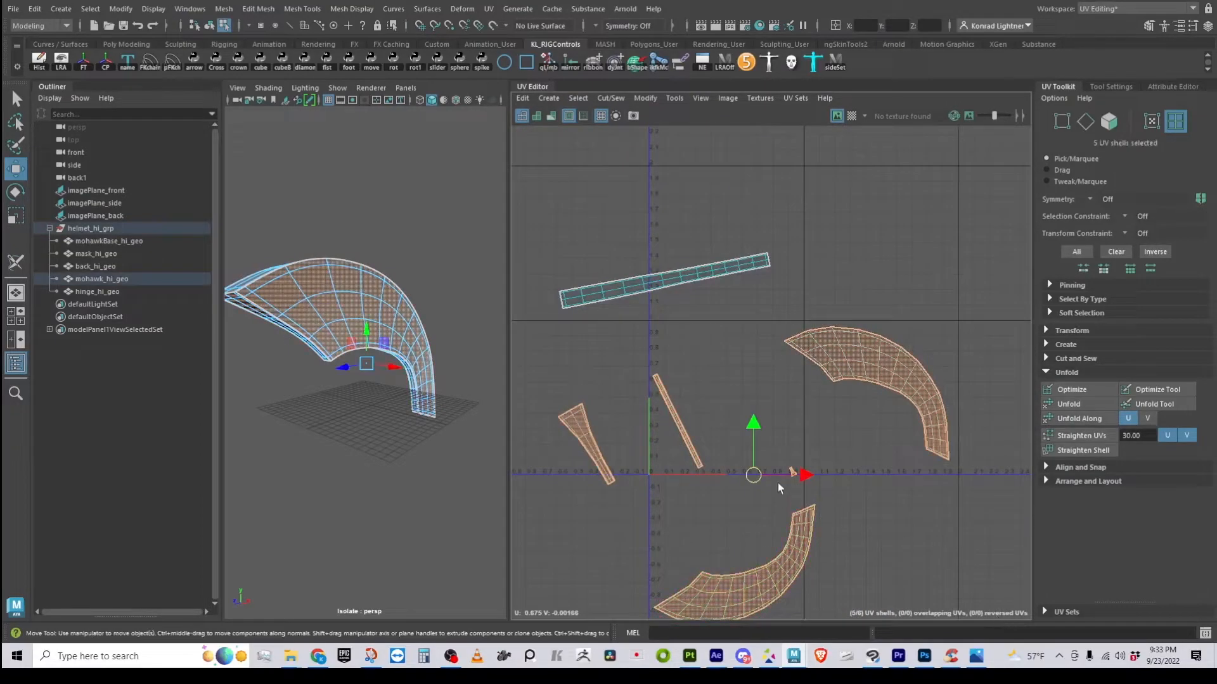
alt+middle_drag(778, 493, 783, 395)
drag(761, 377, 764, 514)
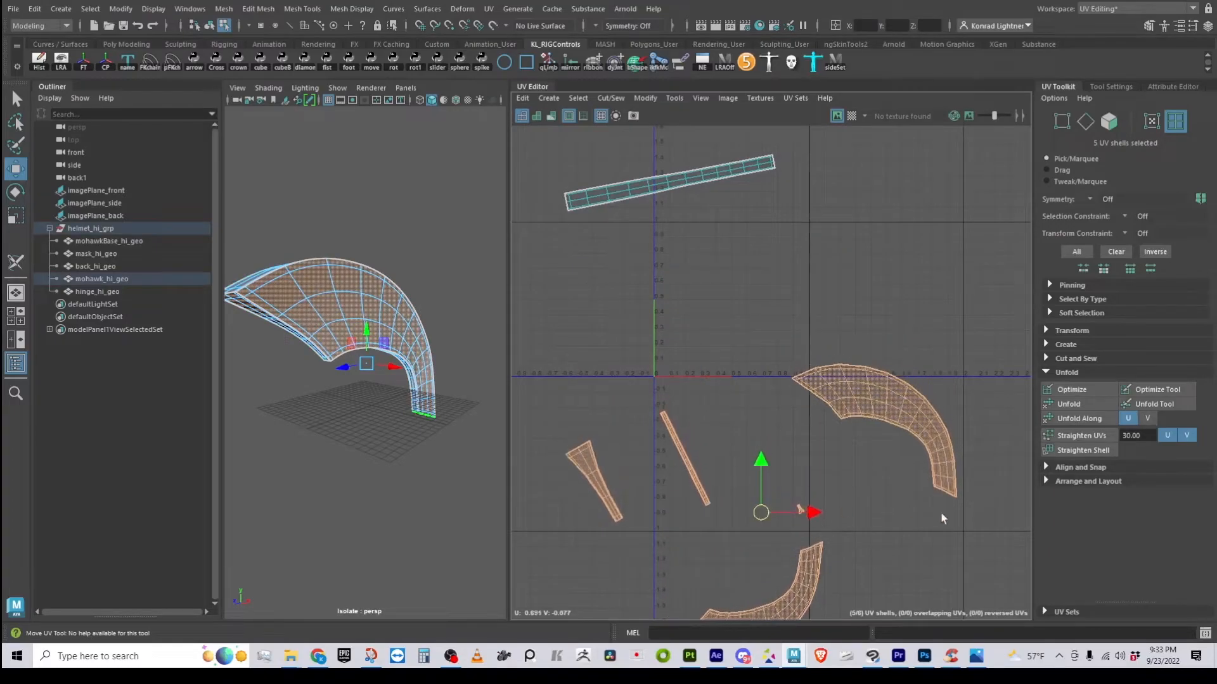
click(943, 519)
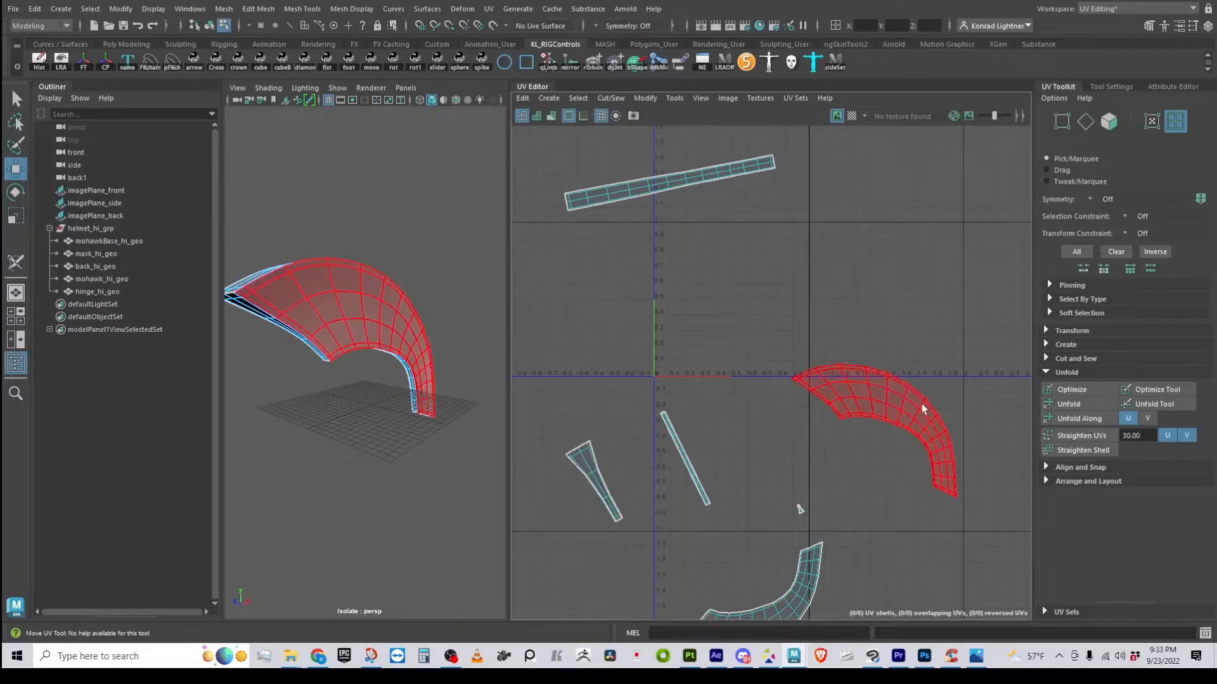
alt+middle_drag(660, 397, 763, 395)
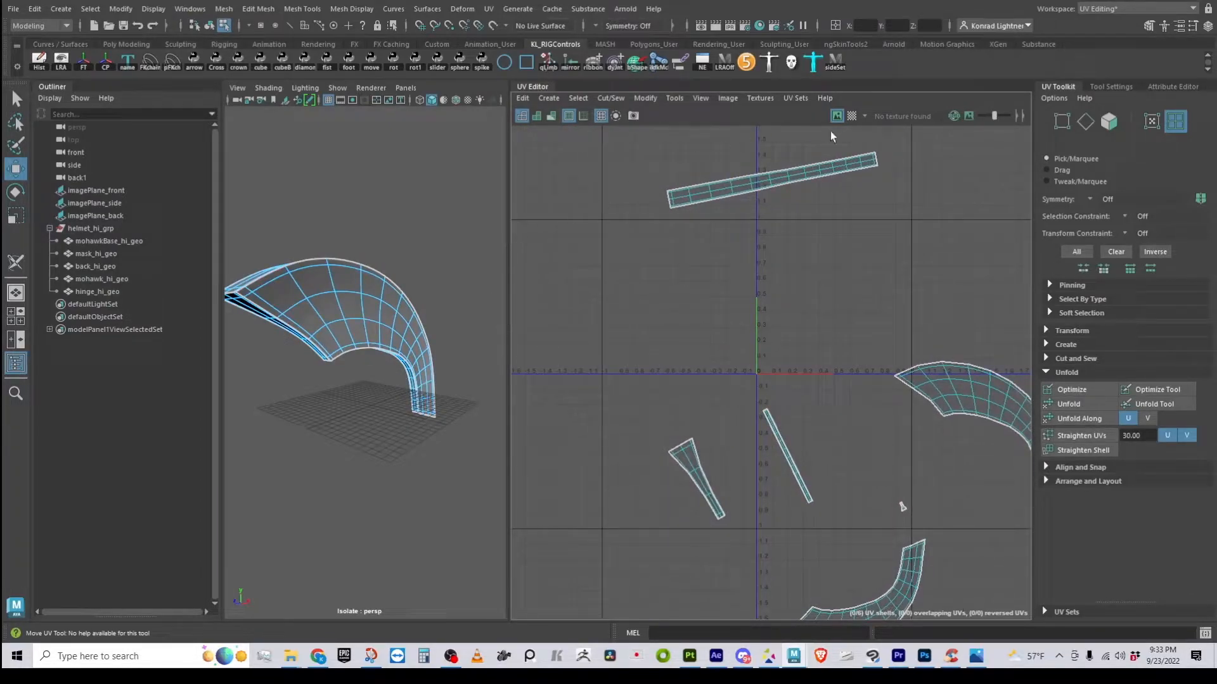
click(852, 116)
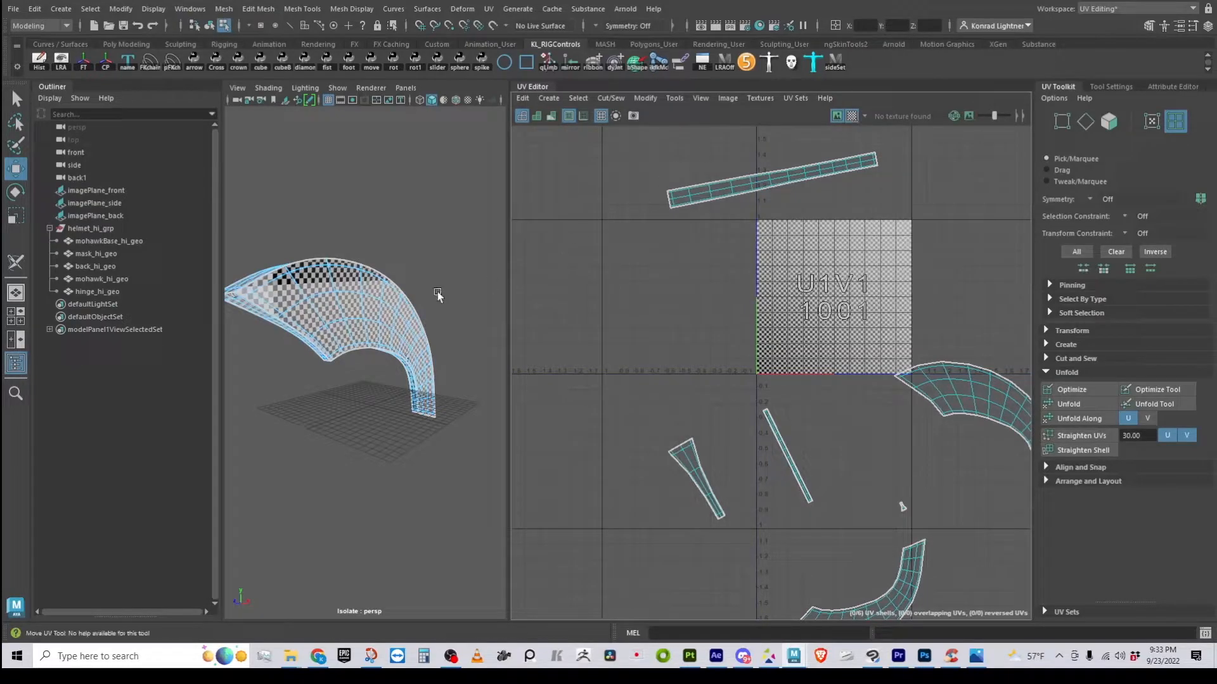
Select the large curved mohawk UV shell and scale it up greatly
alt+middle_drag(901, 382, 838, 347)
click(898, 355)
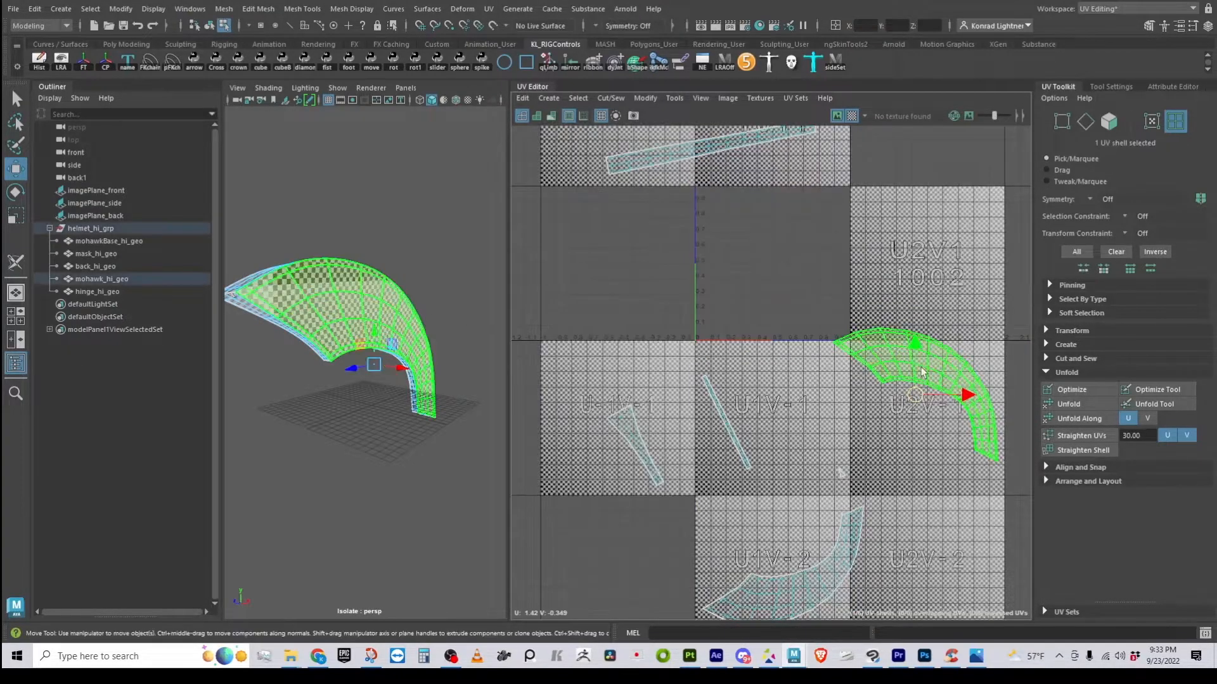
key(r)
drag(914, 398, 998, 400)
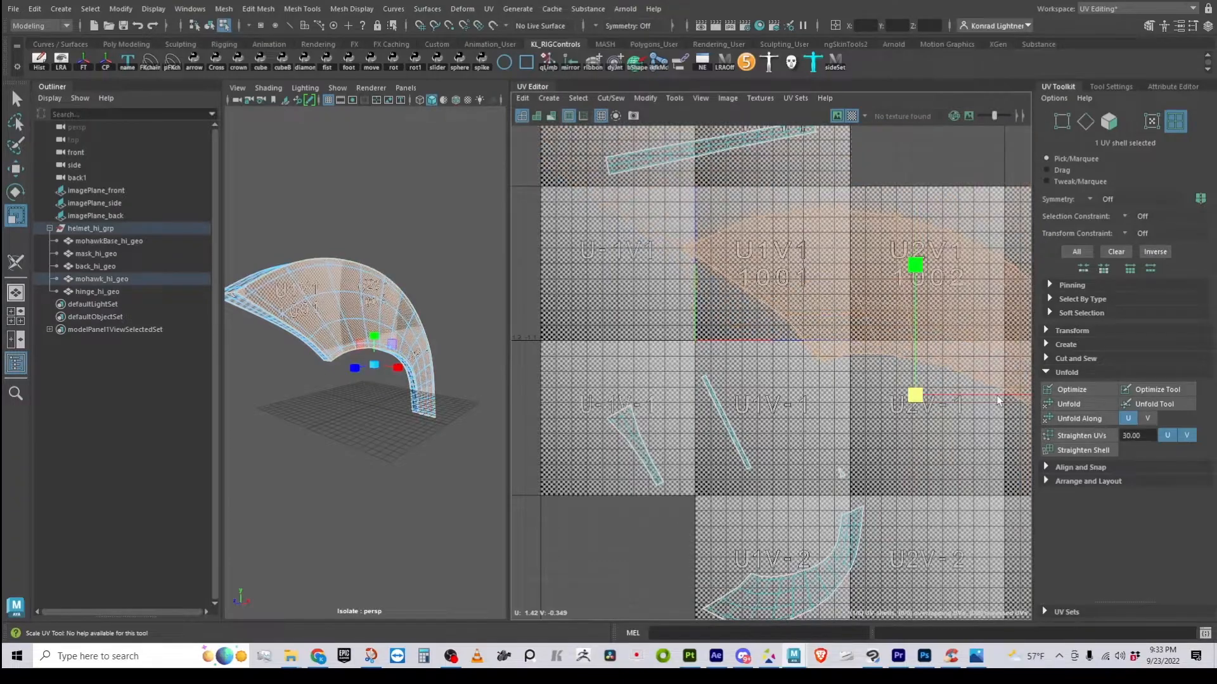
Orbit around the mohawk to judge the checker density on its U1V1 side
alt+drag(437, 392, 294, 440)
alt+right_drag(294, 439, 349, 464)
alt+drag(348, 464, 467, 271)
alt+right_drag(467, 271, 300, 367)
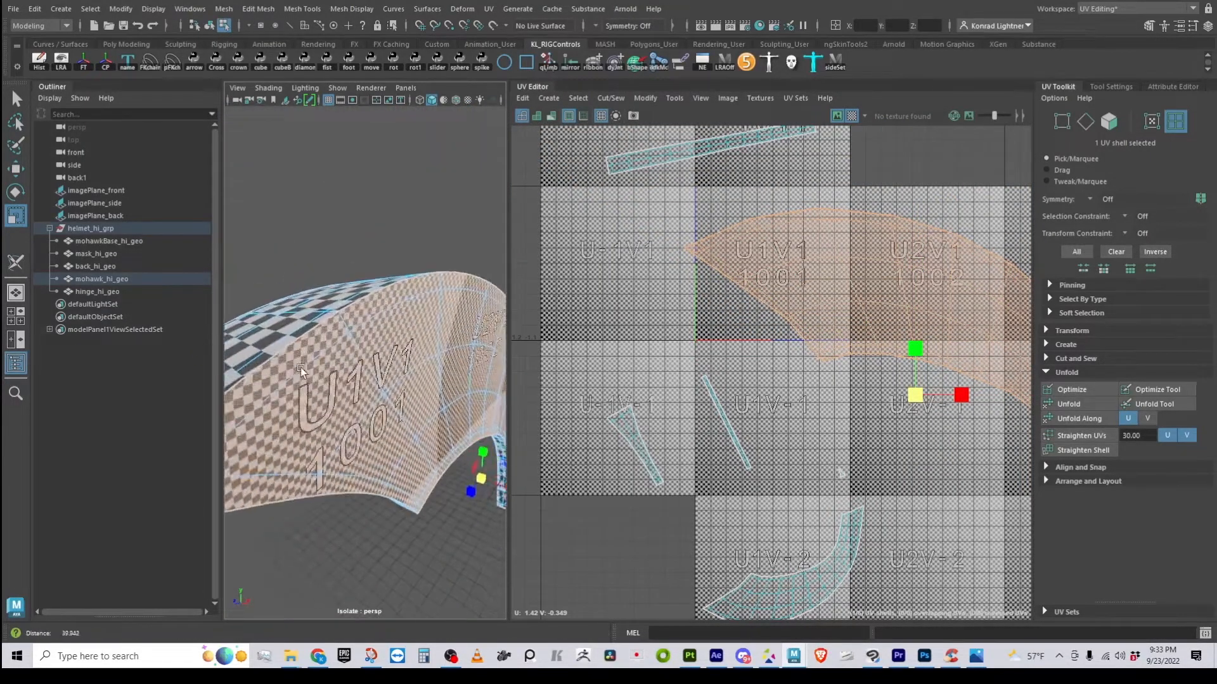
alt+drag(300, 367, 297, 355)
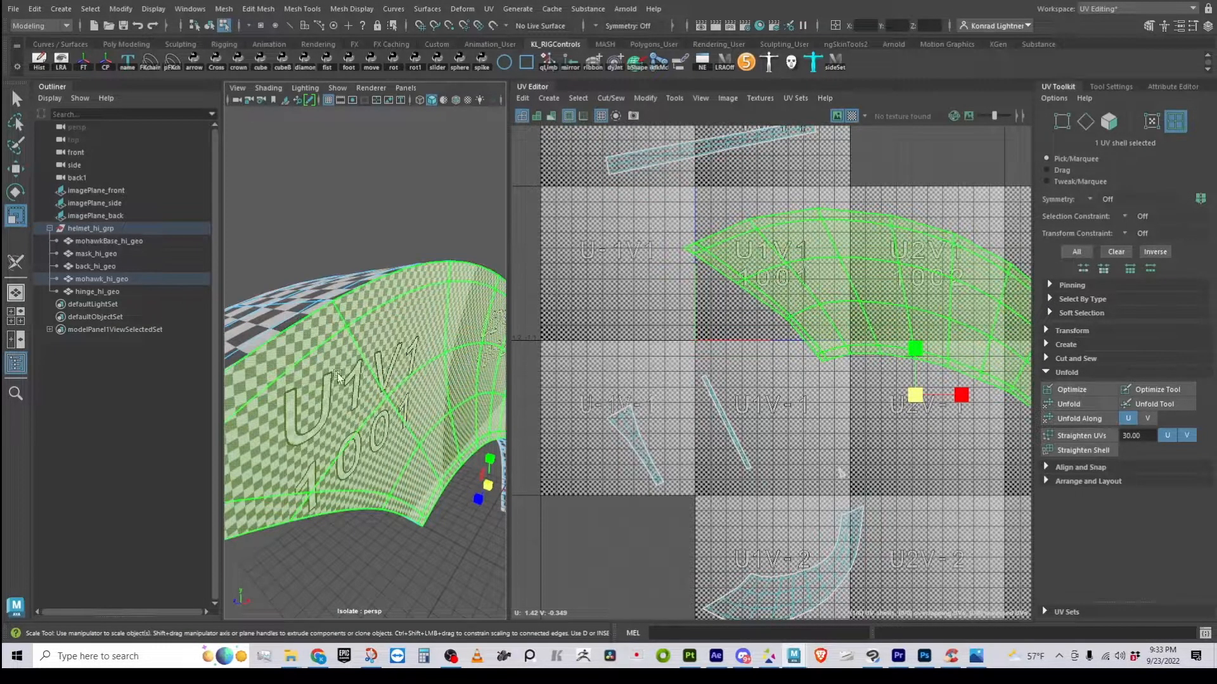
alt+right_drag(338, 377, 288, 370)
alt+drag(329, 372, 471, 390)
alt+drag(388, 375, 349, 377)
alt+right_drag(349, 378, 421, 433)
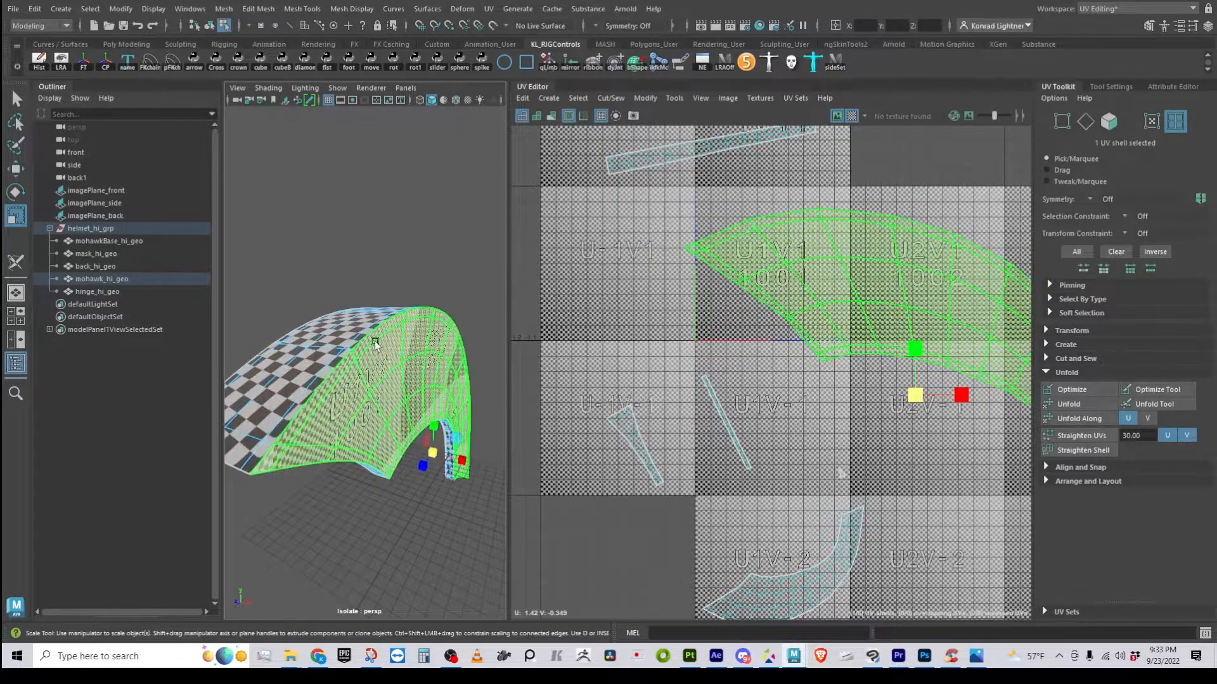
alt+right_drag(856, 404, 847, 401)
alt+middle_drag(861, 393, 754, 344)
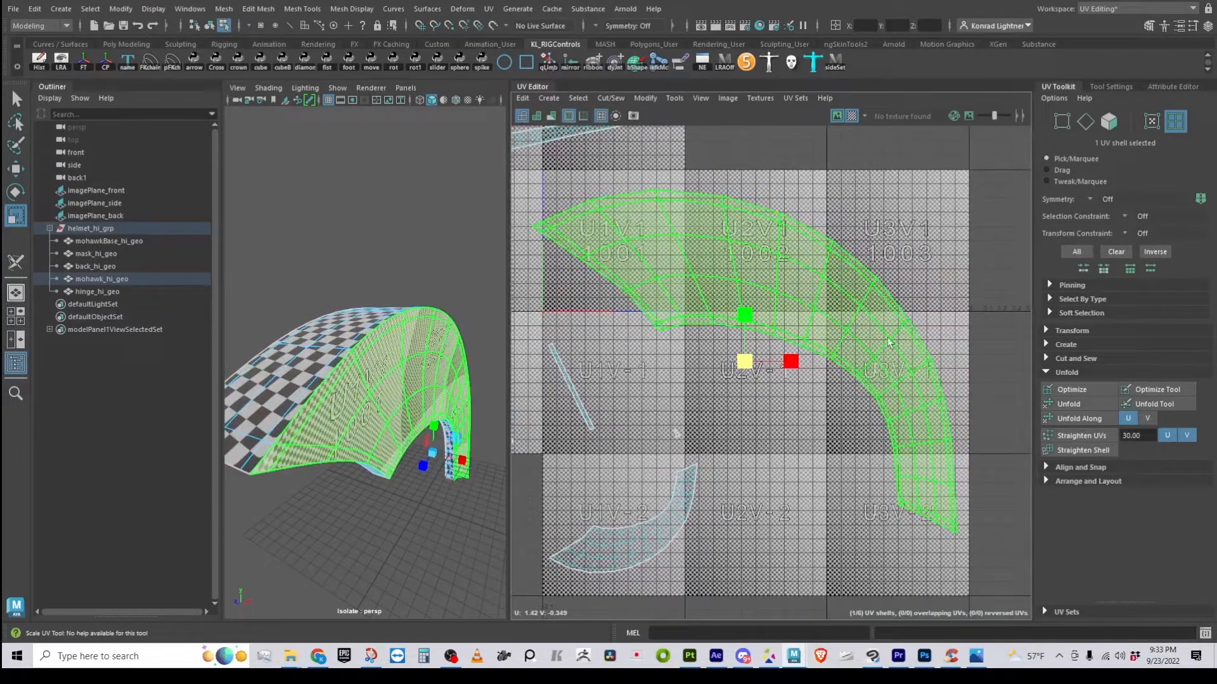
Turn off the checker pattern and scale the curved shell back down
key(e)
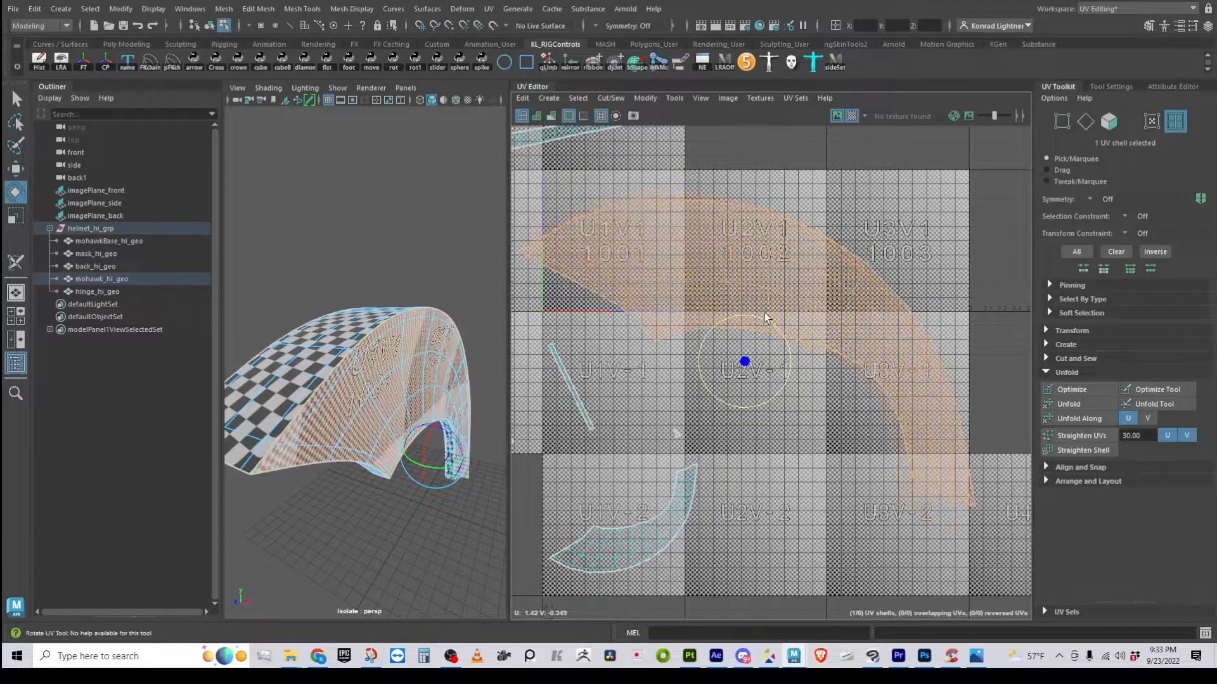
click(850, 115)
scroll(718, 402, down, 2)
alt+middle_drag(718, 402, 736, 430)
key(r)
drag(774, 398, 733, 390)
Deselect the curved shell and select the long top strip shell
key(w)
click(667, 218)
click(664, 204)
scroll(668, 272, up, 3)
alt+middle_drag(687, 349, 751, 466)
scroll(734, 415, up, 3)
Rotate the top strip to lie horizontal and move it right and down
key(e)
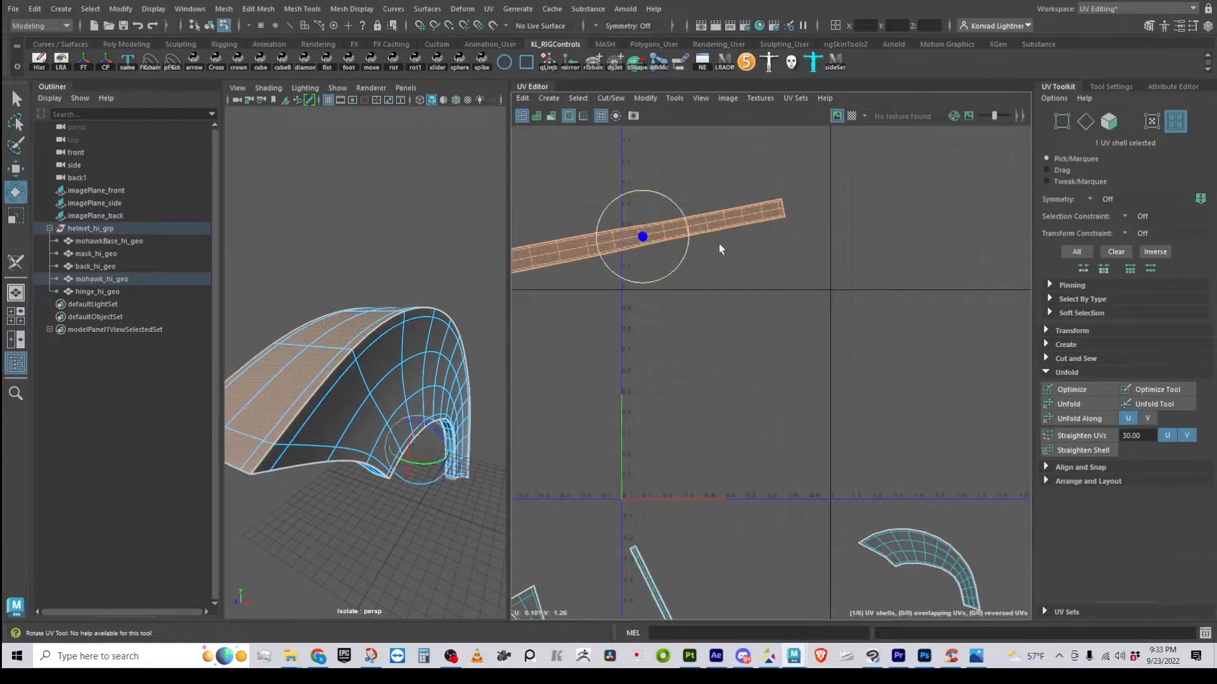
drag(657, 194, 661, 191)
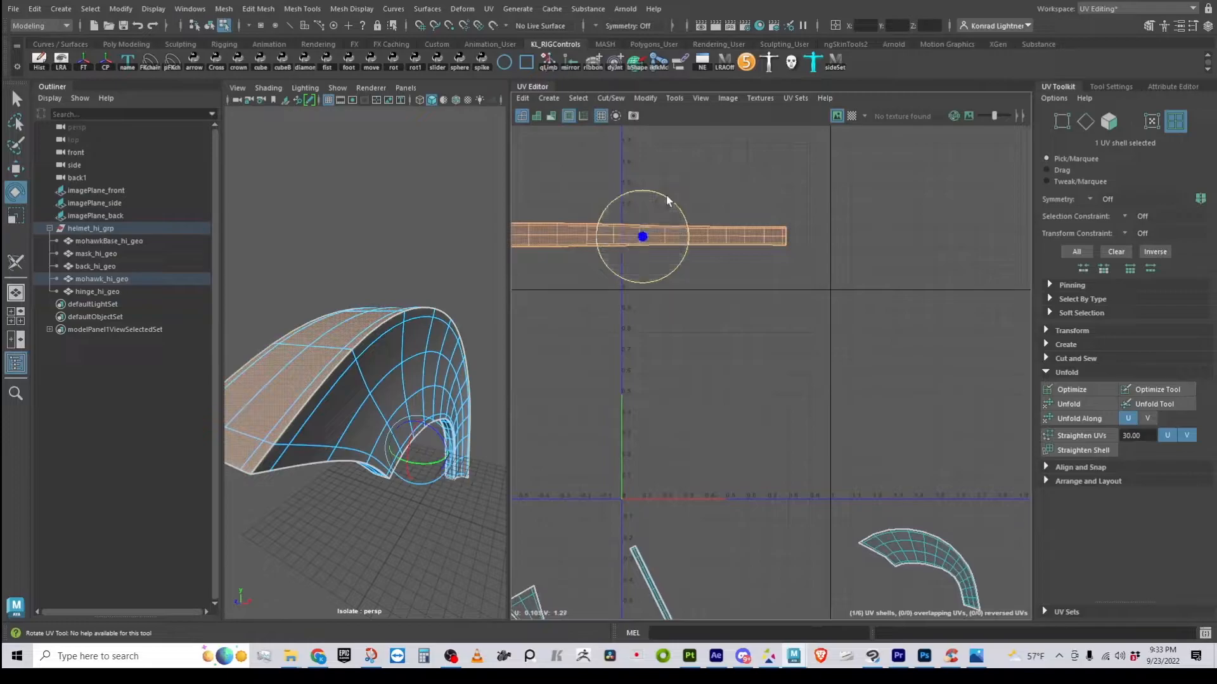
key(w)
drag(655, 242, 721, 308)
Zoom in on the strip and nudge it slightly left and up
key(r)
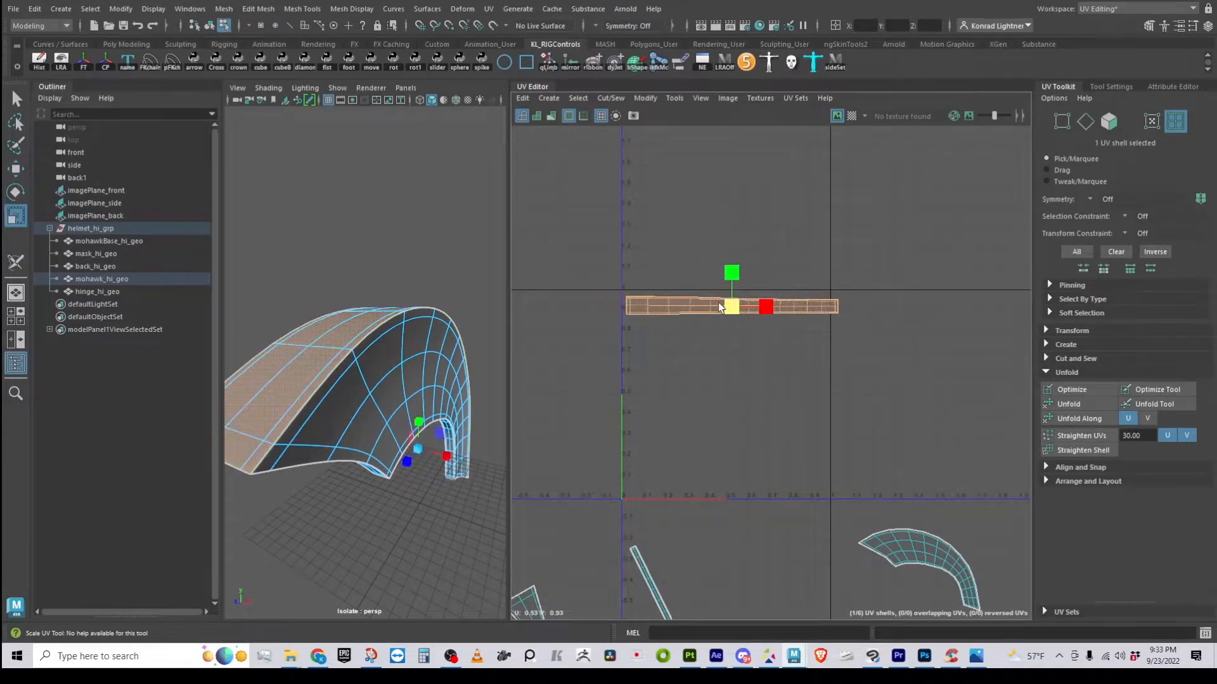
alt+right_drag(645, 307, 811, 351)
alt+middle_drag(695, 359, 646, 412)
alt+right_drag(647, 412, 768, 400)
key(w)
drag(741, 339, 728, 336)
Scale the strip up slightly and zoom out to show all shells
key(r)
alt+middle_drag(732, 391, 779, 402)
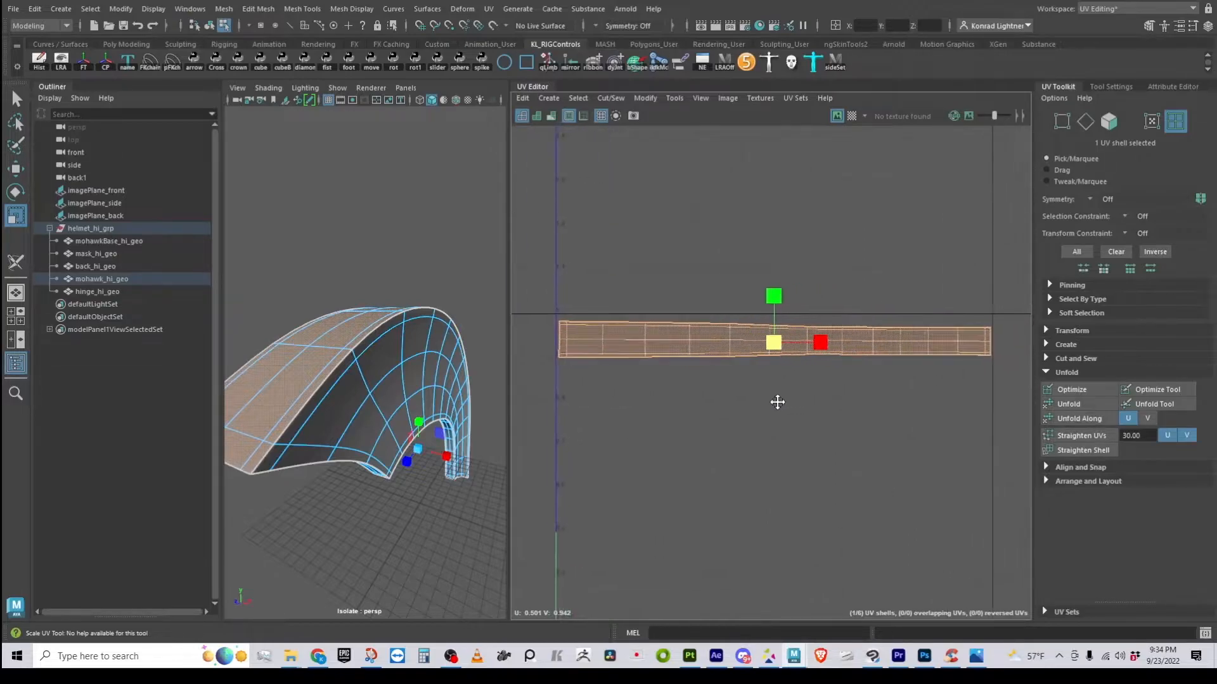
key(w)
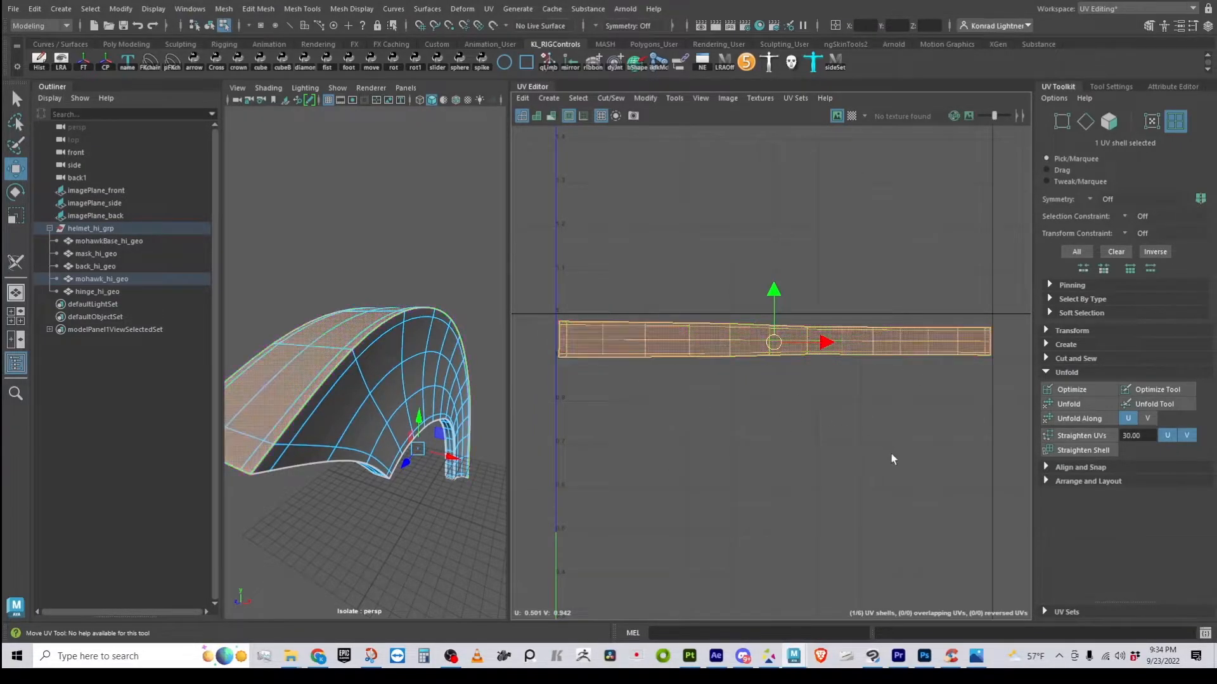
scroll(891, 453, down, 3)
alt+middle_drag(777, 532, 774, 299)
scroll(742, 368, down, 4)
alt+middle_drag(805, 351, 805, 306)
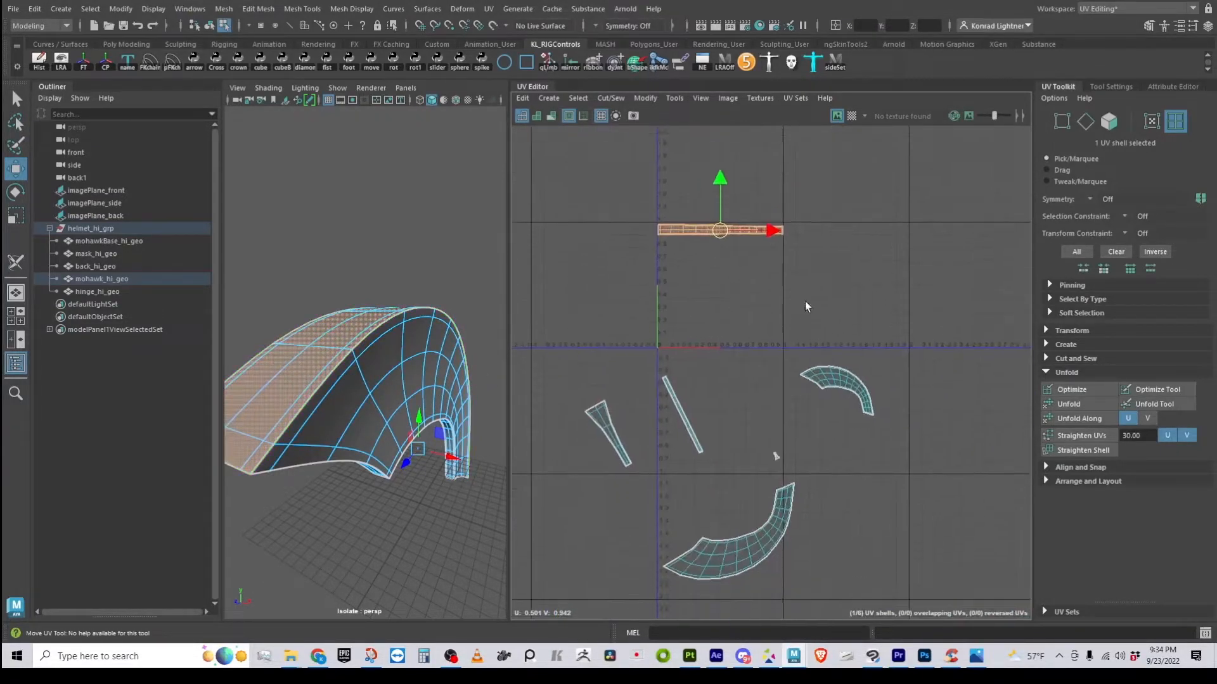
scroll(719, 408, down, 2)
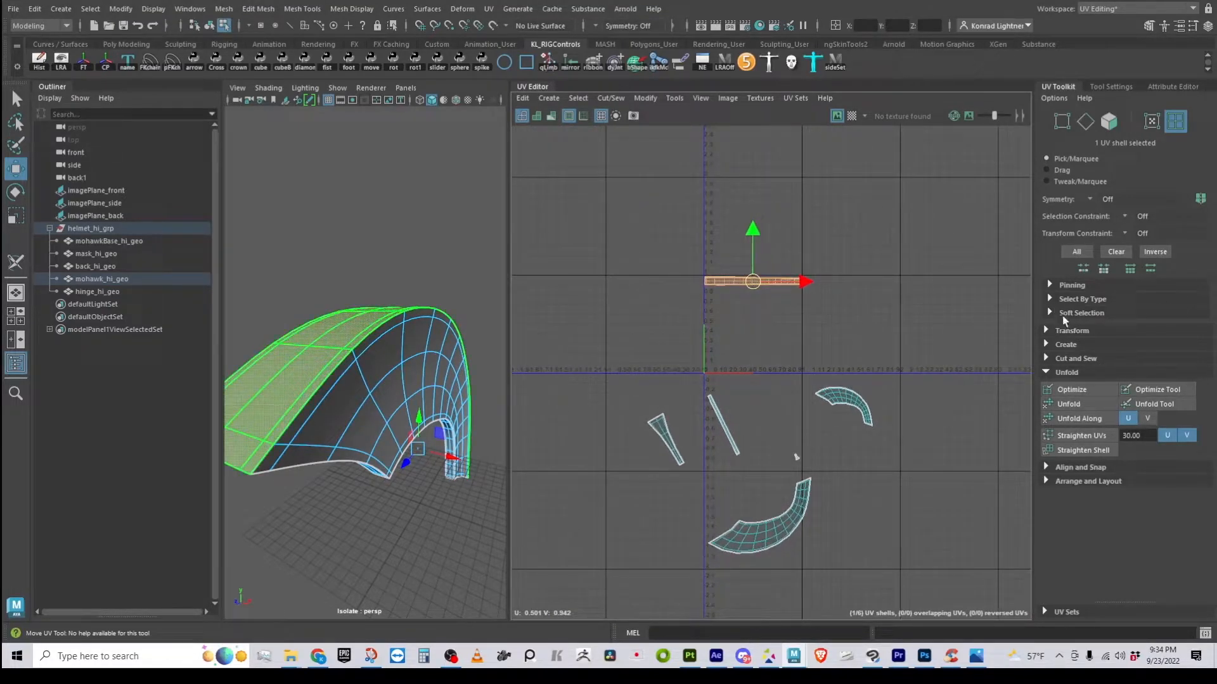
Give all six UV shells the strip's texel density of 9.1185 at 512 map size
click(1046, 331)
scroll(1153, 354, down, 4)
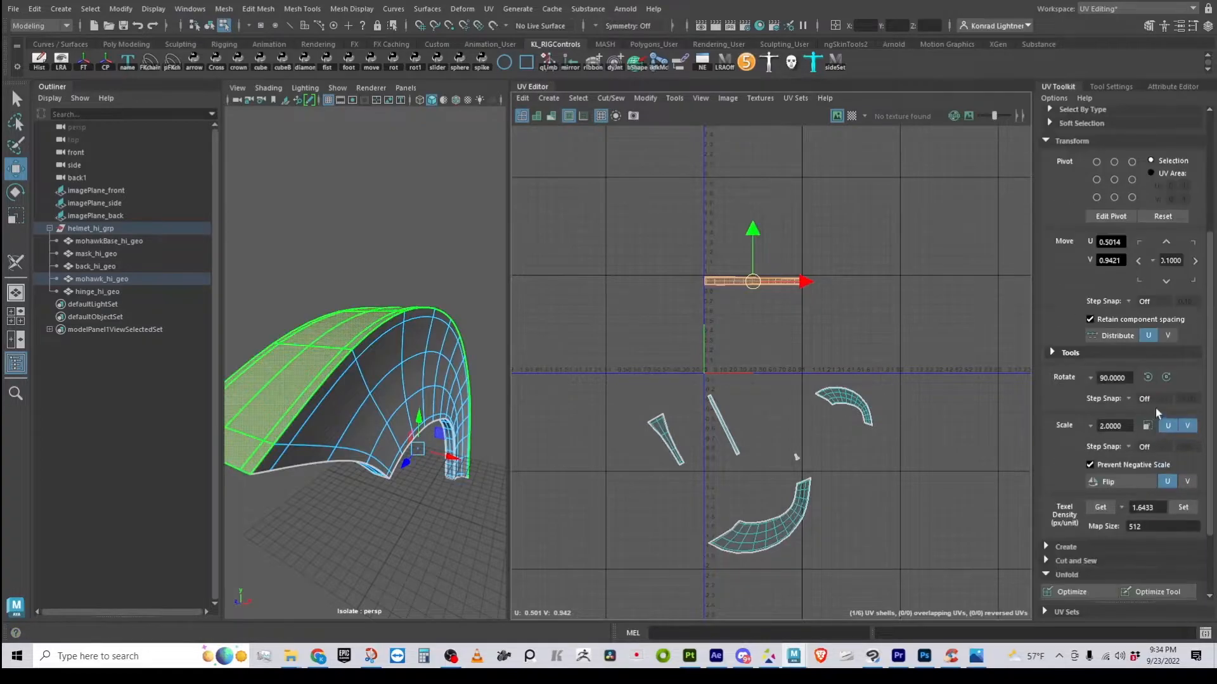
click(1100, 508)
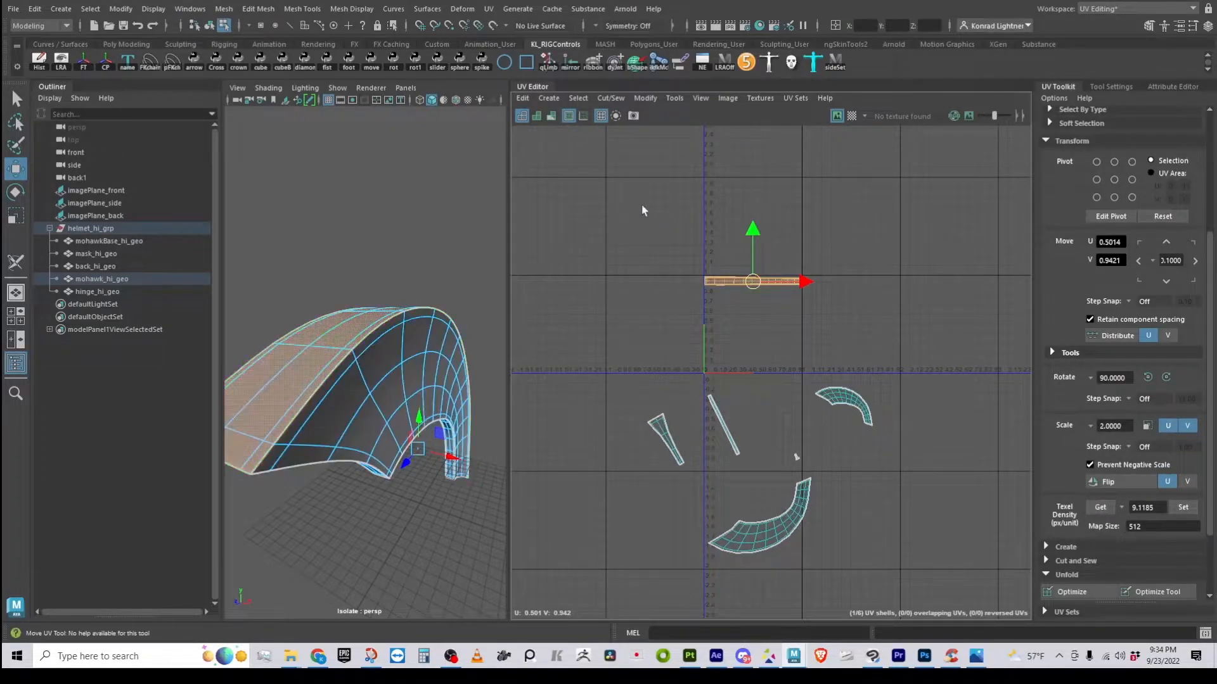
click(610, 210)
drag(554, 199, 985, 608)
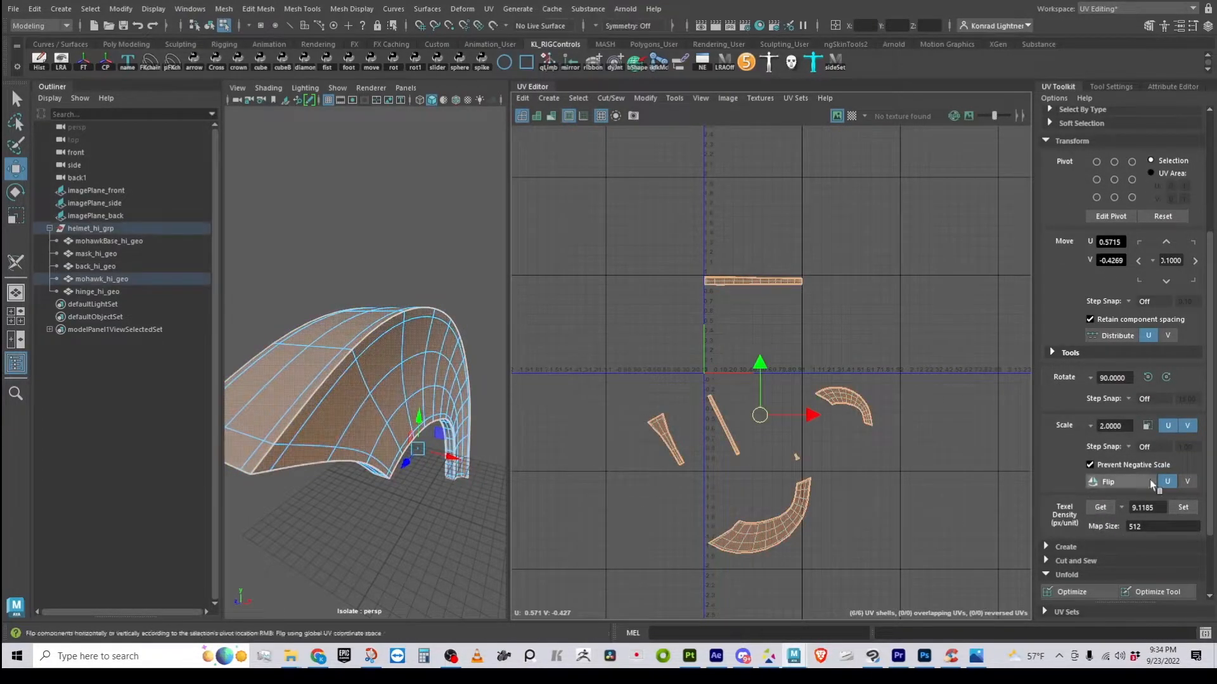
click(1184, 507)
click(884, 474)
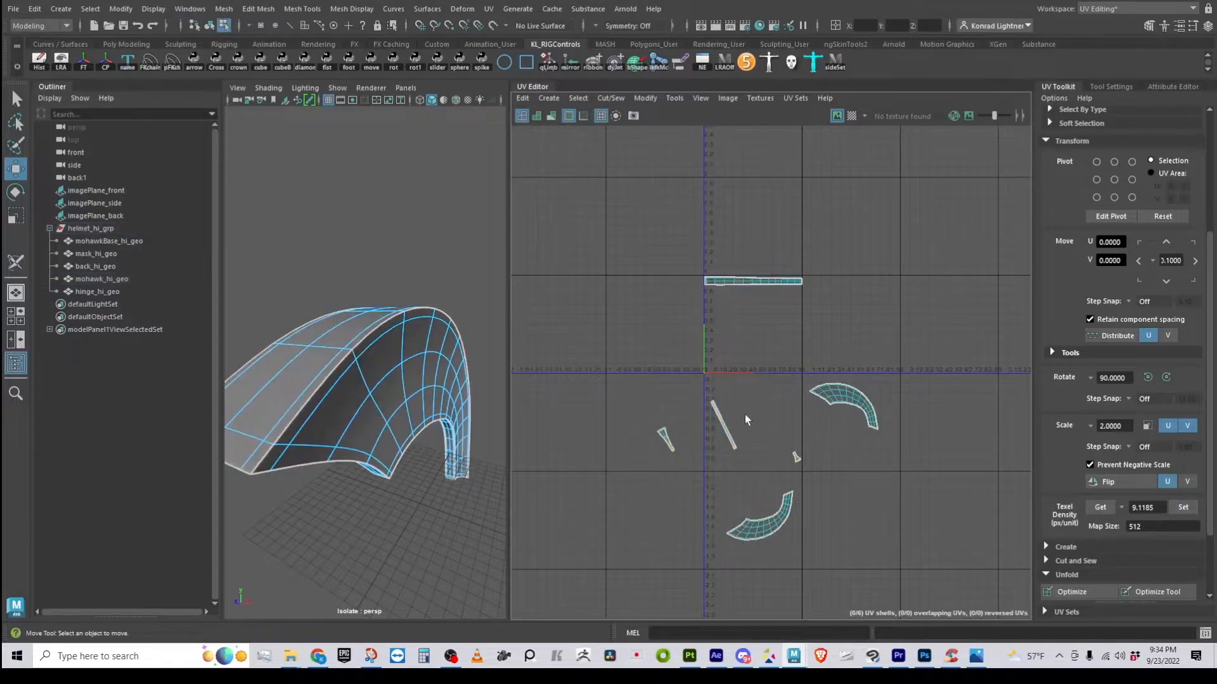
Move the curved shell up into the tile and rotate it into a level arch
scroll(727, 470, up, 1)
alt+right_drag(727, 469, 887, 418)
alt+middle_drag(887, 419, 755, 515)
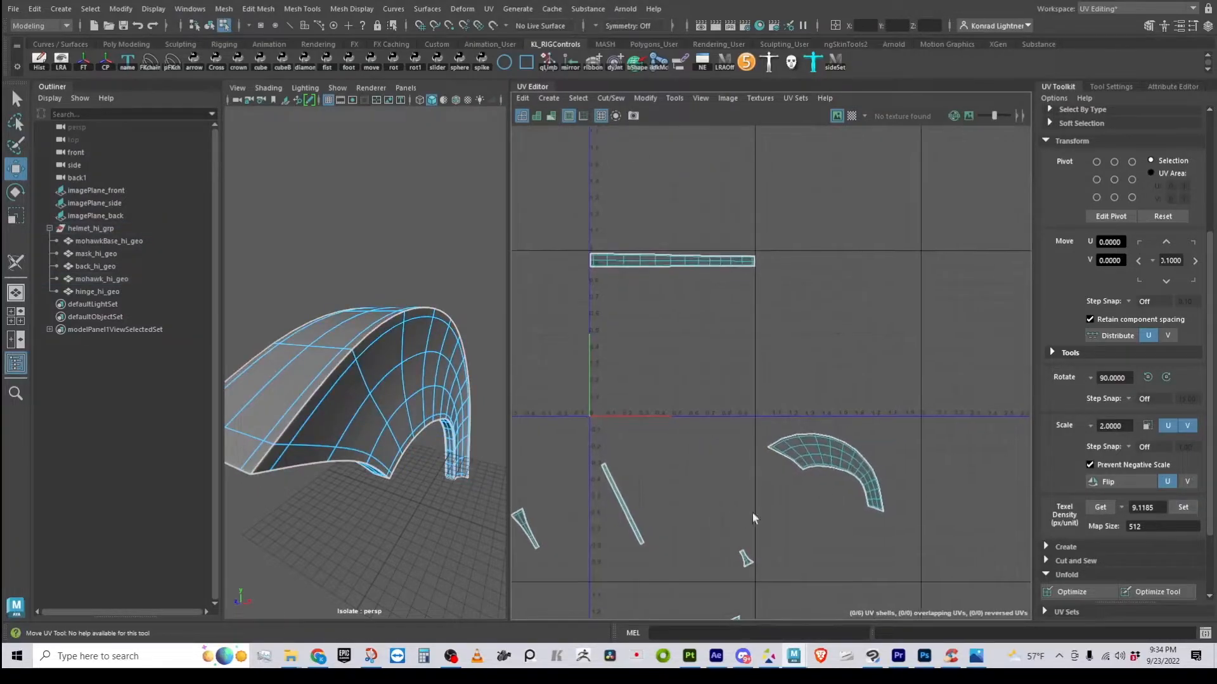
click(862, 483)
middle_drag(841, 483, 676, 336)
key(e)
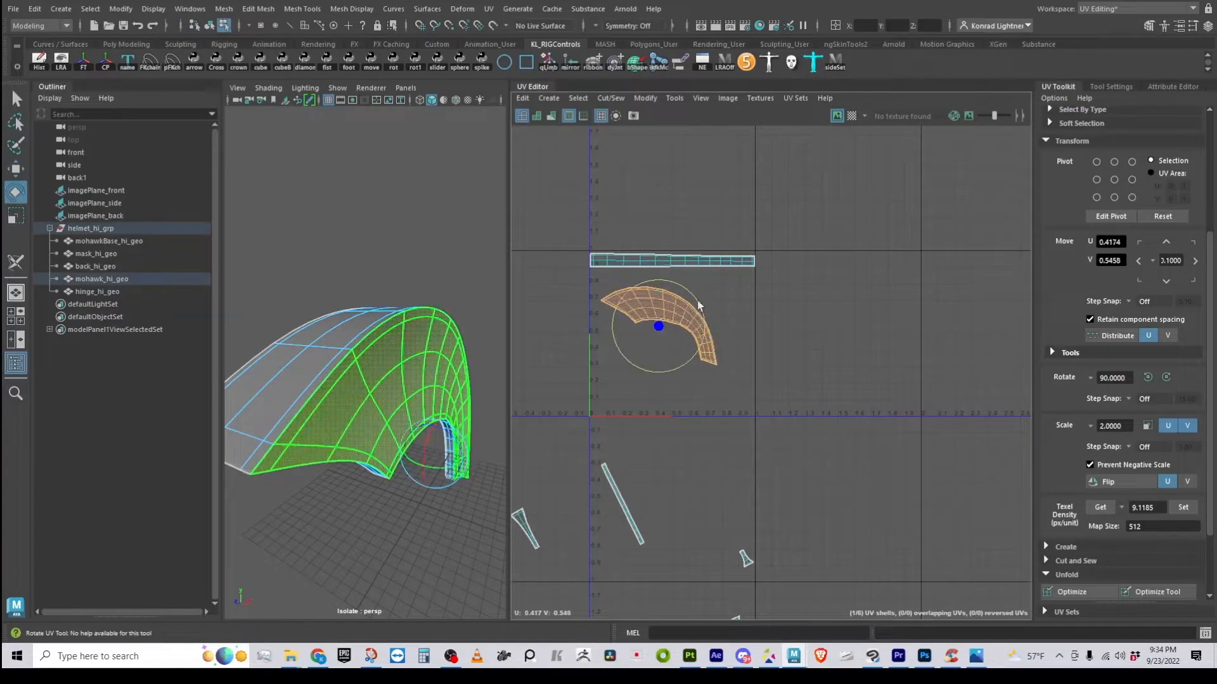
drag(683, 291, 653, 309)
key(w)
Fine-tune the arch shell's rotation so it stands upright, shifted slightly left
alt+drag(426, 429, 309, 379)
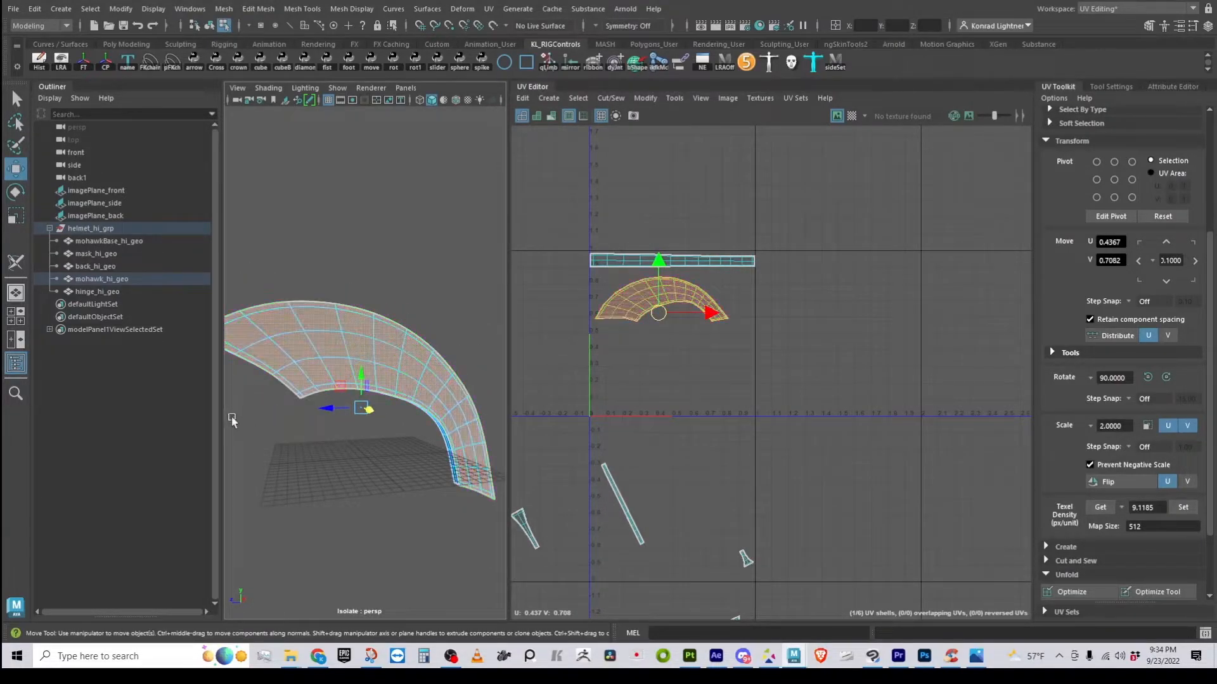
drag(667, 314, 670, 313)
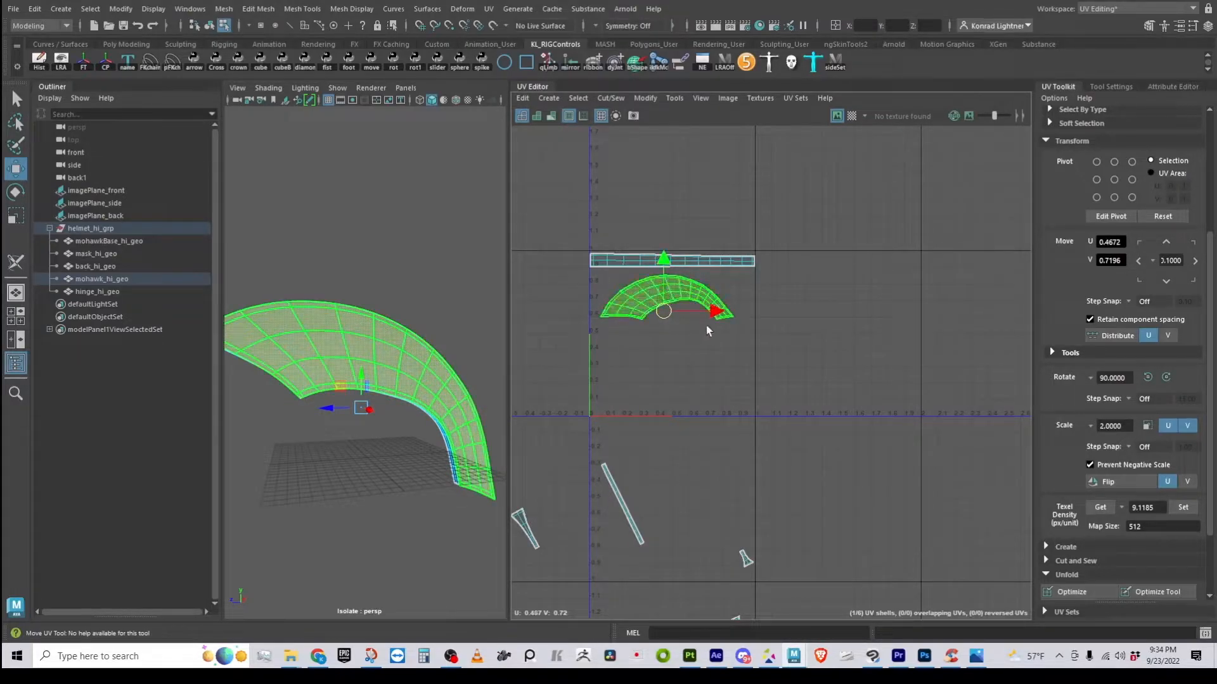
key(e)
drag(688, 269, 603, 407)
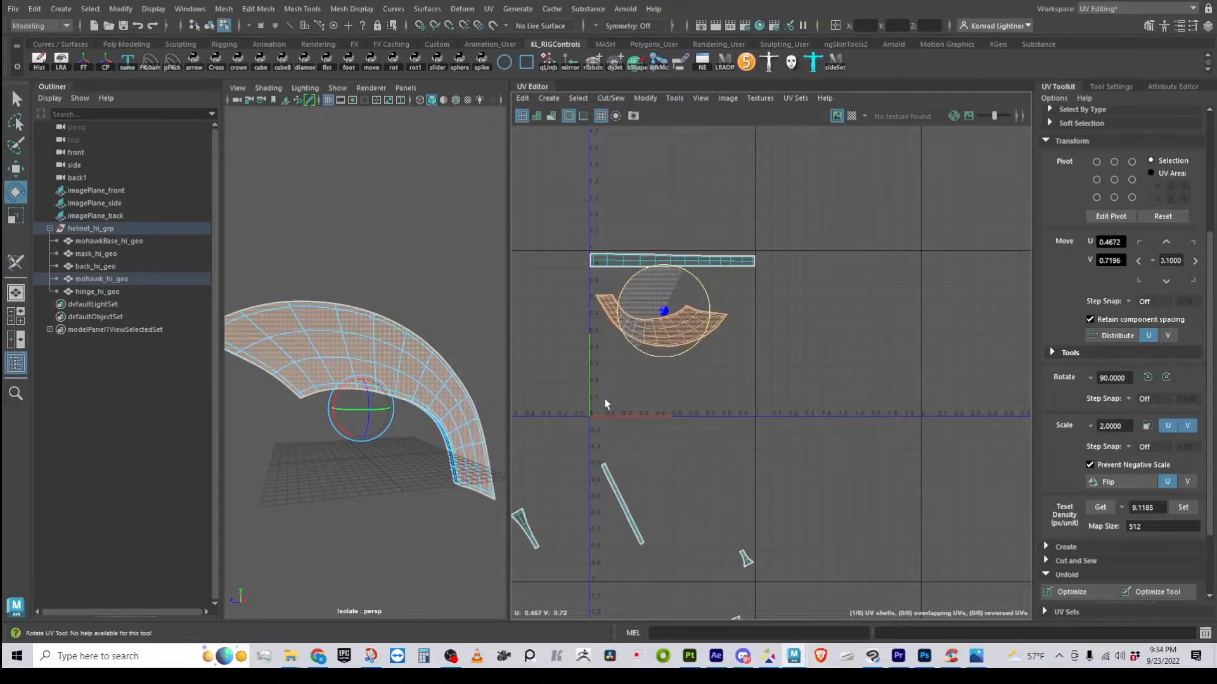
drag(694, 272, 628, 387)
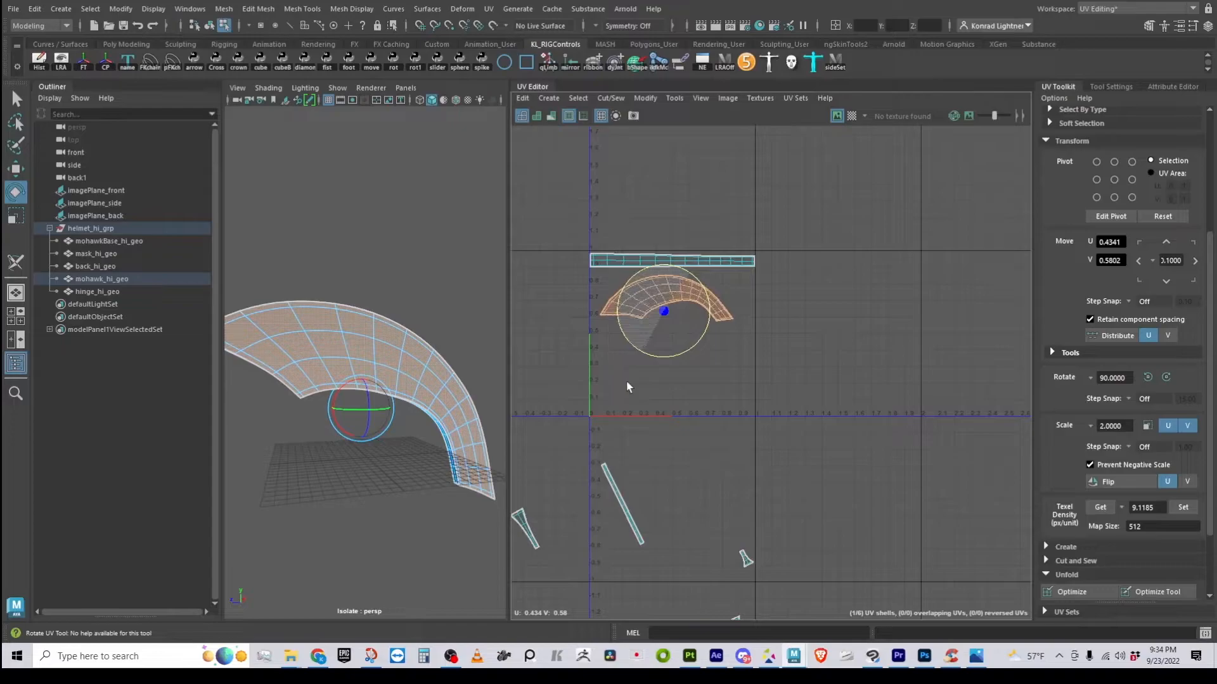
key(w)
drag(668, 322, 660, 314)
Rotate the lower curved shell upright and stack it just below the first arch
alt+middle_drag(662, 477, 686, 361)
click(737, 491)
key(e)
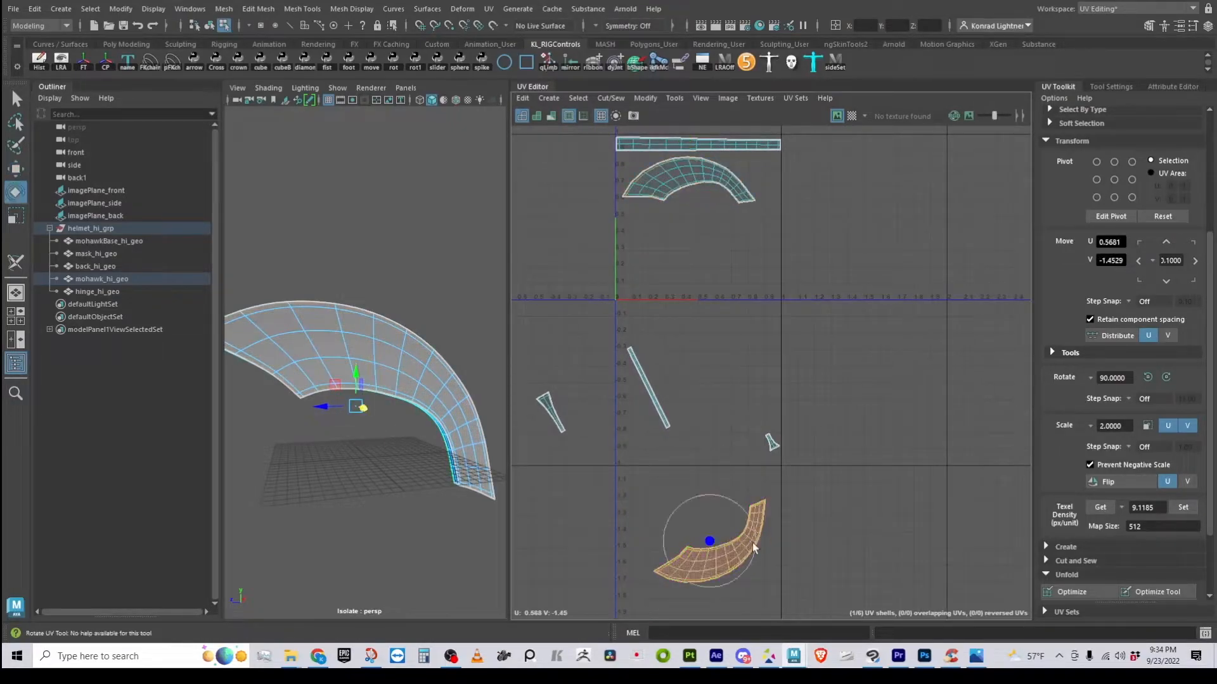
drag(747, 524, 594, 562)
key(w)
drag(710, 536, 687, 243)
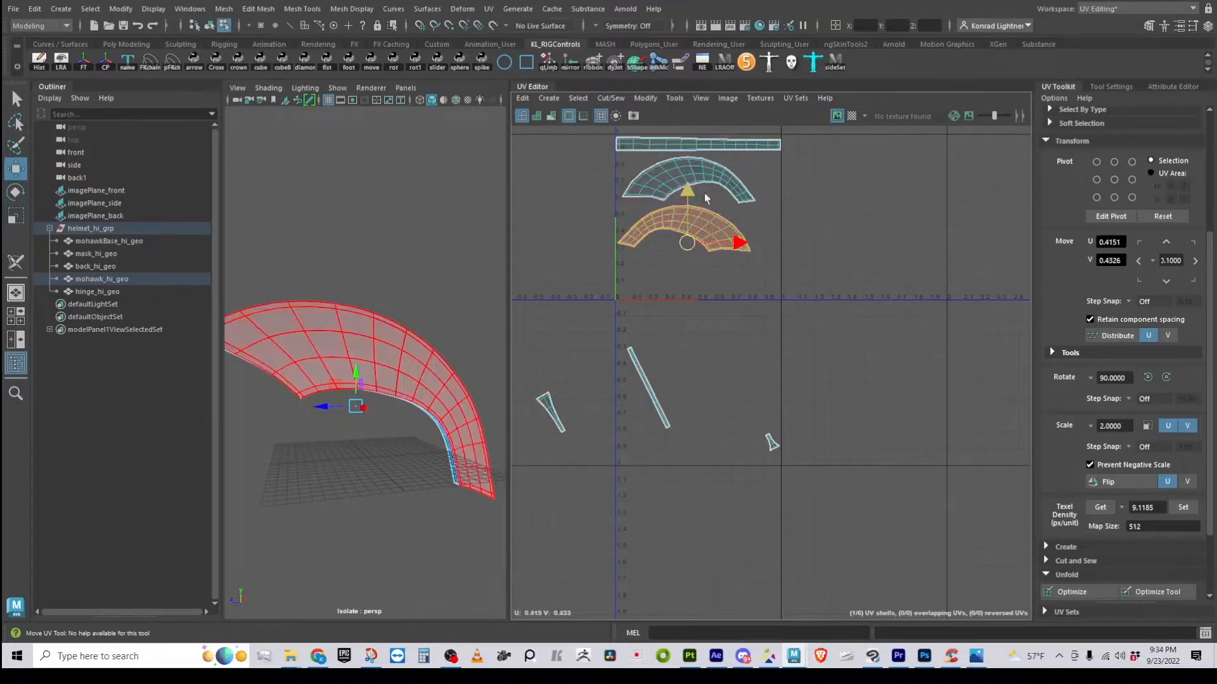
click(655, 404)
Move the thin strip shell up to the U axis and level it
alt+middle_drag(719, 449, 720, 491)
click(666, 452)
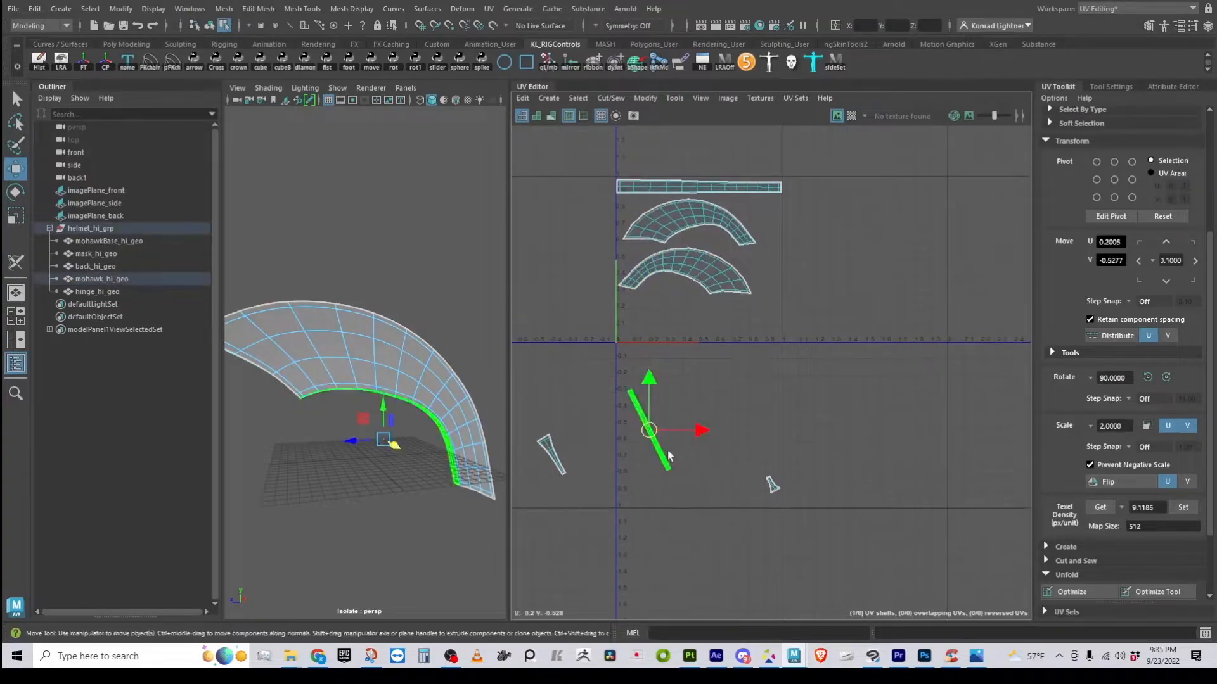
drag(654, 434, 673, 340)
key(e)
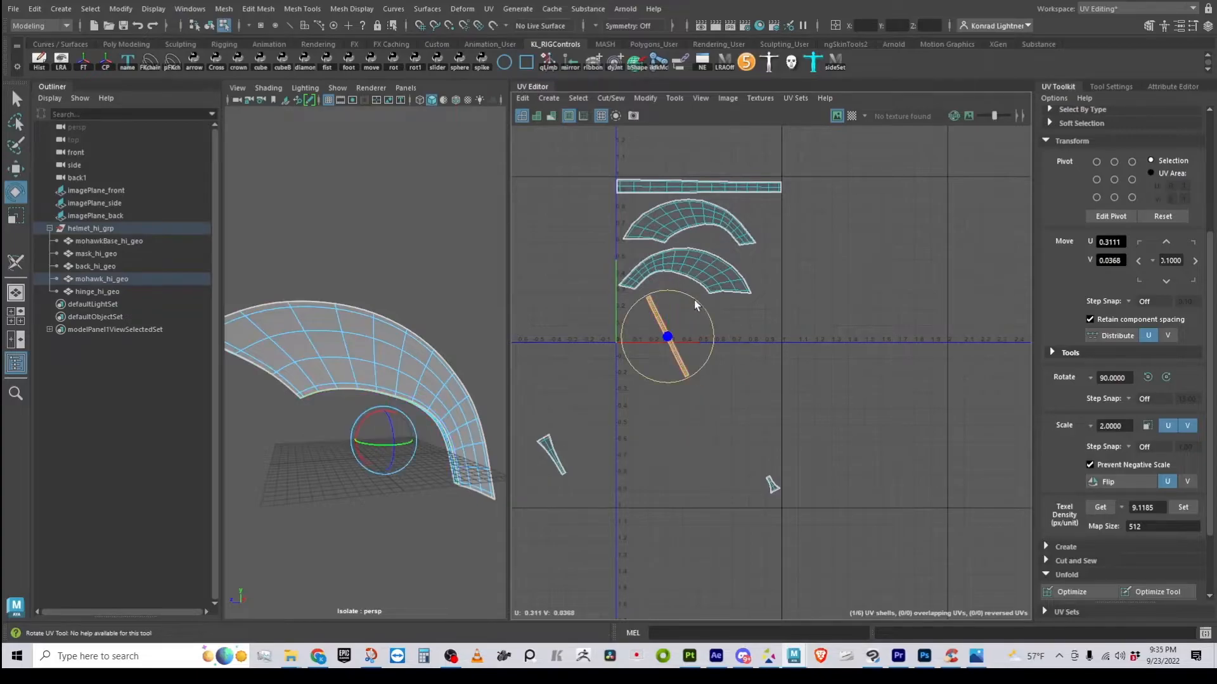
drag(655, 295, 648, 302)
key(w)
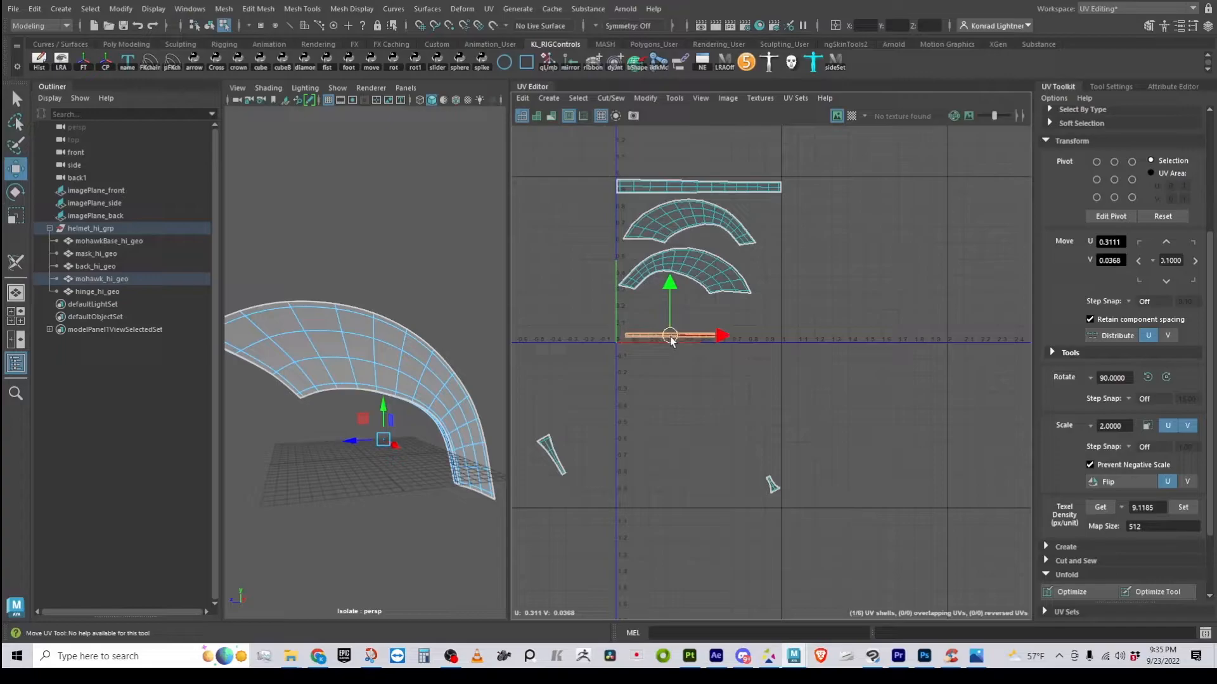
click(570, 466)
Move the small tapered shell into the tile's right side
click(561, 457)
mouse_move(561, 458)
mouse_down()
mouse_move(580, 422)
mouse_move(802, 333)
mouse_move(772, 317)
mouse_move(813, 331)
mouse_up()
key(e)
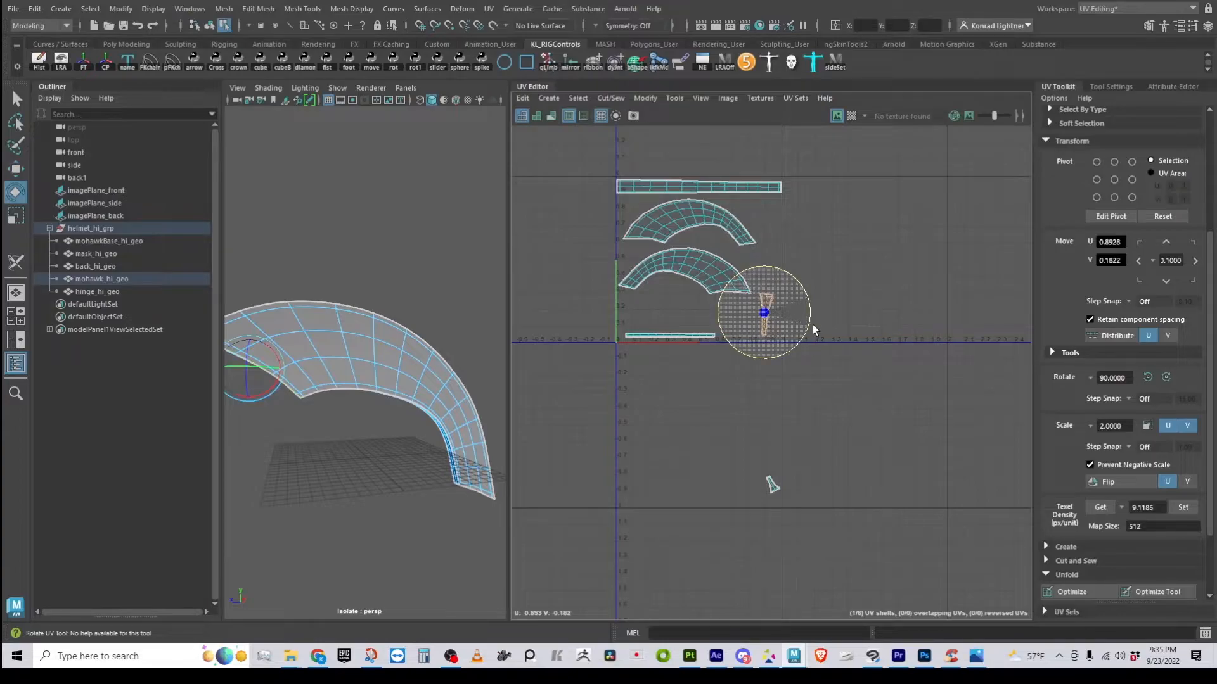
key(w)
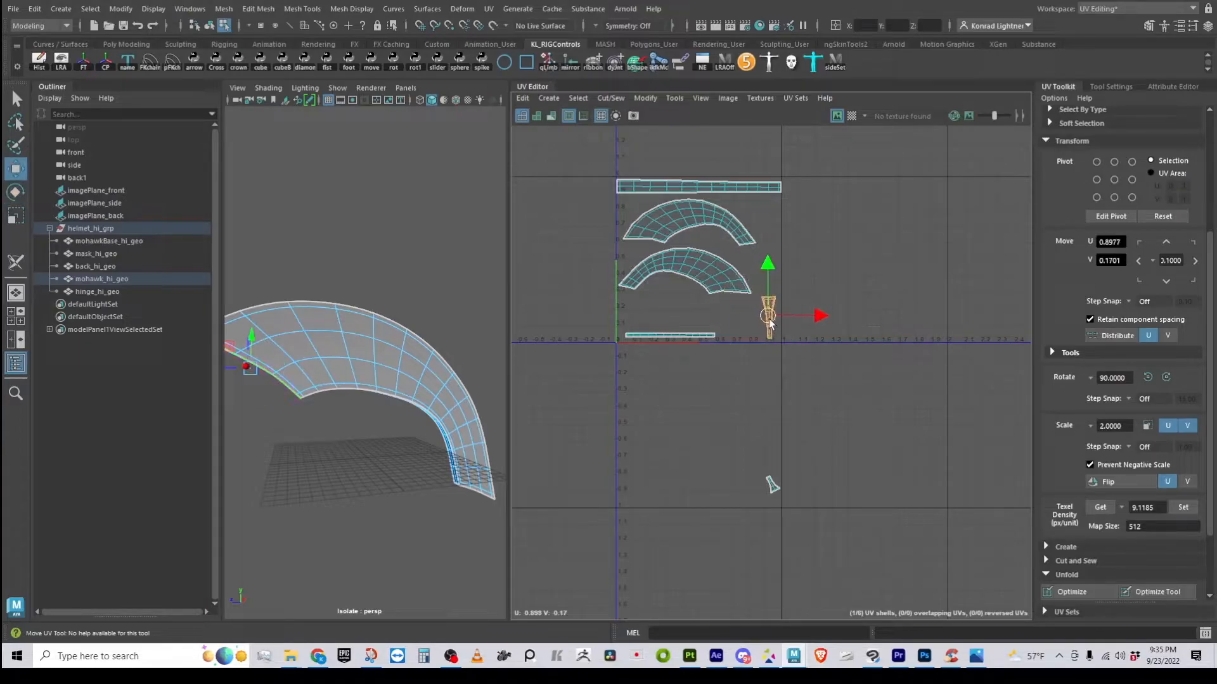
Move the tiny end shell up into the tile and select the tall tapered shell
drag(777, 500, 778, 500)
key(e)
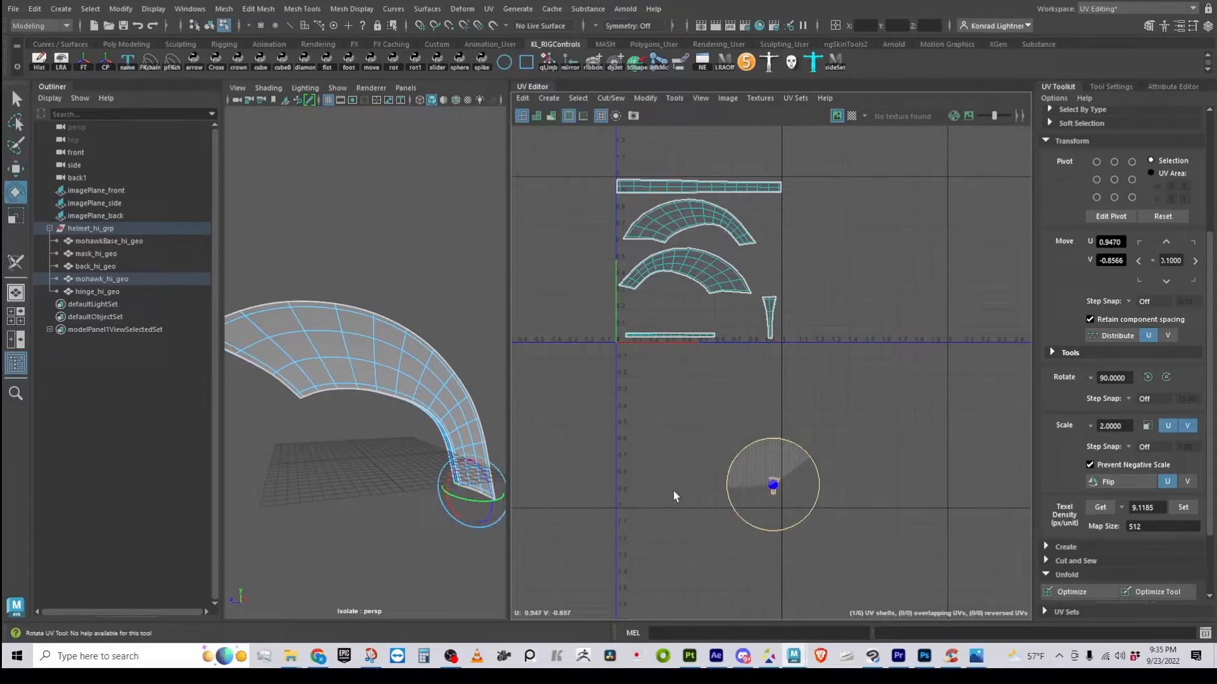
key(w)
drag(777, 490, 779, 377)
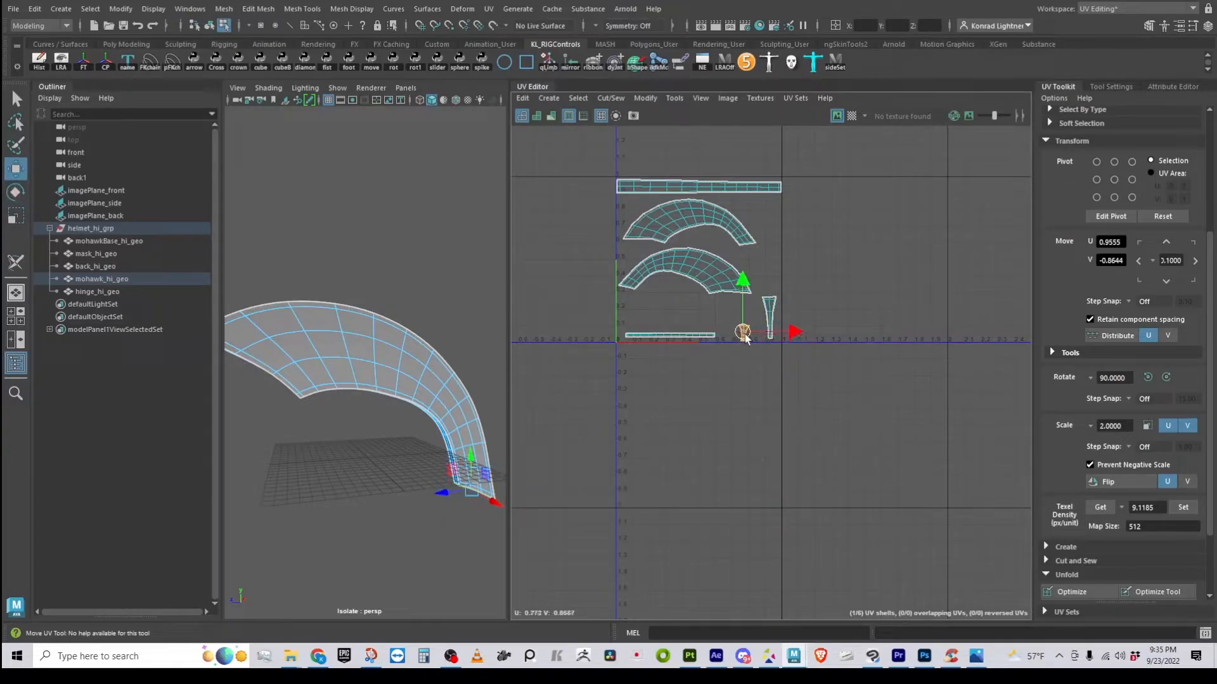
key(e)
key(w)
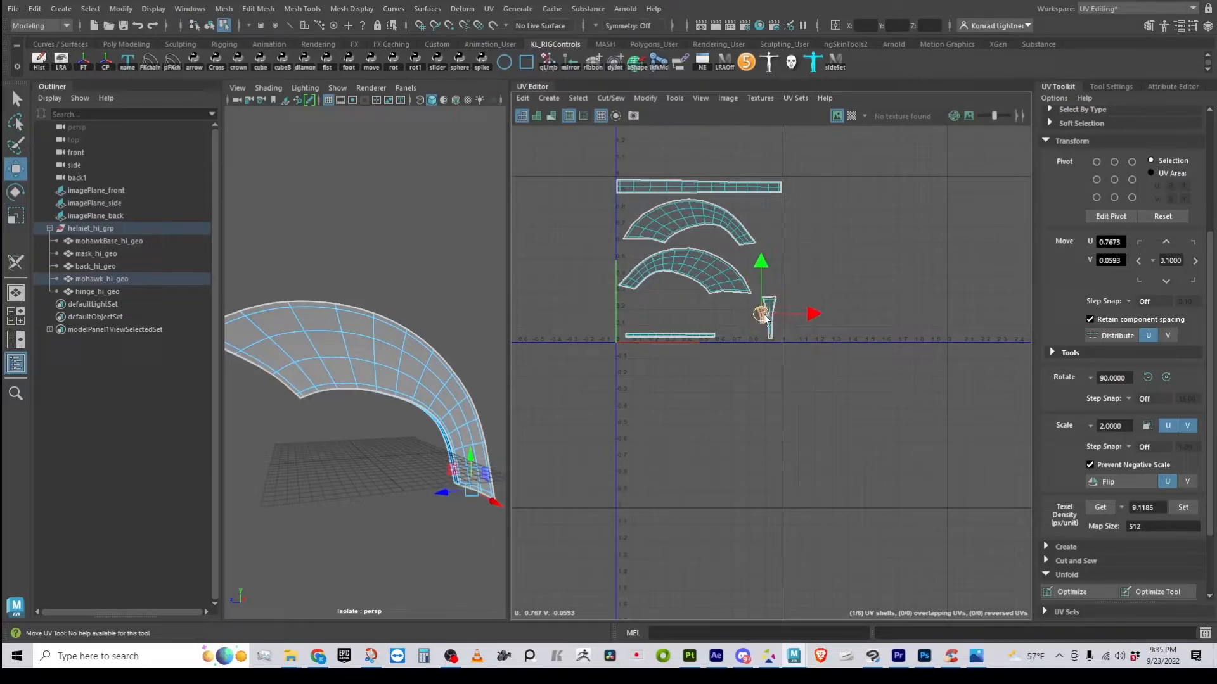
click(770, 319)
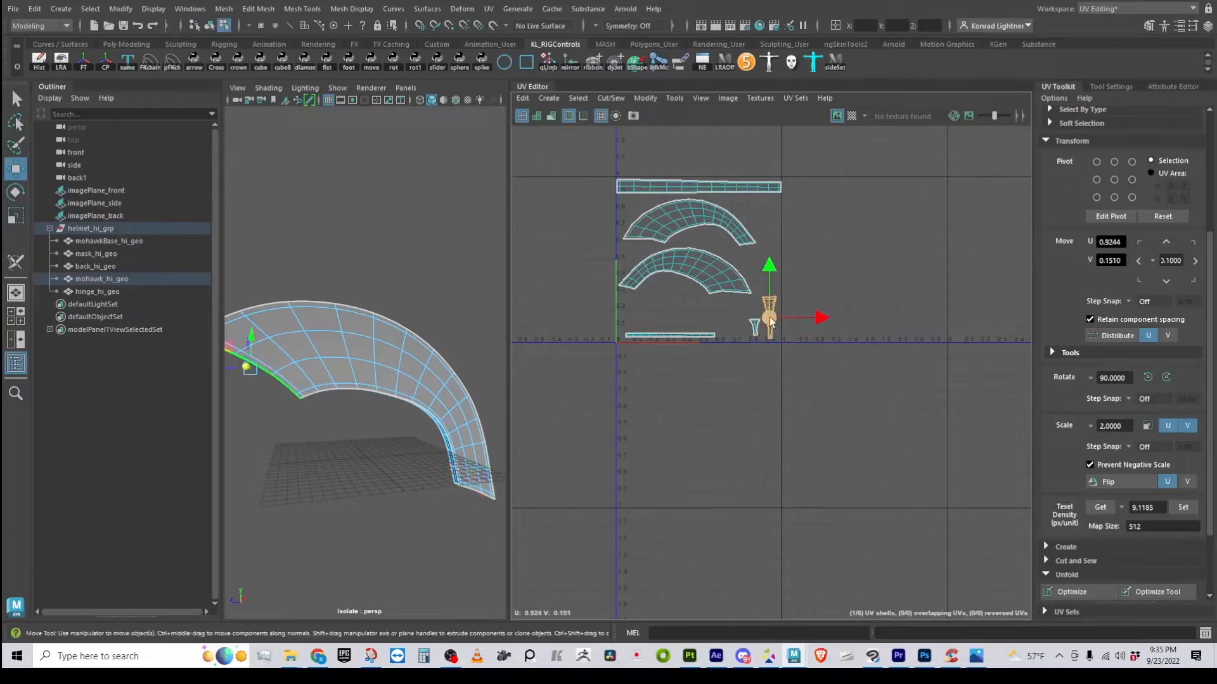
Nudge the tall tapered shell slightly lower and zoom in on the UV shells
drag(773, 267, 773, 271)
alt+right_drag(773, 272, 788, 353)
alt+middle_drag(788, 354, 768, 445)
alt+right_drag(645, 470, 782, 458)
alt+middle_drag(749, 462, 744, 562)
alt+right_drag(744, 562, 821, 548)
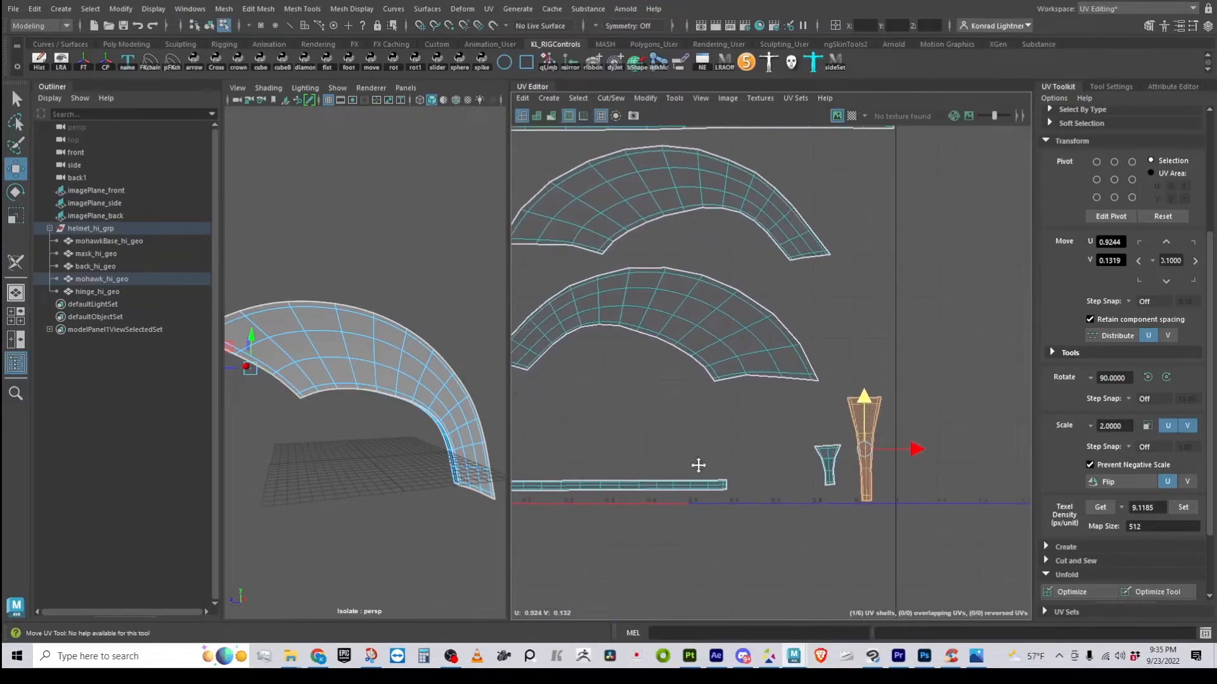
alt+middle_drag(698, 465, 740, 535)
Widen the 3D view beside the UV layout and orbit around the mohawk's underside and back
alt+drag(480, 508, 317, 439)
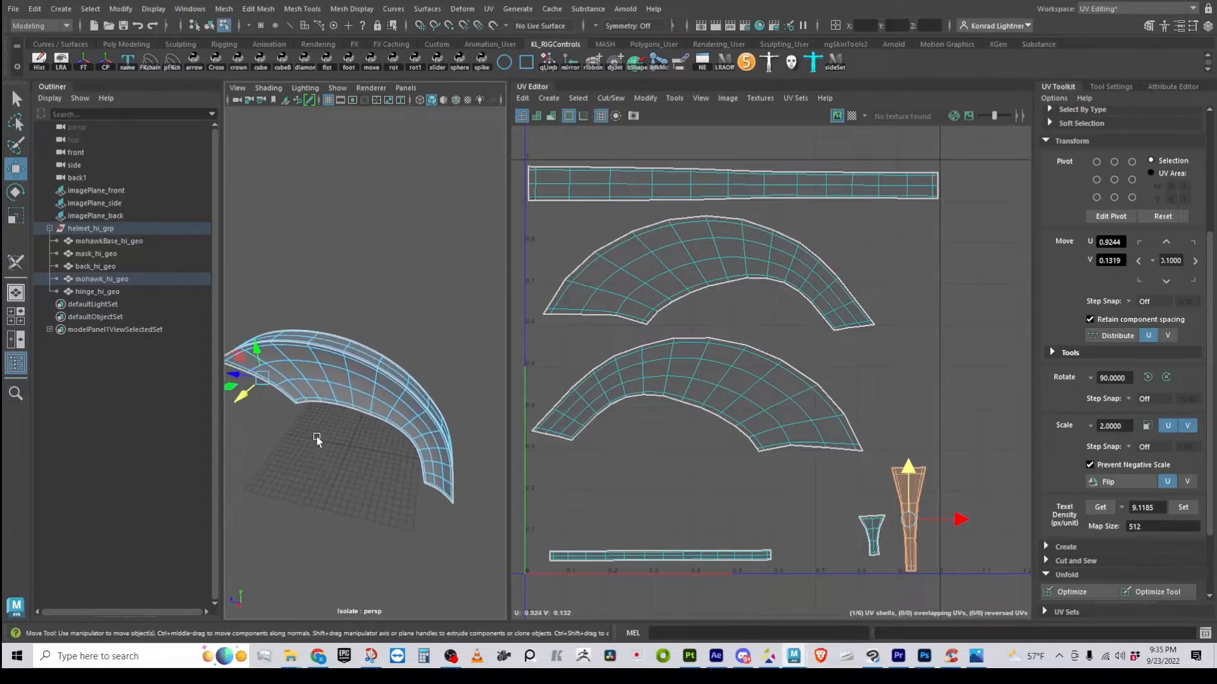
drag(511, 340, 618, 349)
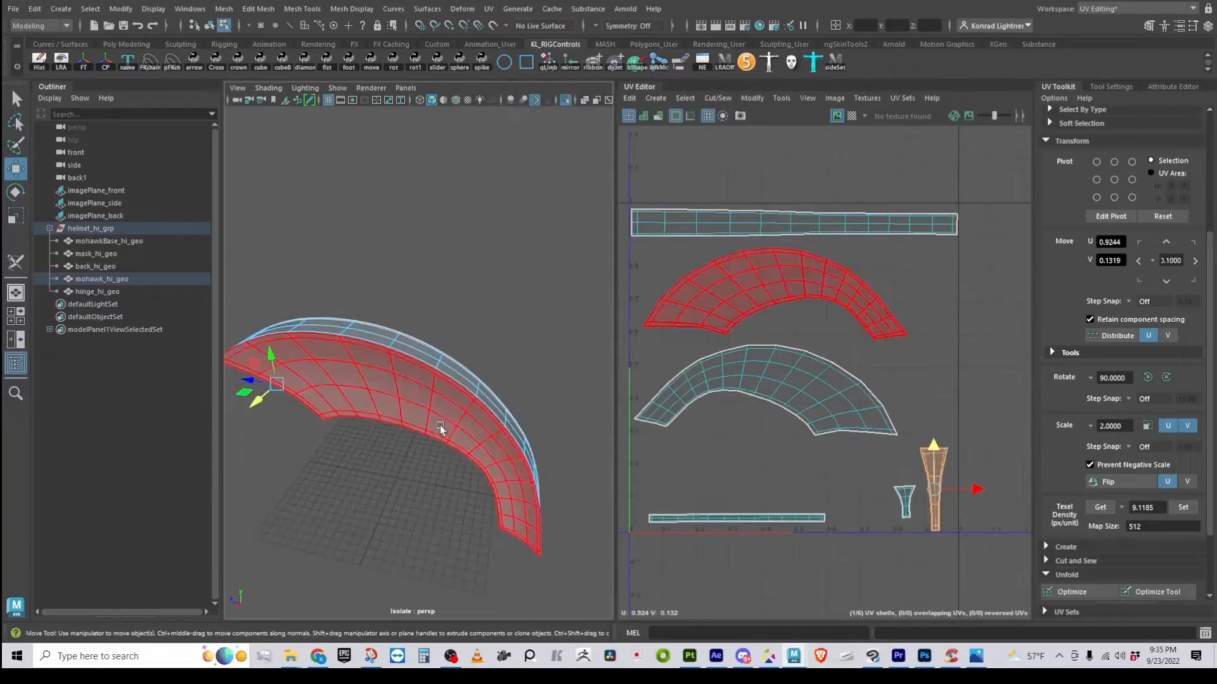
alt+right_drag(439, 423, 474, 393)
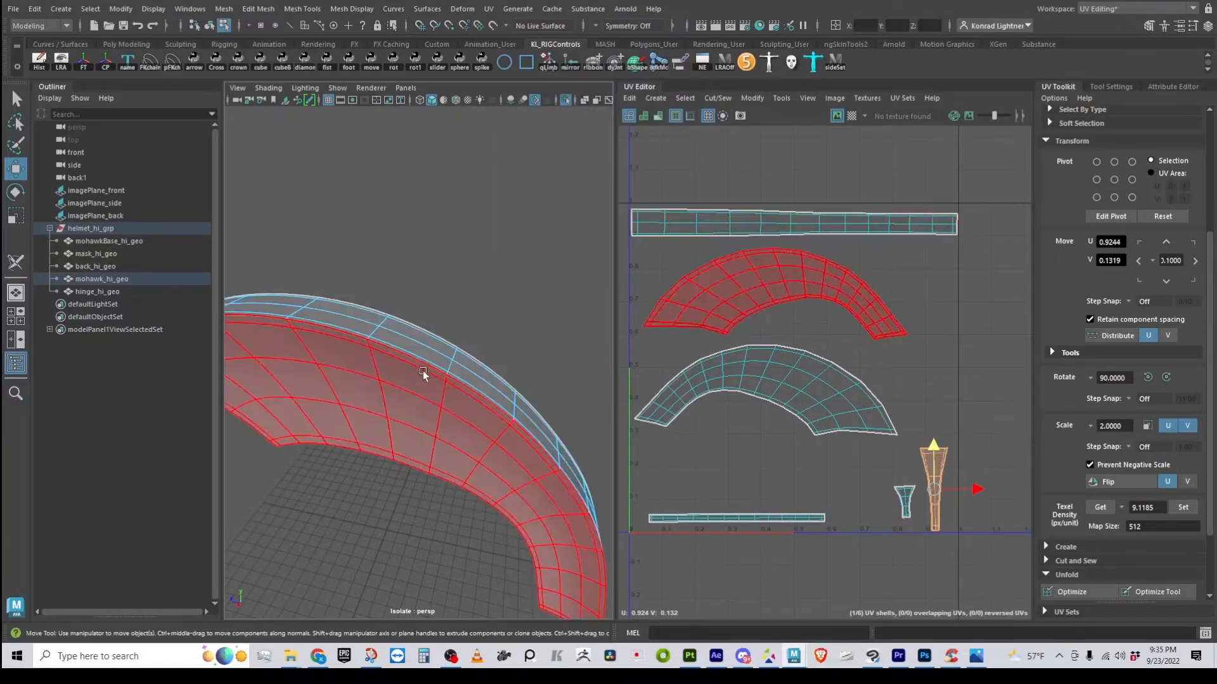
alt+drag(429, 364, 483, 443)
alt+middle_drag(483, 442, 468, 491)
alt+drag(469, 492, 333, 506)
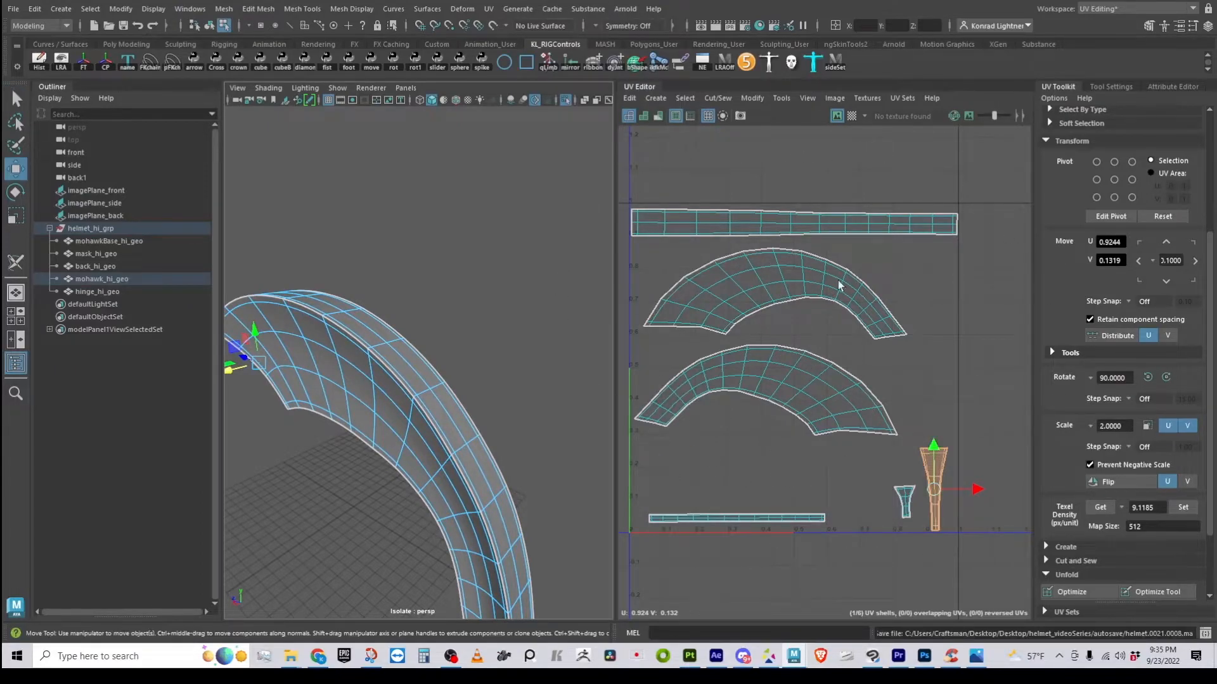
Switch to edge selection and pick the cross edge loop on the top strip
click(805, 367)
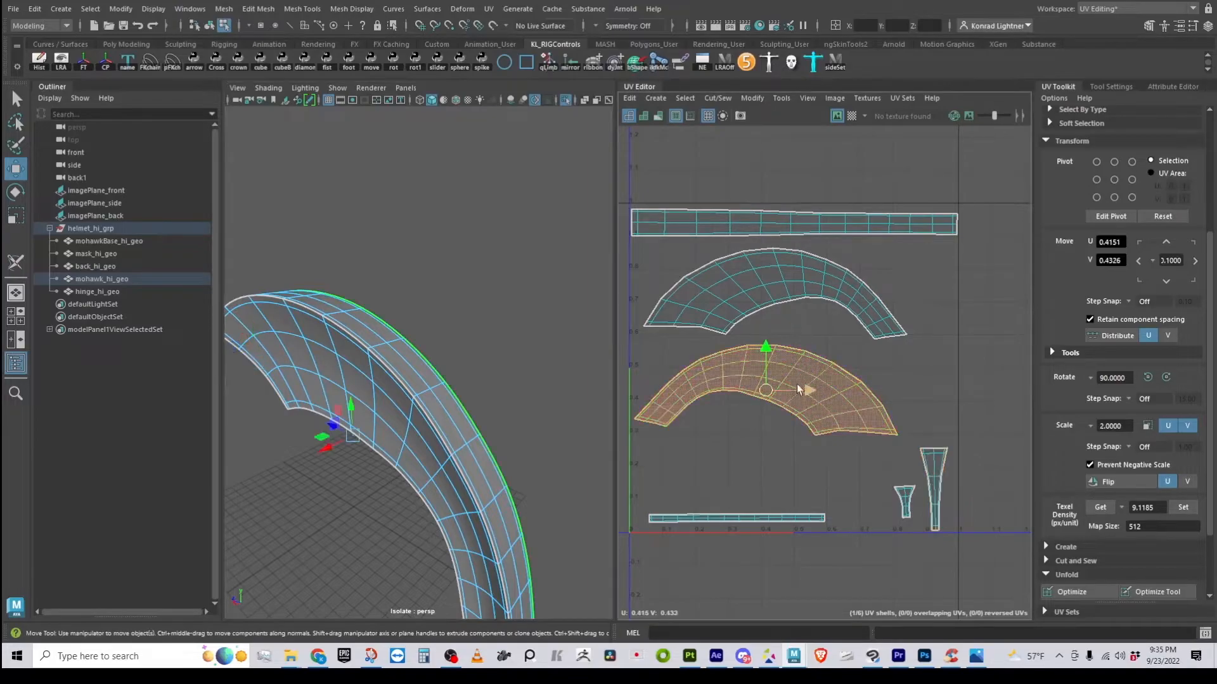
click(807, 272)
click(832, 368)
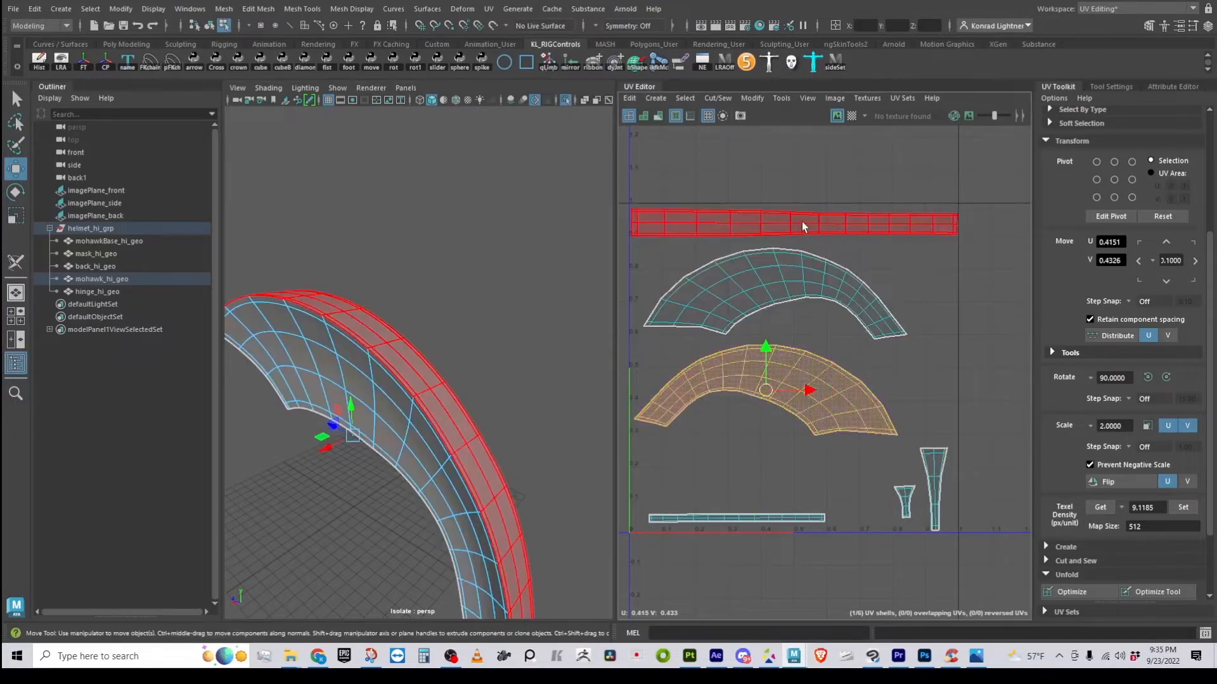
right_drag(786, 228, 796, 190)
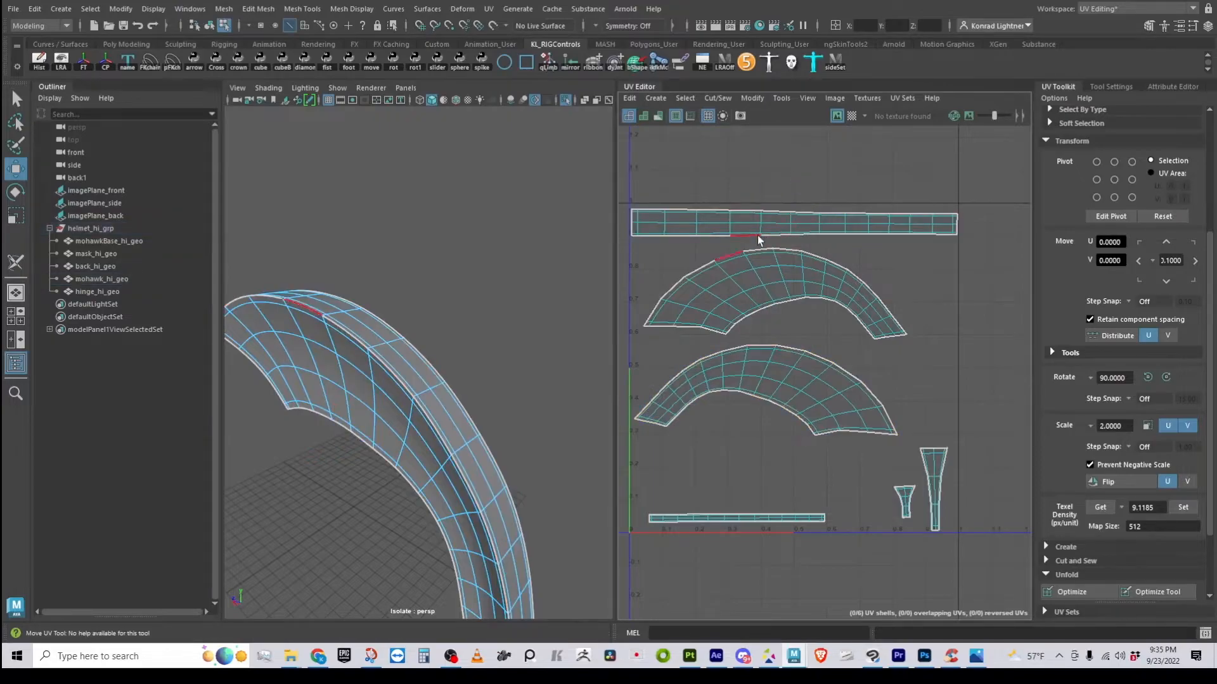
alt+right_drag(760, 239, 948, 244)
alt+middle_drag(743, 237, 738, 354)
alt+right_drag(738, 354, 828, 352)
double_click(841, 330)
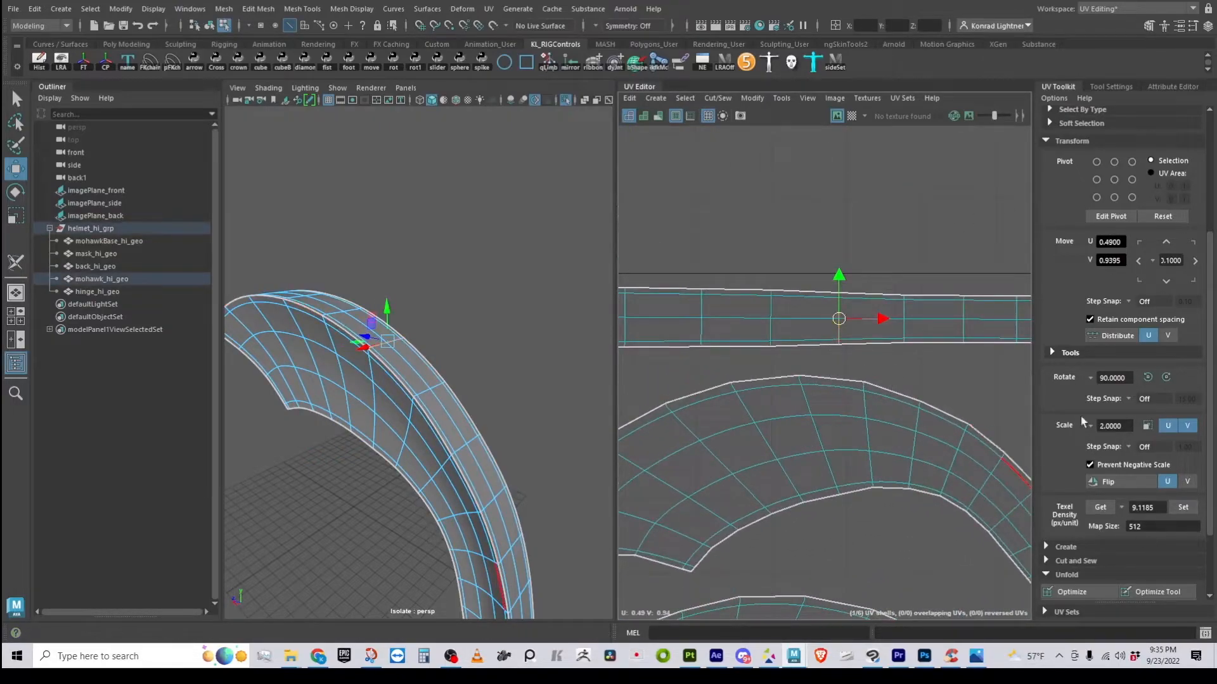
Cut the UVs along the selected edge with Cut and Sew's Cut
scroll(1087, 421, down, 3)
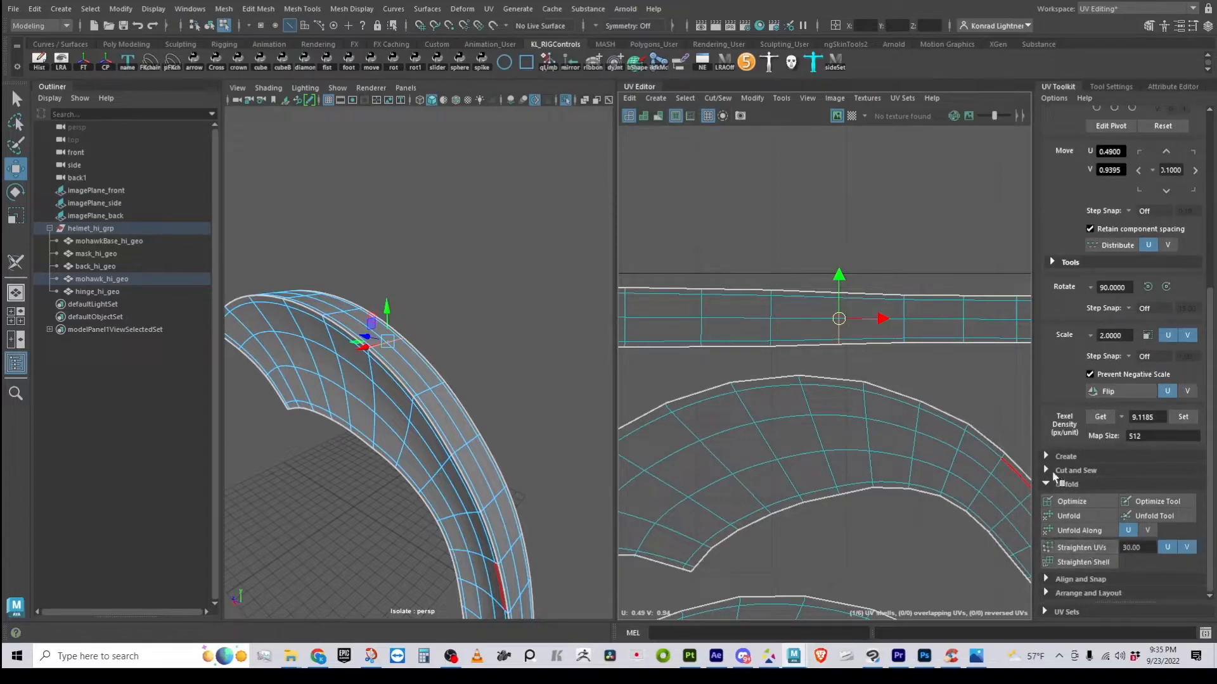
click(1047, 470)
scroll(1085, 485, down, 3)
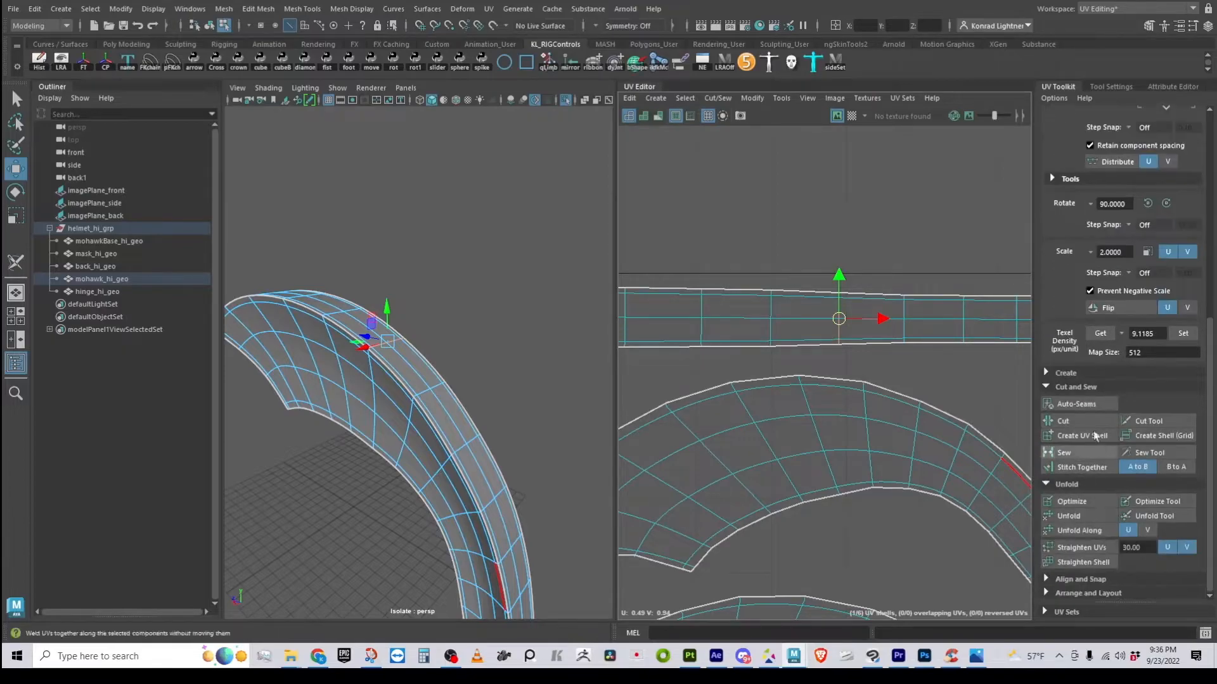
click(1089, 424)
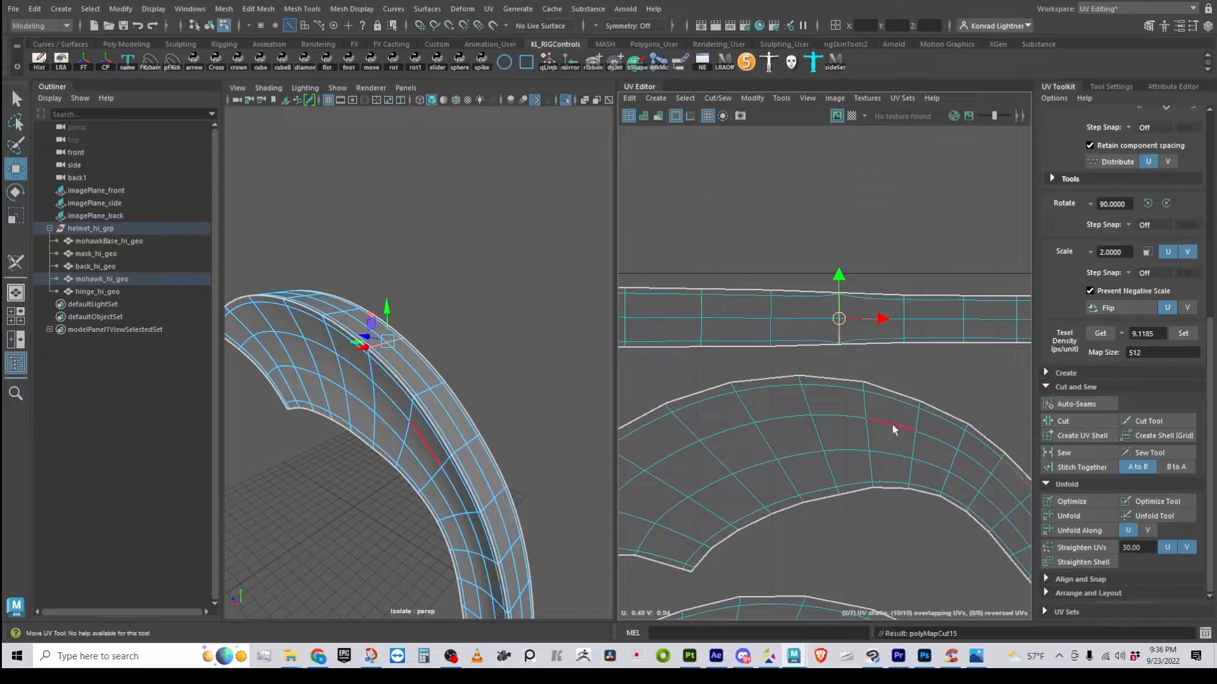
scroll(849, 396, down, 2)
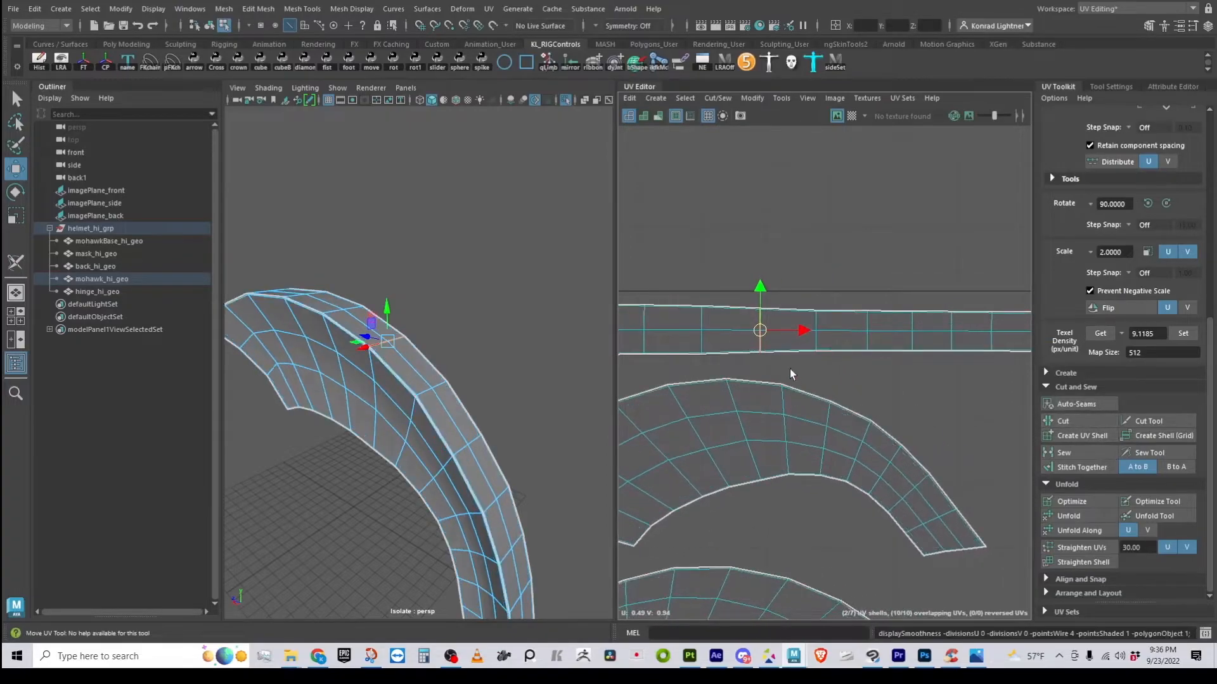
right_click(865, 342)
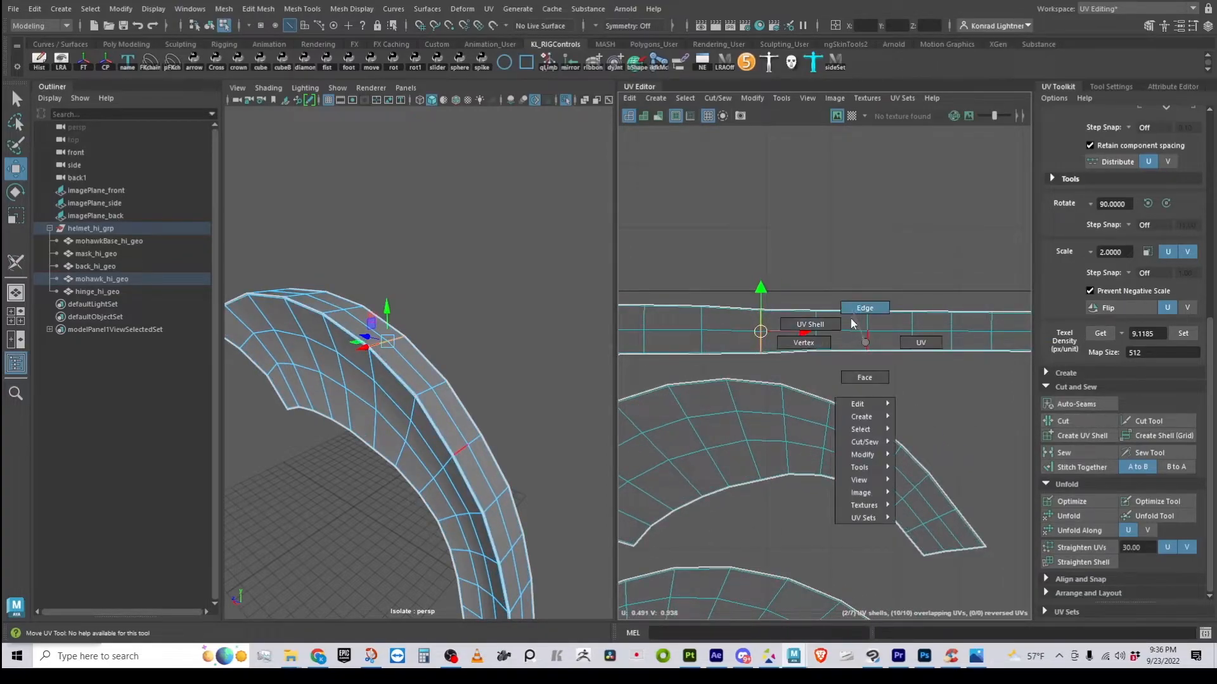
In UV Shell mode, move the straight strip shell down-left so it sits under the upper strip
click(828, 328)
click(824, 310)
drag(822, 313, 684, 350)
alt+middle_drag(744, 363, 913, 345)
drag(860, 337, 746, 344)
scroll(858, 405, down, 1)
alt+middle_drag(795, 413, 744, 237)
scroll(814, 368, down, 1)
alt+middle_drag(813, 364, 808, 380)
Swap the two arched shells: lower arch moved down, upper arch moved down and left
click(743, 283)
drag(793, 453, 735, 307)
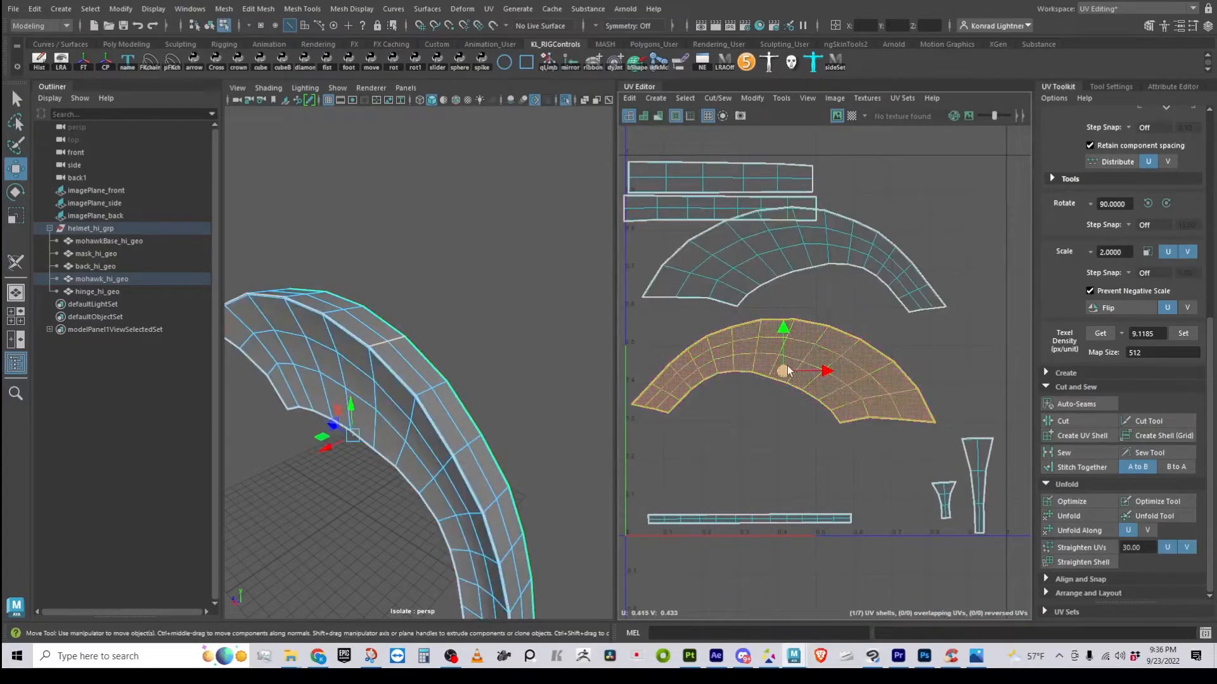
drag(785, 372, 792, 410)
click(777, 278)
drag(792, 261, 773, 298)
scroll(854, 361, down, 1)
Marquee-select all seven mohawk shells, scale them up together, then deselect
drag(765, 369, 1031, 608)
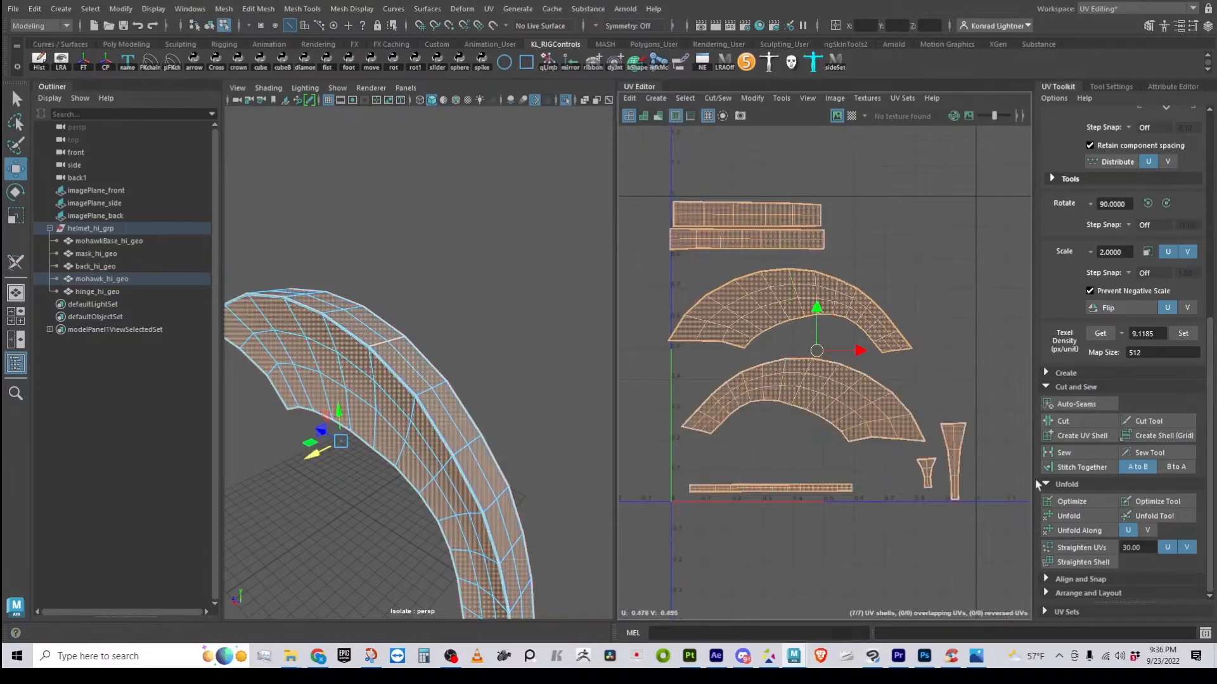
key(e)
key(r)
drag(817, 352, 831, 318)
key(w)
key(e)
key(r)
key(w)
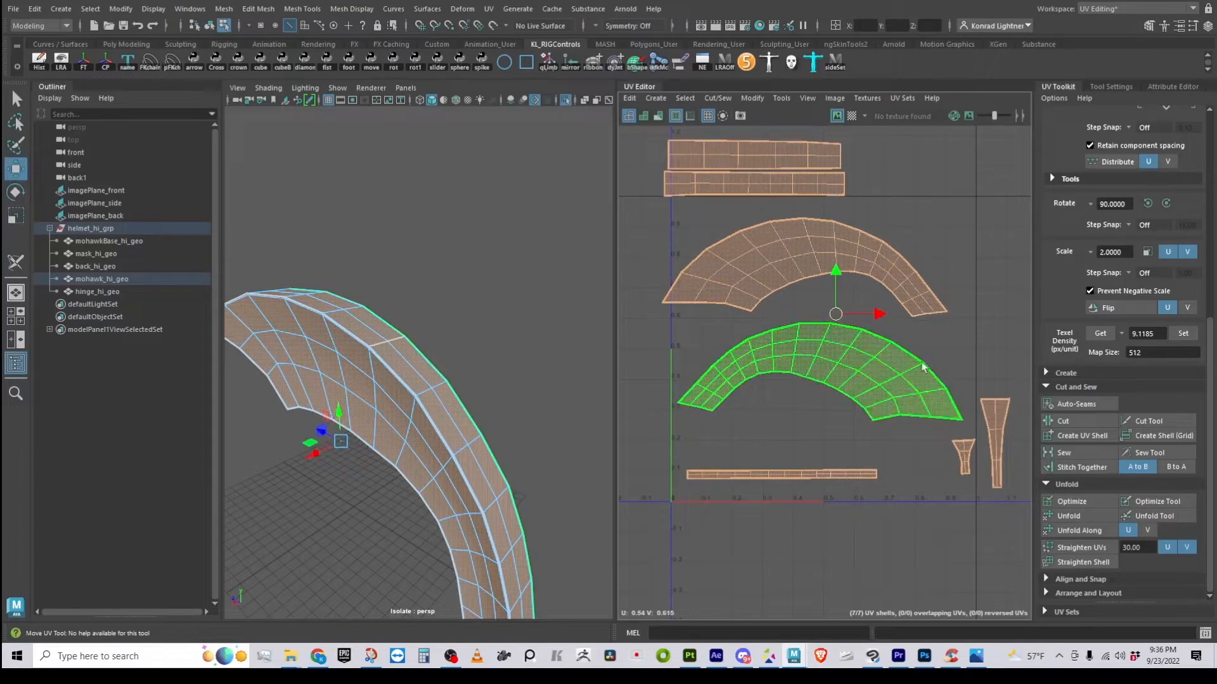
click(877, 562)
alt+middle_drag(851, 240, 838, 336)
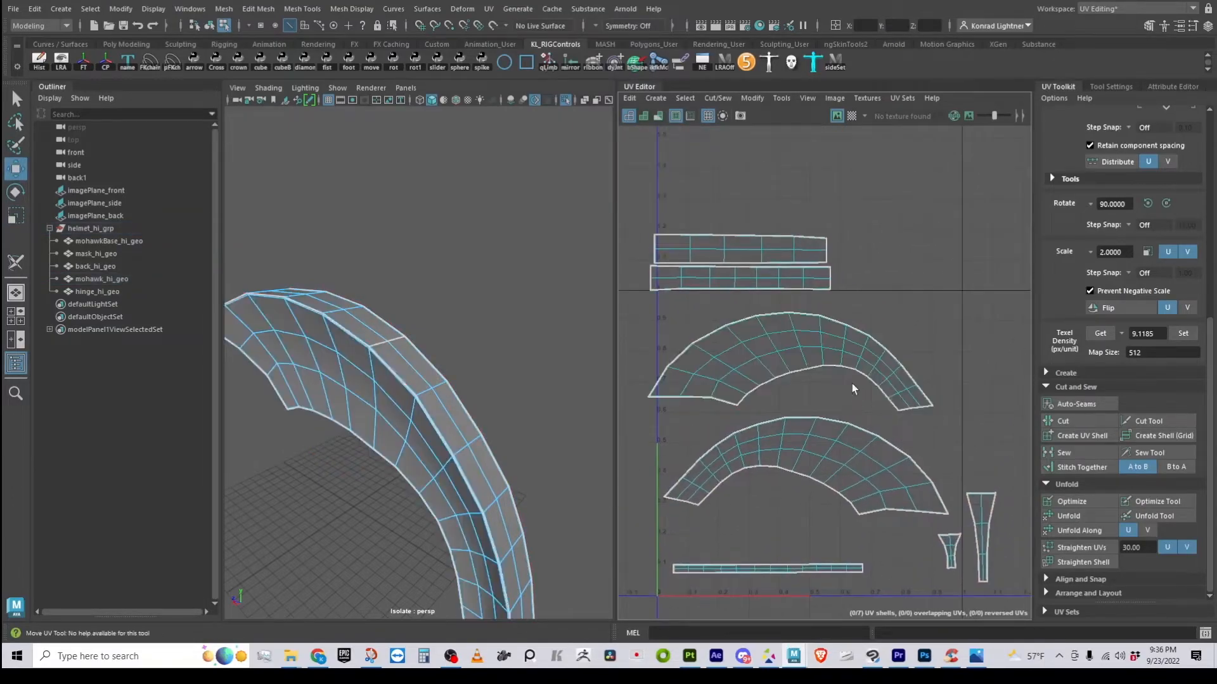
Move the lower arched shell down and the upper arched shell down and right
click(801, 346)
click(813, 461)
drag(806, 467, 805, 494)
click(798, 372)
click(798, 375)
drag(798, 375, 815, 404)
Shift both straight strips down, then up slightly, and nudge the upper arch down
drag(742, 203, 814, 276)
drag(740, 263, 750, 305)
alt+middle_drag(802, 369, 773, 331)
click(775, 343)
drag(777, 324, 776, 332)
Close the gap between the strips by moving the lower strip and upper strip down
alt+right_drag(690, 398, 785, 448)
alt+middle_drag(693, 413, 744, 389)
alt+middle_drag(886, 543, 763, 516)
alt+middle_drag(812, 177, 903, 265)
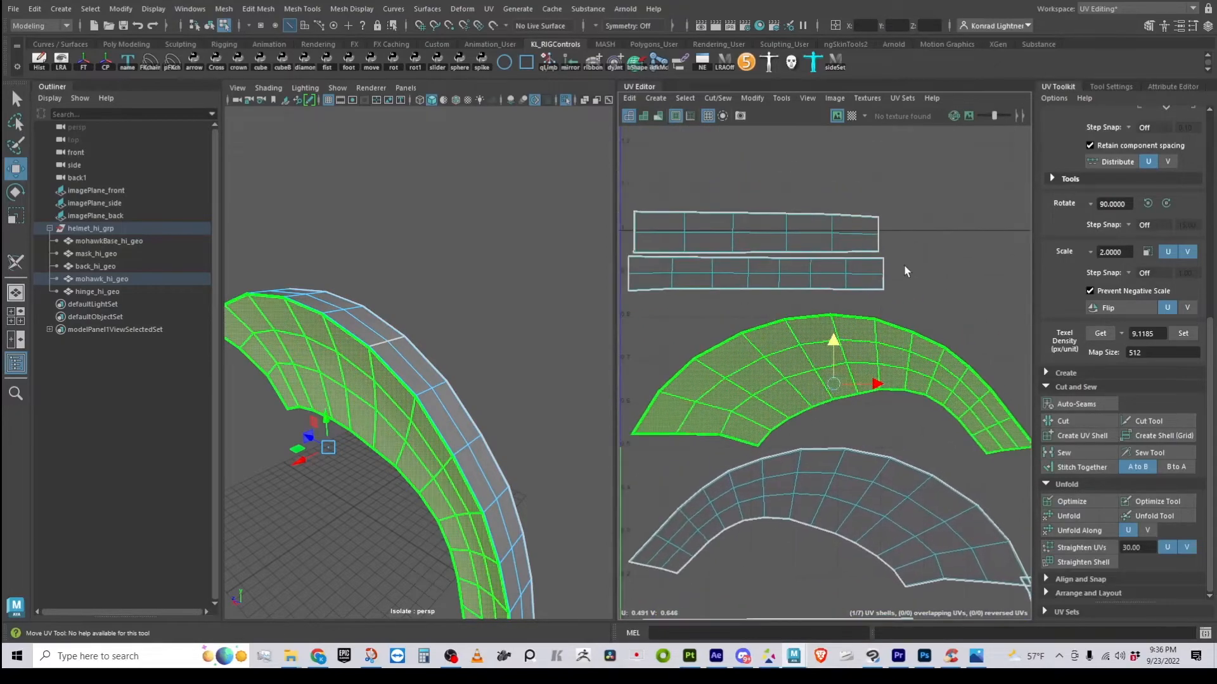
click(784, 232)
click(765, 278)
drag(755, 272, 758, 294)
click(755, 234)
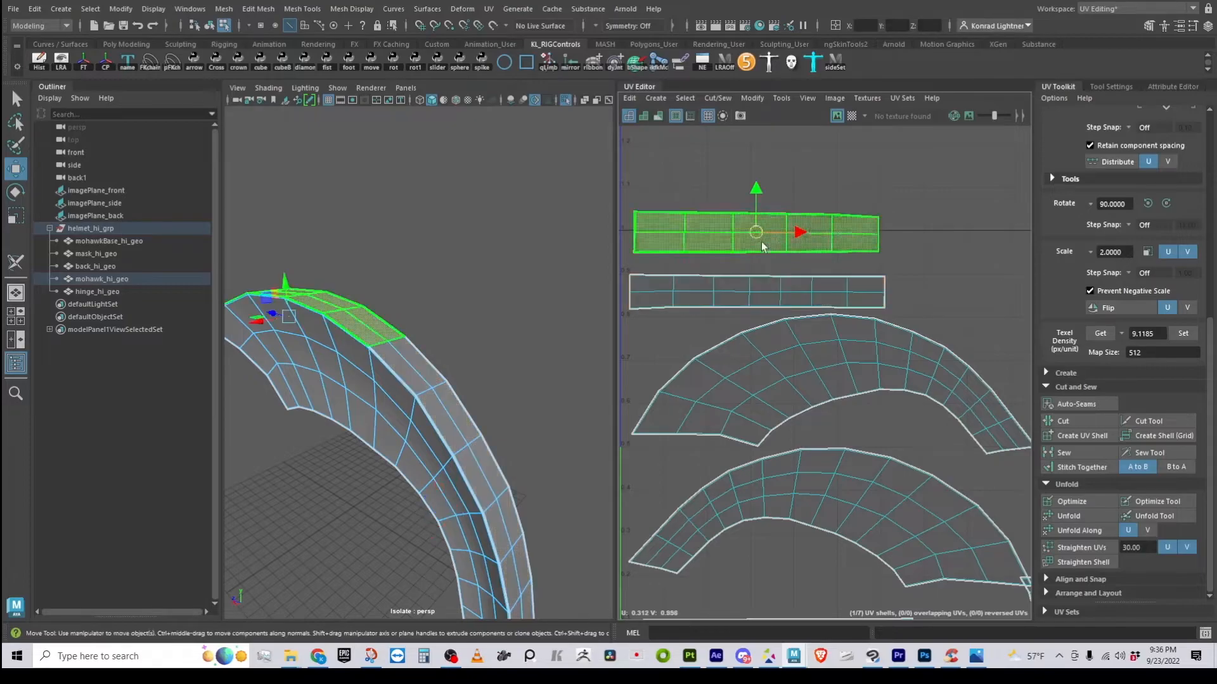
drag(754, 186, 755, 204)
Fine-tune the stacked strips' vertical position, moving both down then back up
scroll(779, 292, up, 6)
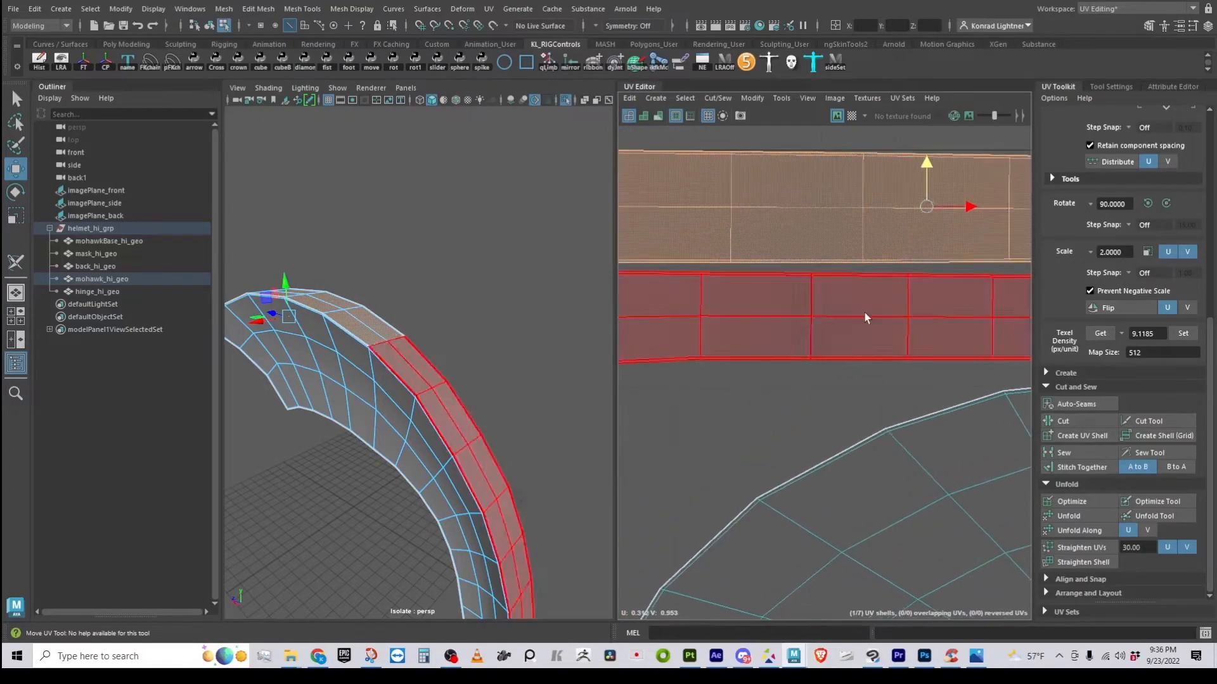
alt+middle_drag(775, 289, 821, 325)
drag(661, 158, 761, 439)
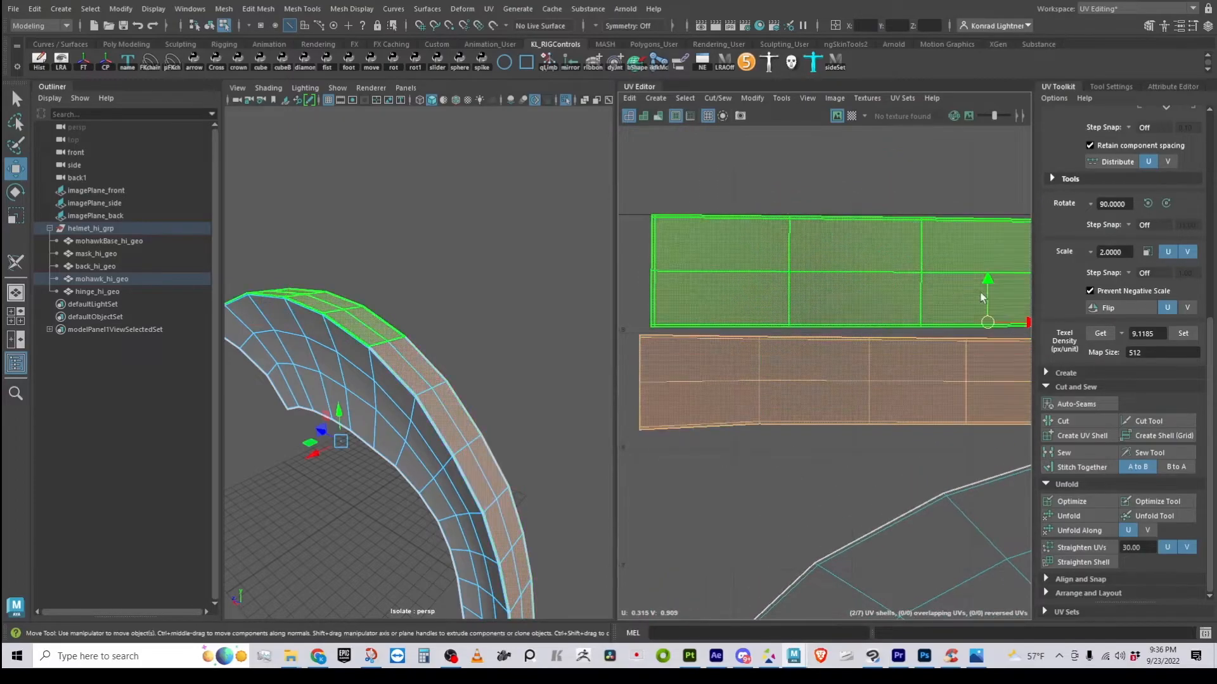
drag(989, 279, 986, 286)
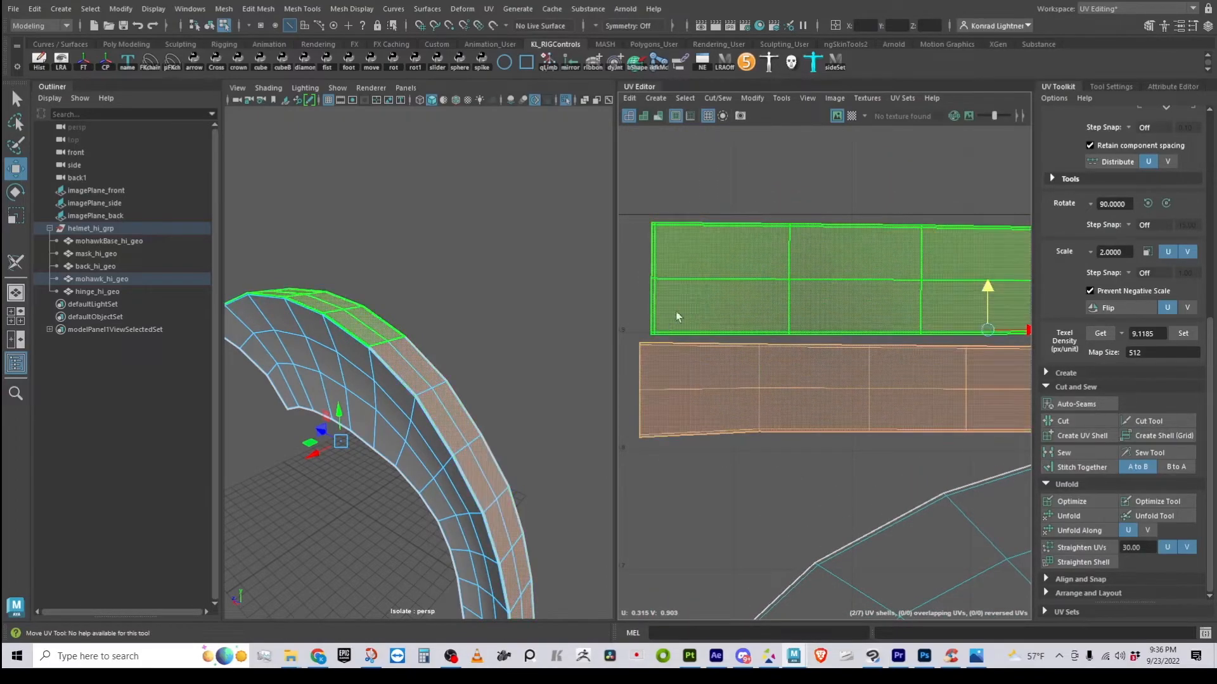
scroll(809, 375, down, 3)
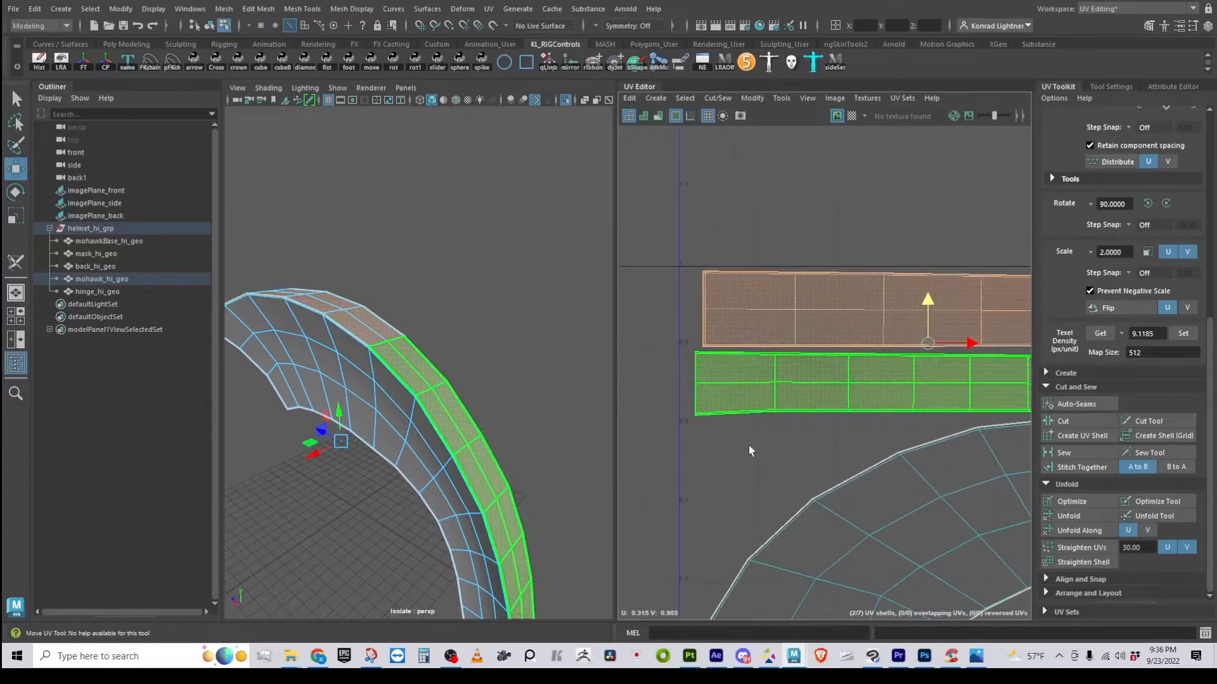
alt+middle_drag(900, 538, 752, 367)
alt+middle_drag(887, 360, 840, 403)
drag(757, 185, 757, 232)
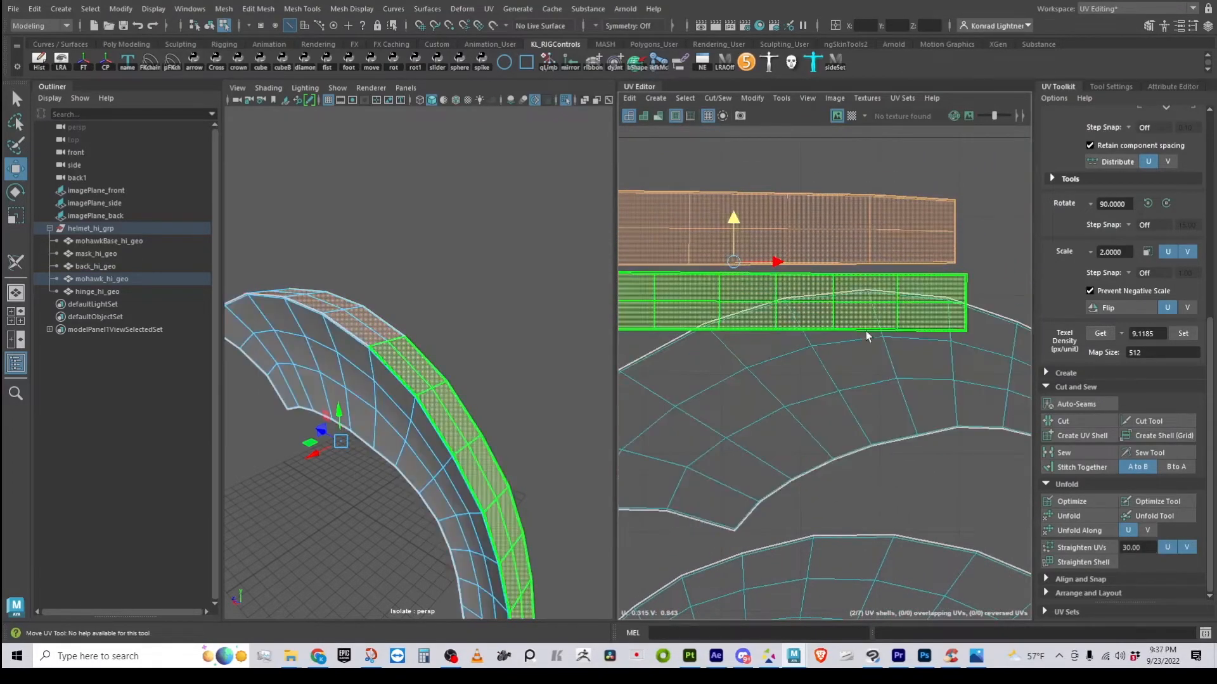
alt+middle_drag(746, 251, 860, 318)
drag(847, 284, 849, 232)
alt+middle_drag(922, 413, 682, 185)
alt+middle_drag(852, 444, 731, 303)
scroll(834, 406, down, 3)
Place the large and small tapered shells at the upper right beside the strips, then clear the selection
alt+middle_drag(842, 418, 1010, 345)
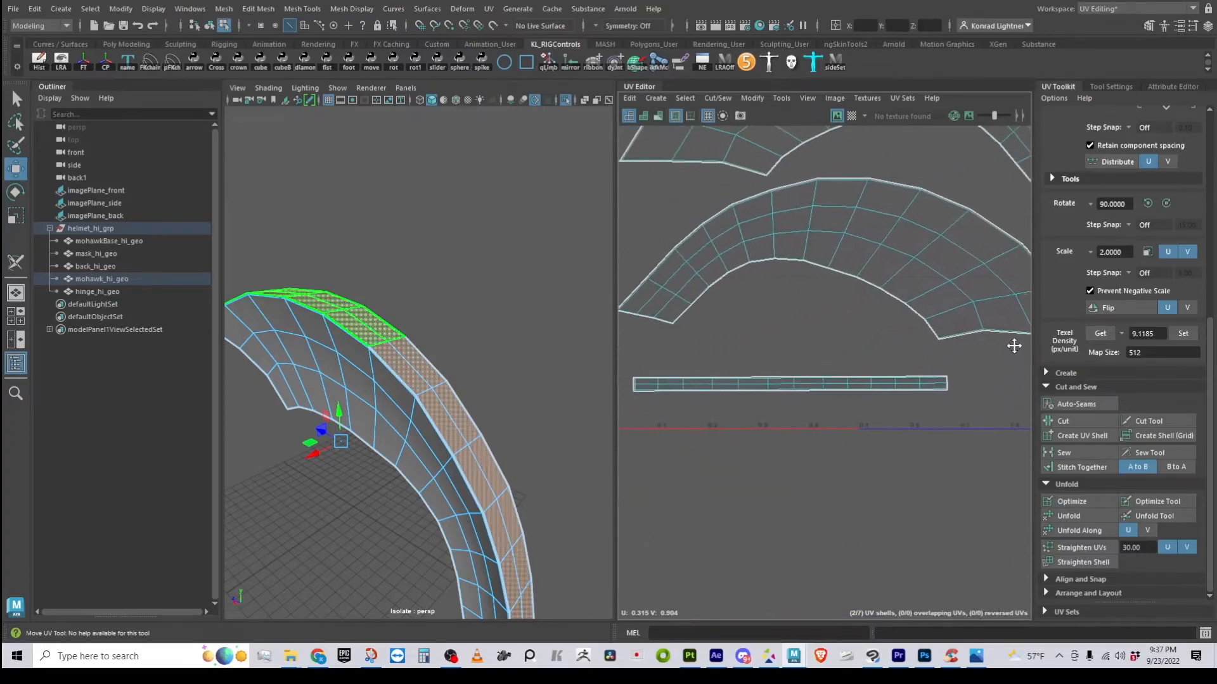
click(844, 389)
alt+right_drag(850, 487, 737, 498)
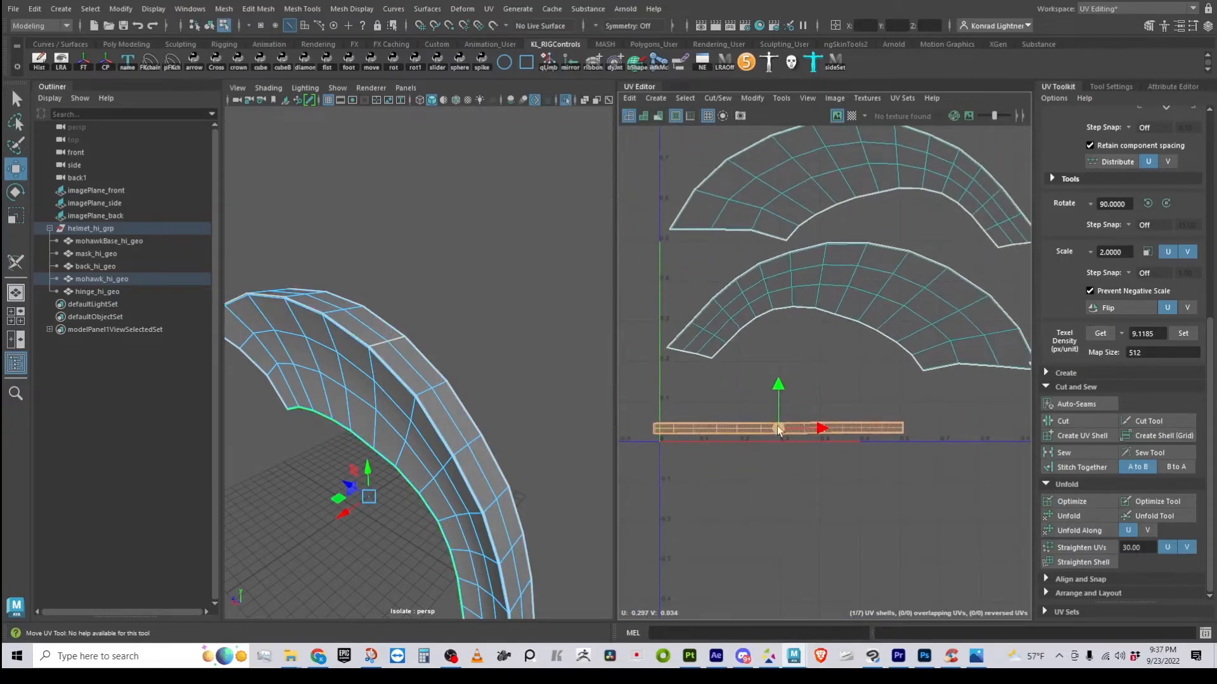
mouse_move(797, 431)
alt+right_down()
mouse_move(640, 448)
mouse_move(786, 419)
alt+right_up()
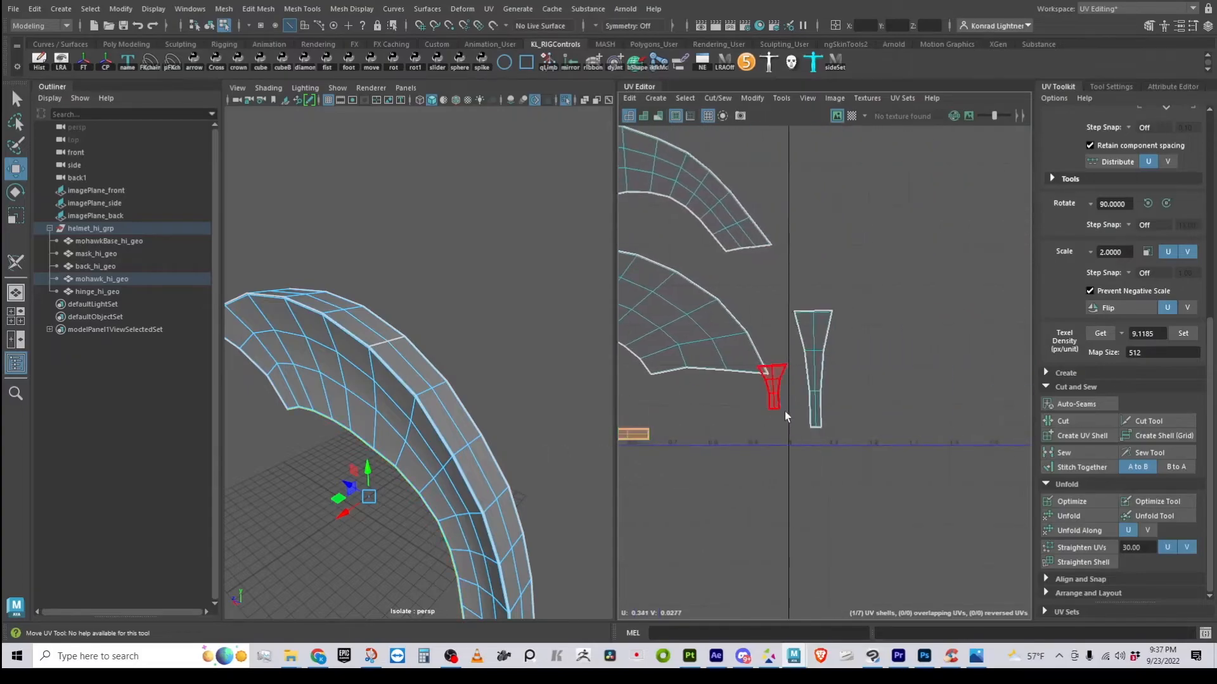
alt+middle_drag(720, 425, 789, 525)
click(885, 491)
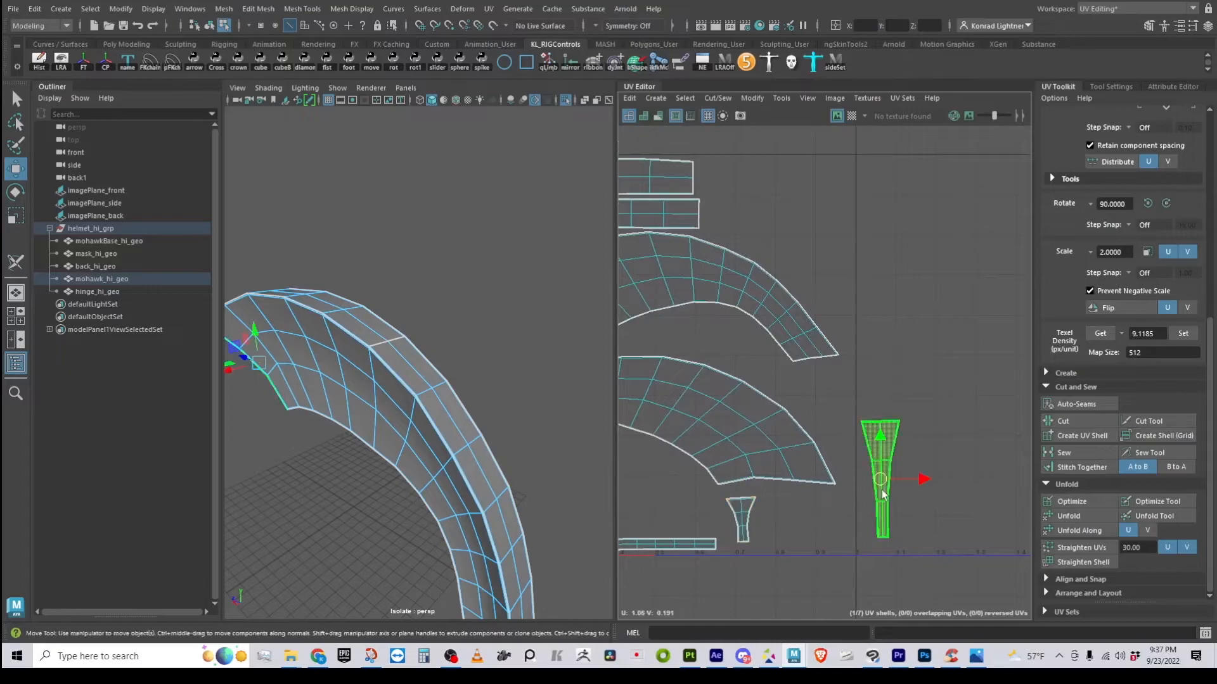
click(743, 523)
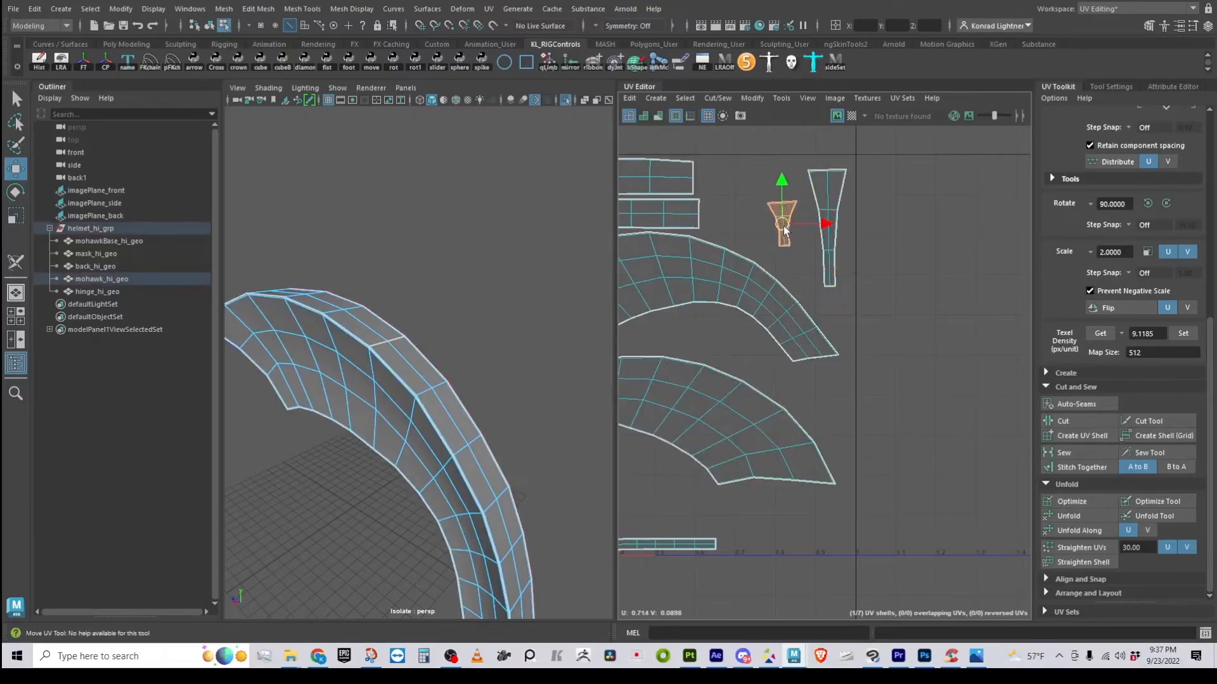
click(918, 422)
scroll(918, 422, down, 4)
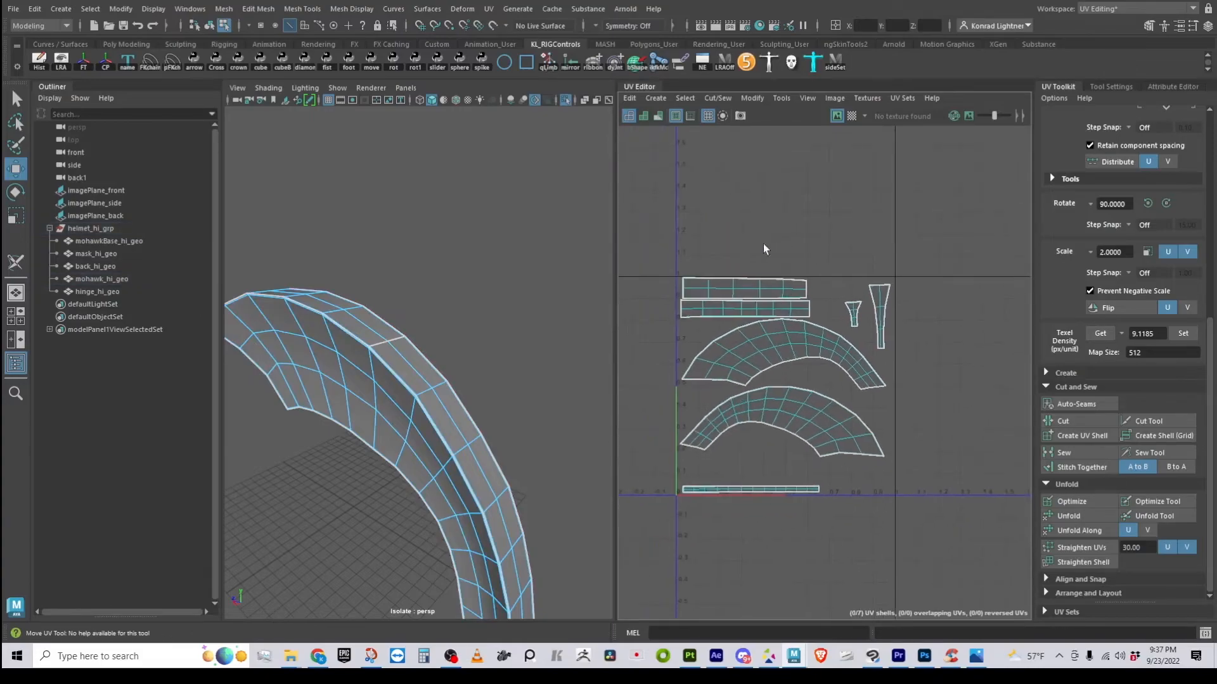
scroll(748, 342, up, 4)
Turn on the UV Editor's checker display and orbit the mohawk to inspect the pattern
alt+middle_drag(777, 294, 796, 300)
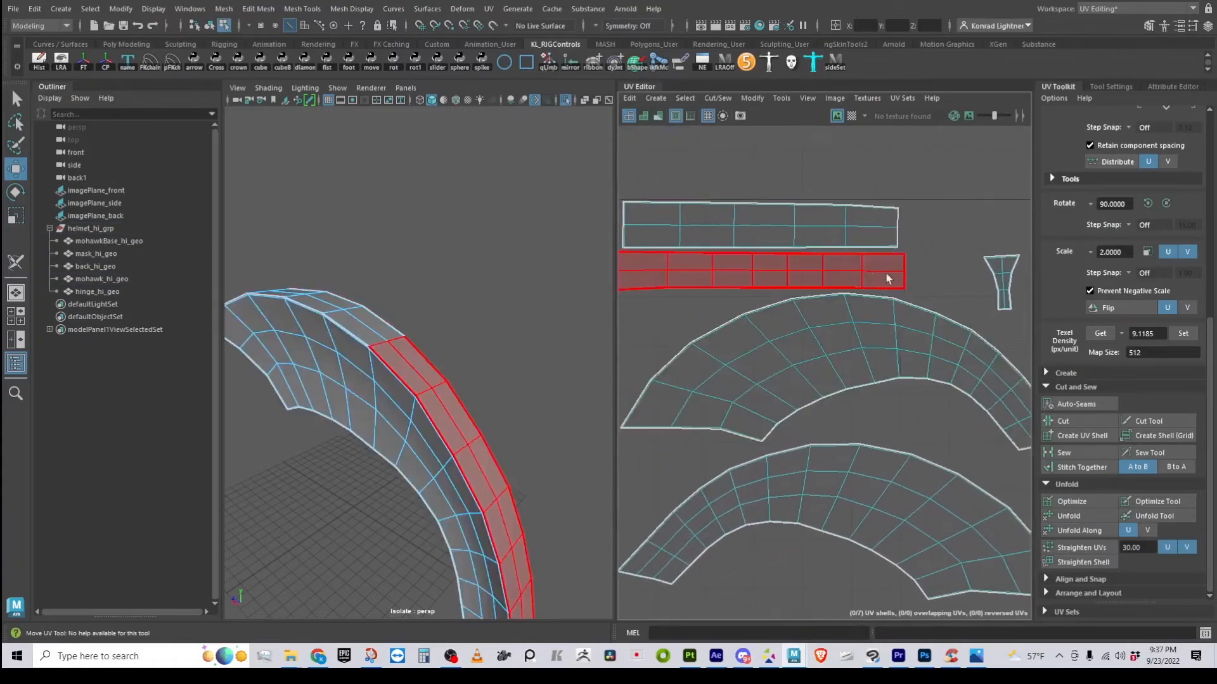
alt+right_drag(752, 456, 679, 454)
alt+middle_drag(732, 476, 716, 276)
alt+right_drag(500, 419, 444, 414)
alt+drag(443, 413, 499, 408)
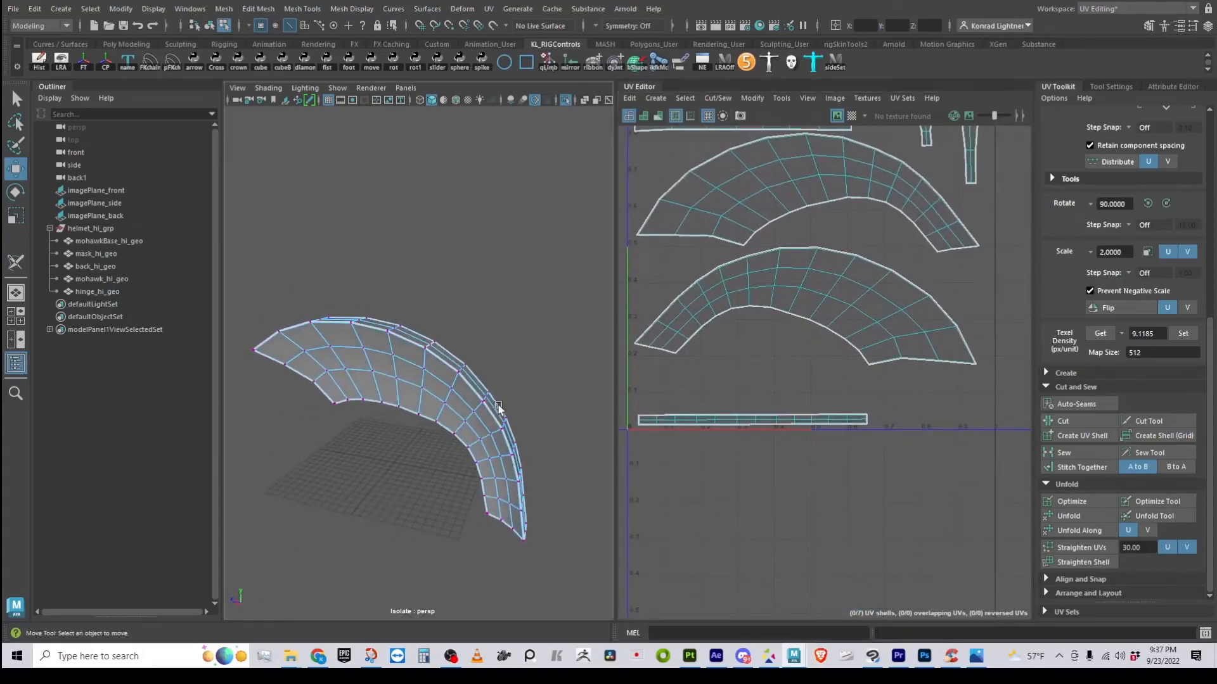
click(852, 116)
alt+right_drag(362, 394, 437, 415)
alt+drag(418, 418, 568, 373)
alt+right_drag(567, 374, 472, 396)
alt+drag(472, 396, 410, 394)
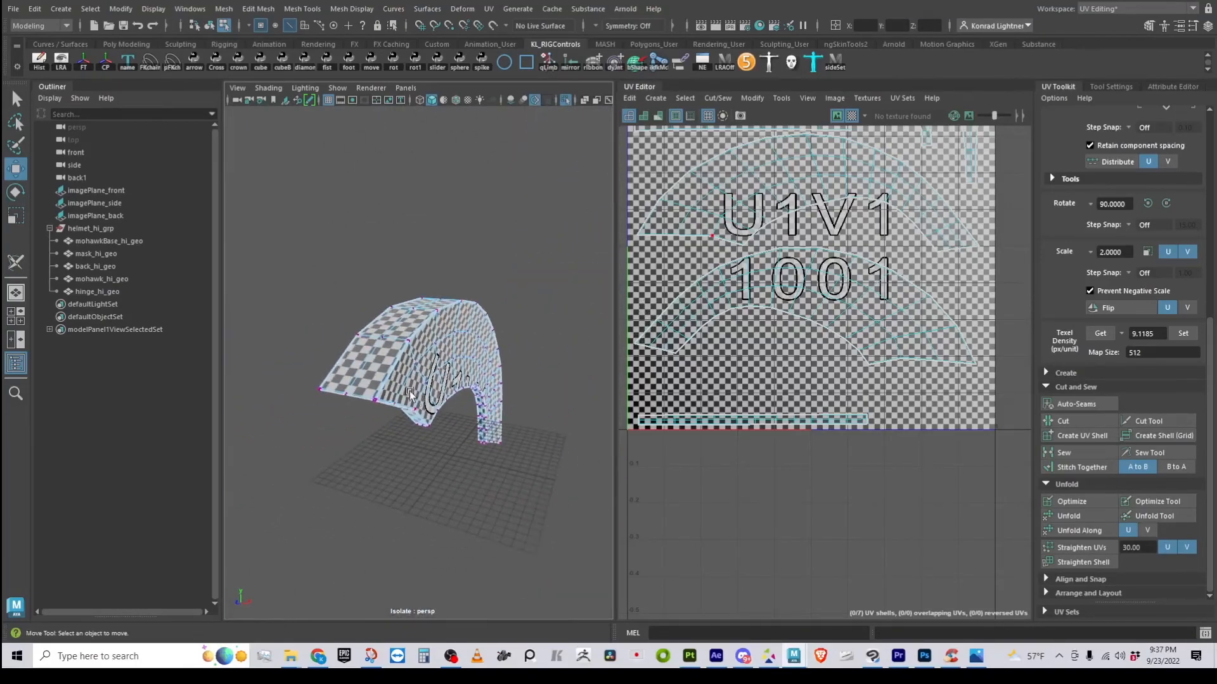
Give the mesh a final look, then return to Object Mode with nothing selected
alt+drag(482, 344, 405, 374)
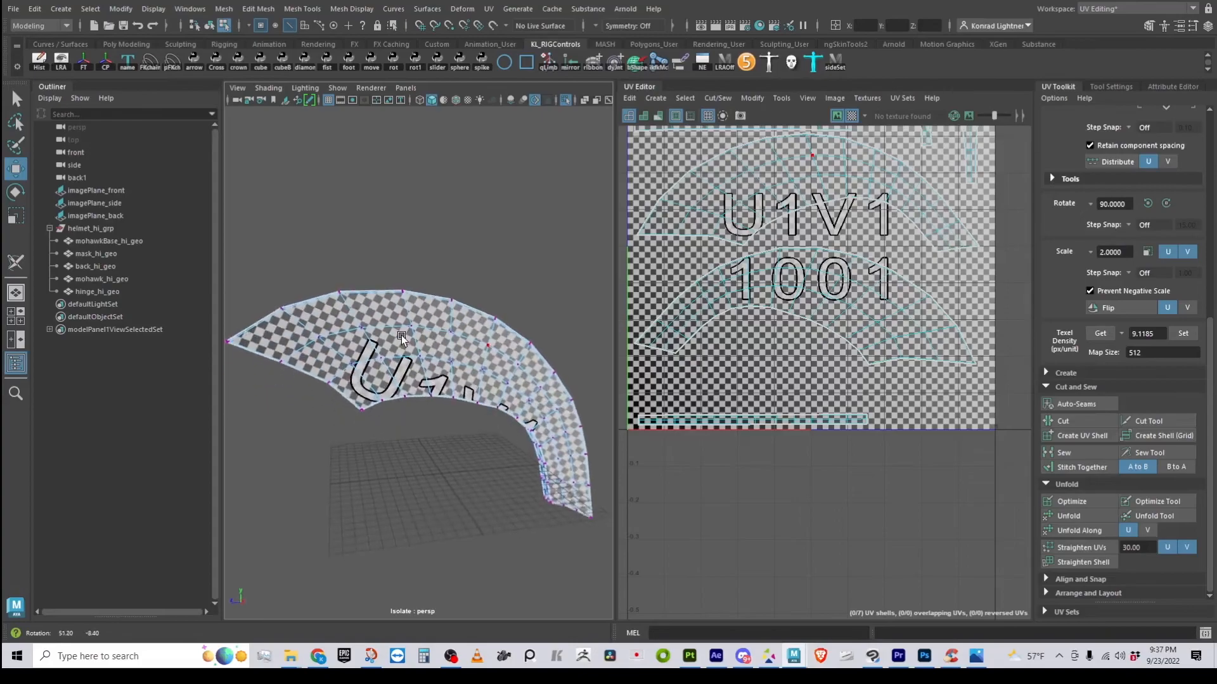
alt+right_drag(387, 368, 444, 345)
right_drag(419, 281, 341, 267)
click(493, 248)
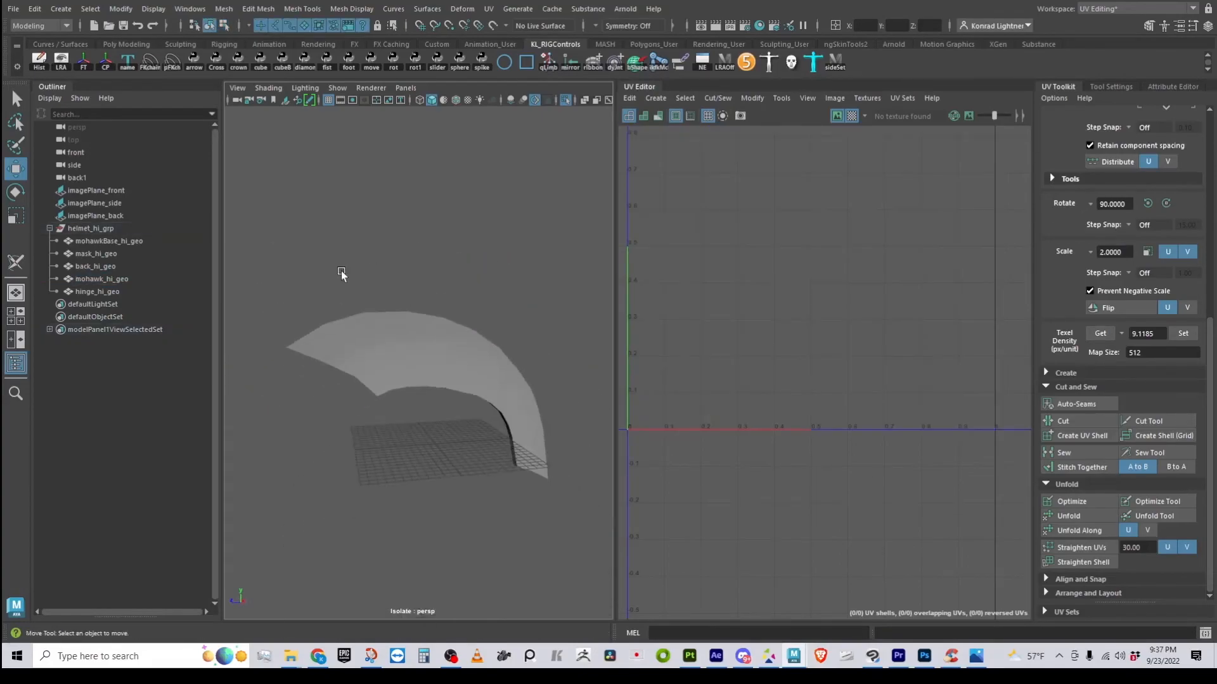